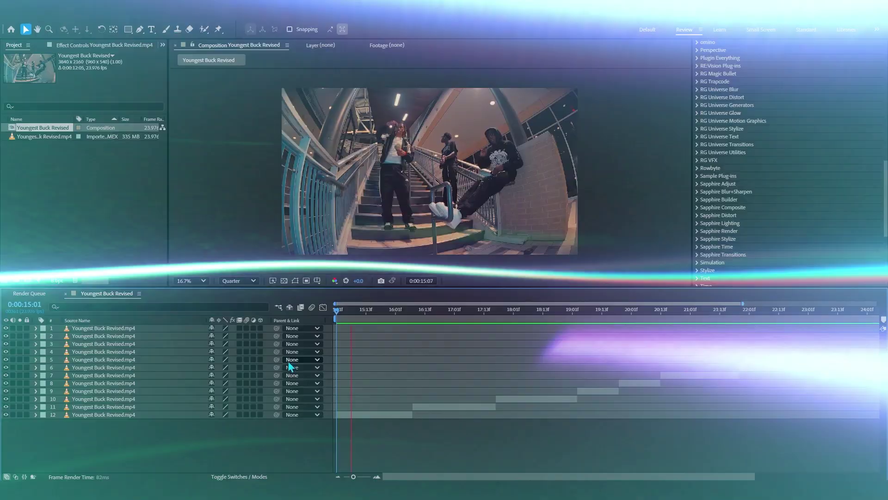
# Step: Play through the opening of the composition and examine the cut between the first two clips
pyautogui.press('space')
pyautogui.press('-')
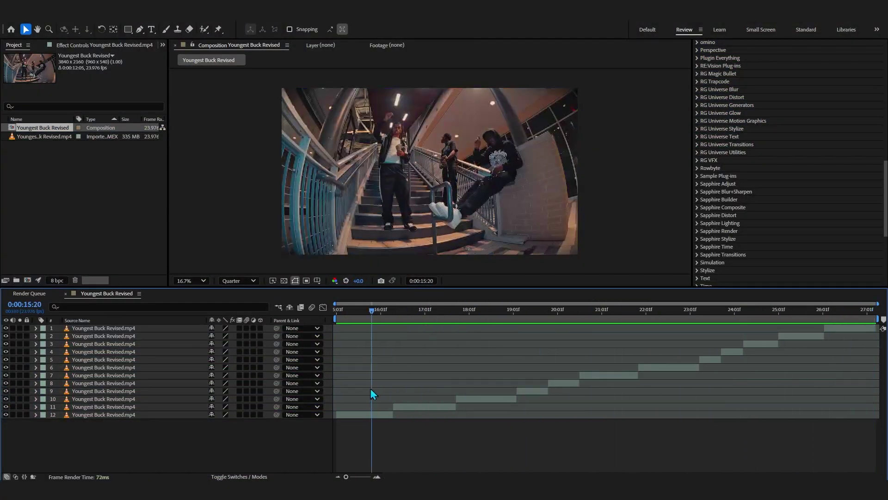
pyautogui.press('space')
pyautogui.press('pageup')
pyautogui.press('pageup')
pyautogui.press('pageup')
pyautogui.scroll(3, 383, 411)
pyautogui.click(444, 410)
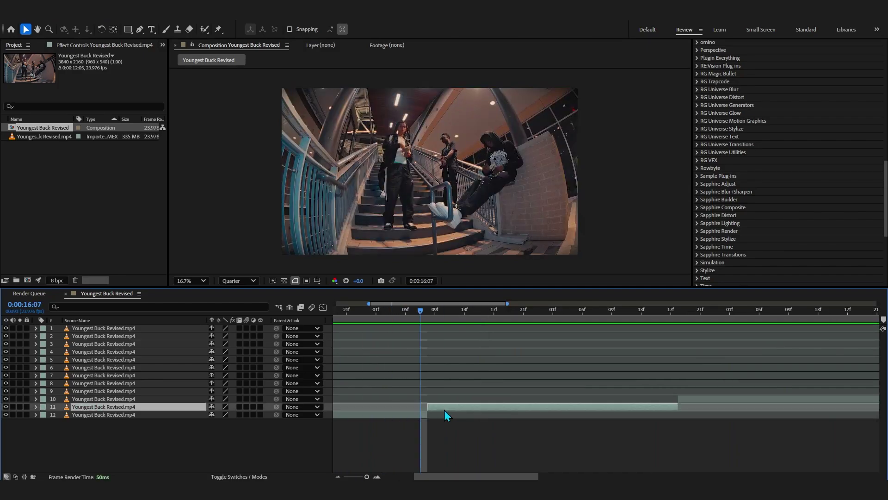
pyautogui.moveTo(412, 312); pyautogui.dragTo(44, 416)
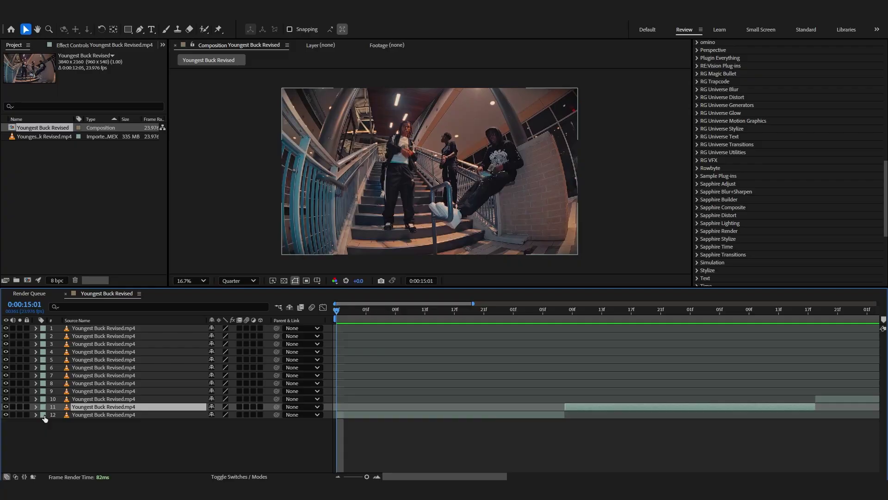
# Step: Apply the S_BlurMoCurves effect to the first clip on layer 12
pyautogui.scroll(-3, 365, 412)
pyautogui.press('space')
pyautogui.scroll(-1, 365, 412)
pyautogui.click(348, 413)
pyautogui.hotkey('ctrl', 'space')
pyautogui.write('blurmo')
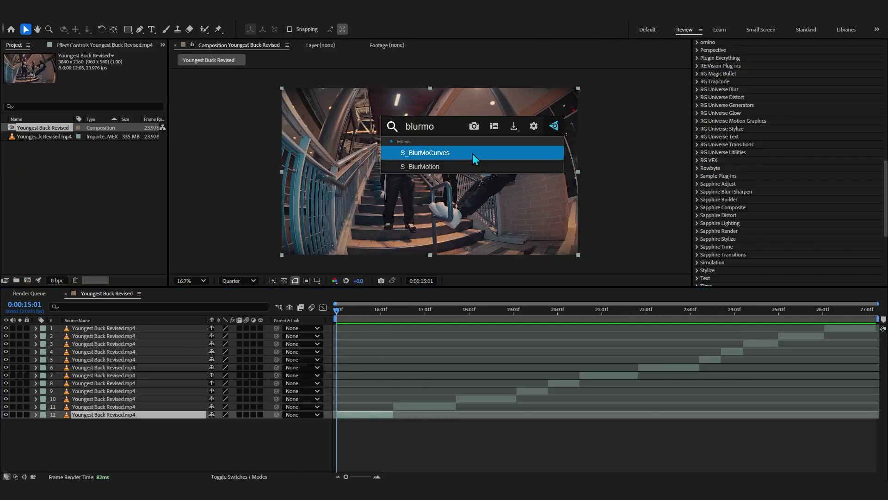
pyautogui.click(473, 153)
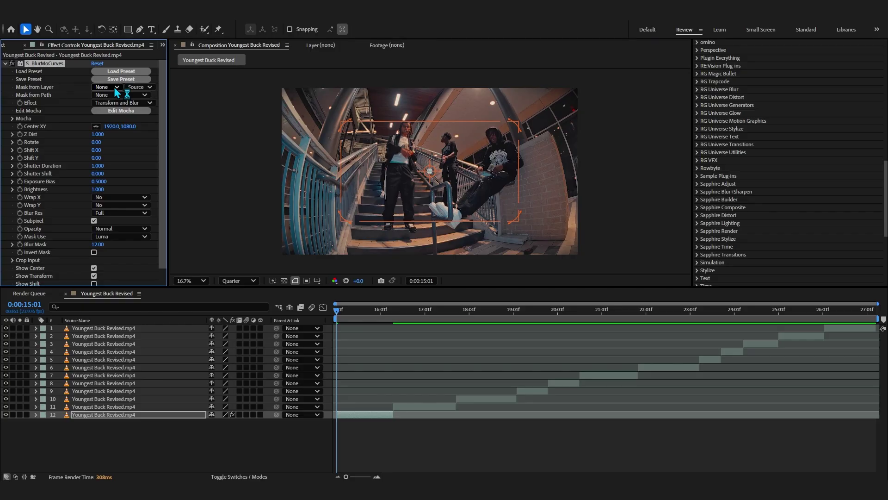
# Step: Look through the Sapphire effect categories and search the effects library for "blurmo"
pyautogui.scroll(-1, 795, 235)
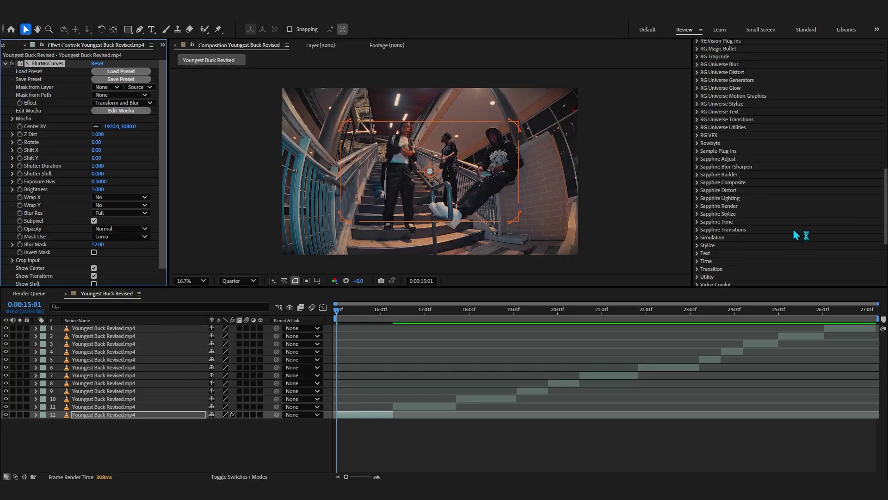
pyautogui.click(698, 159)
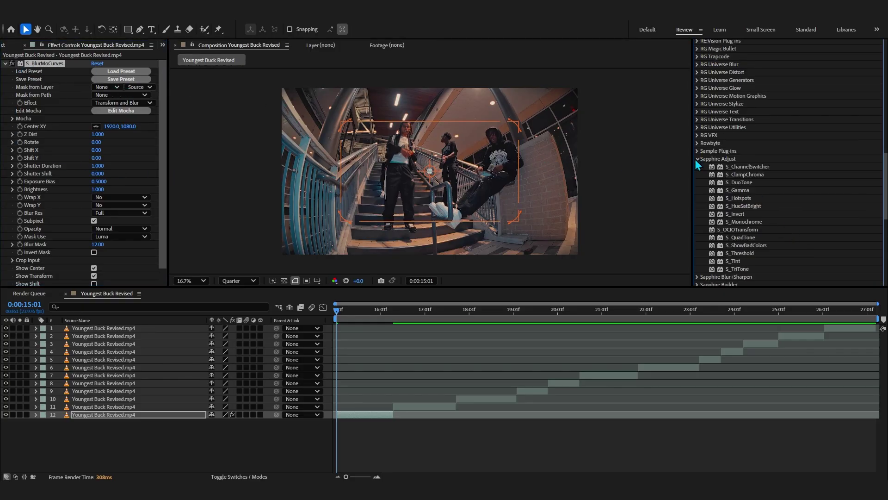
pyautogui.scroll(-2, 699, 197)
pyautogui.scroll(-2, 695, 239)
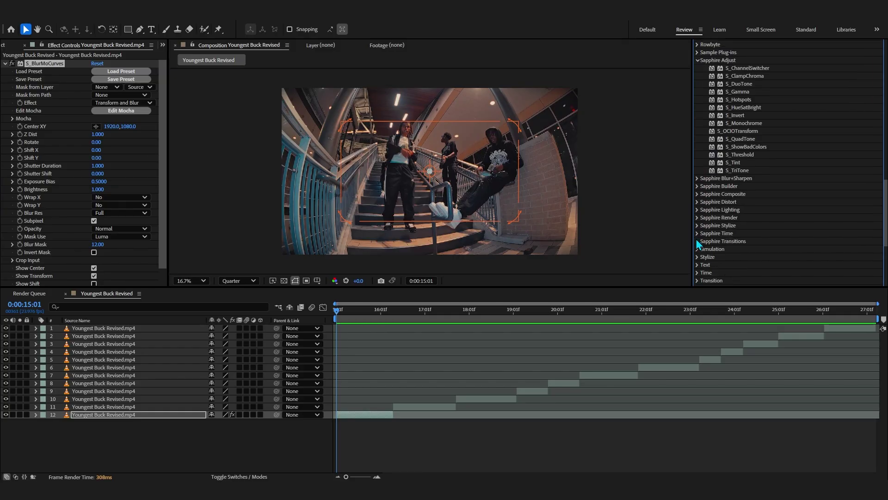
pyautogui.scroll(20, 732, 120)
pyautogui.click(722, 104)
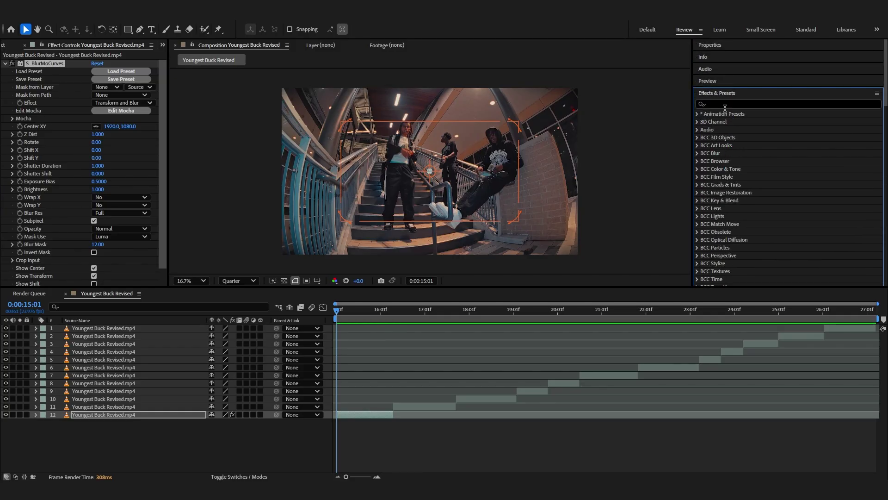
pyautogui.write('blurmo')
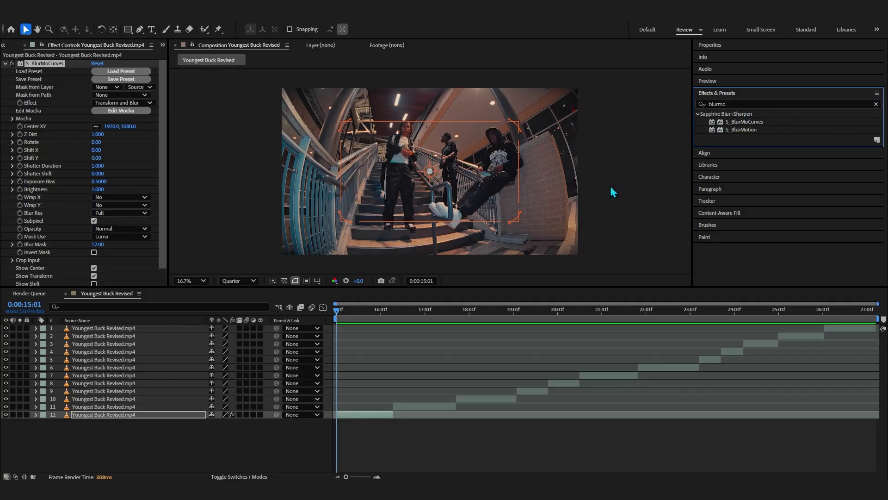
pyautogui.scroll(1, 416, 168)
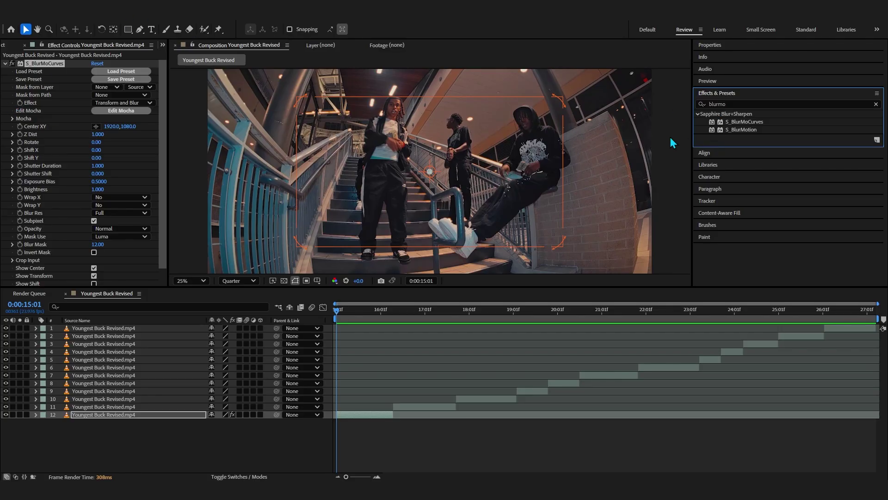
pyautogui.hotkey('ctrl', 'space')
pyautogui.write('trans')
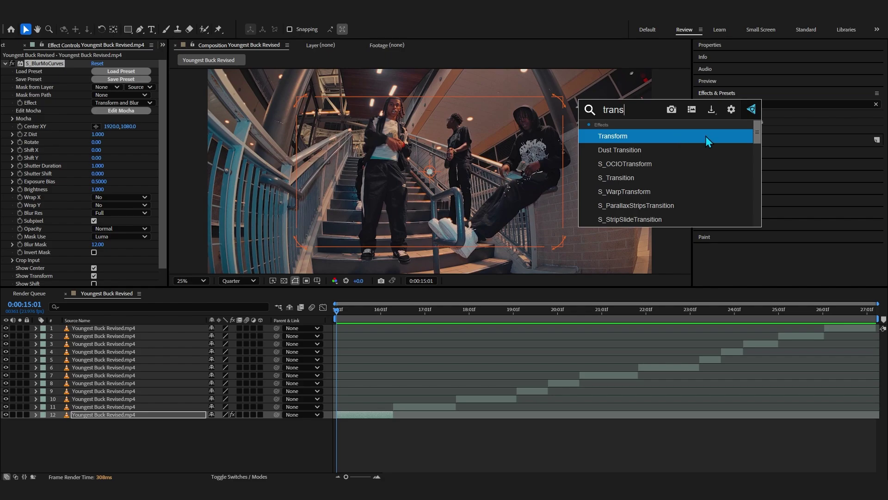
pyautogui.click(706, 136)
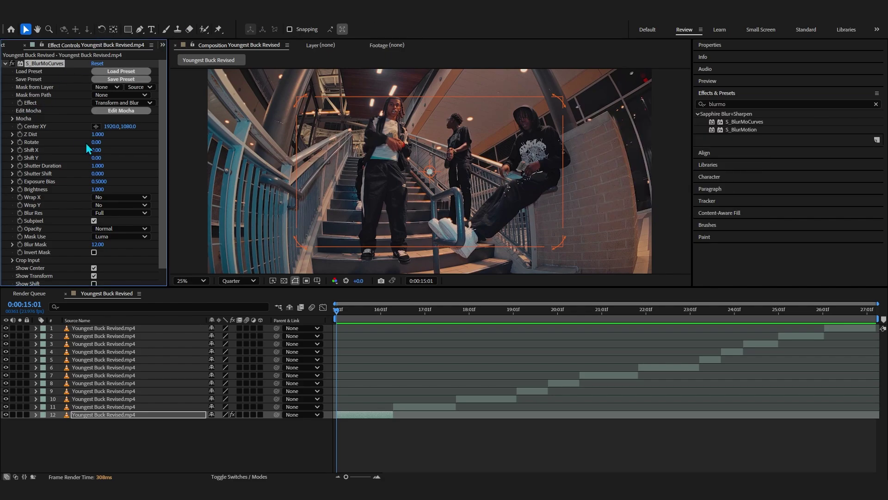
# Step: Try out S_BlurMoCurves' zoom distance, shift, brightness and rotation settings on the clip, undoing each change
pyautogui.moveTo(98, 134); pyautogui.dragTo(153, 154)
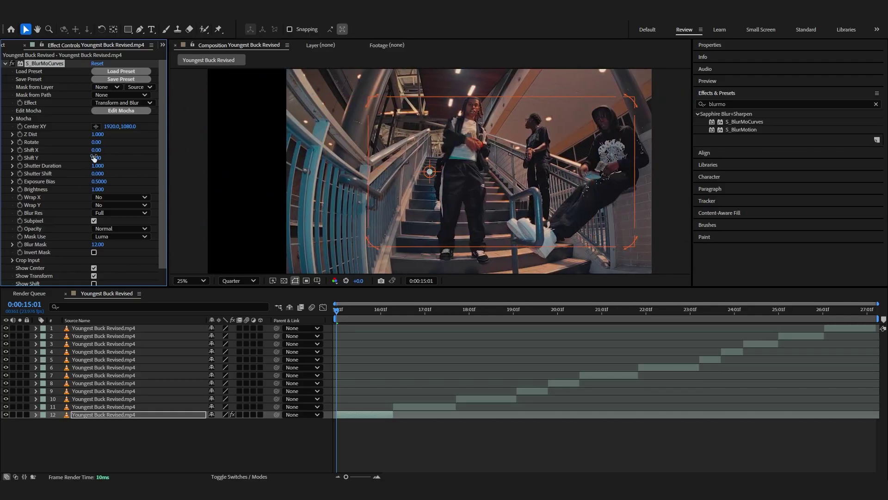
pyautogui.moveTo(94, 158); pyautogui.dragTo(89, 180)
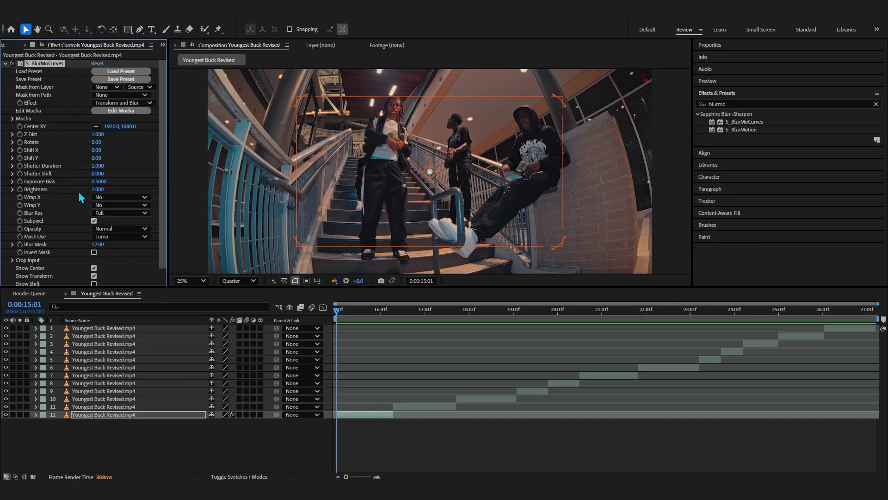
pyautogui.moveTo(98, 189); pyautogui.dragTo(186, 209)
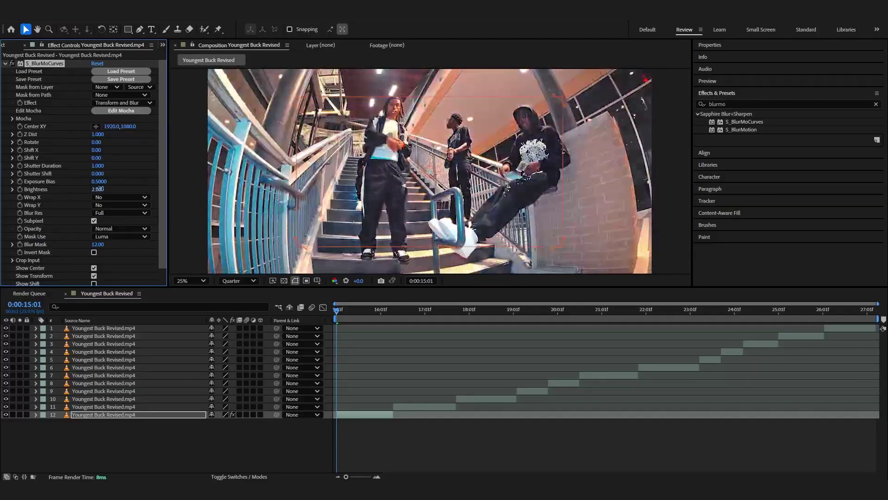
pyautogui.hotkey('ctrl', 'z')
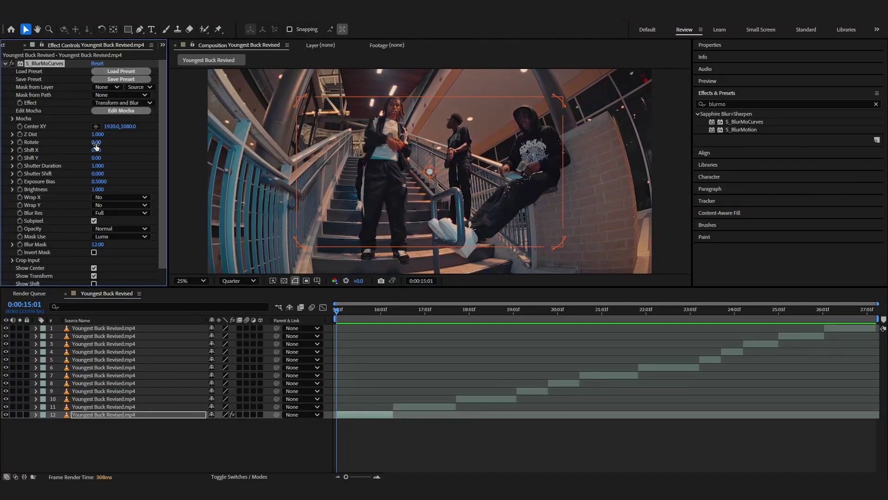
pyautogui.moveTo(96, 144); pyautogui.dragTo(100, 144)
pyautogui.hotkey('ctrl', 'z')
# Step: Keyframe S_BlurMoCurves' Z Dist from 0.191 at the first clip's start to 1.000 just past its end
pyautogui.press('=')
pyautogui.press('=')
pyautogui.press('=')
pyautogui.rightClick(76, 136)
pyautogui.click(20, 139)
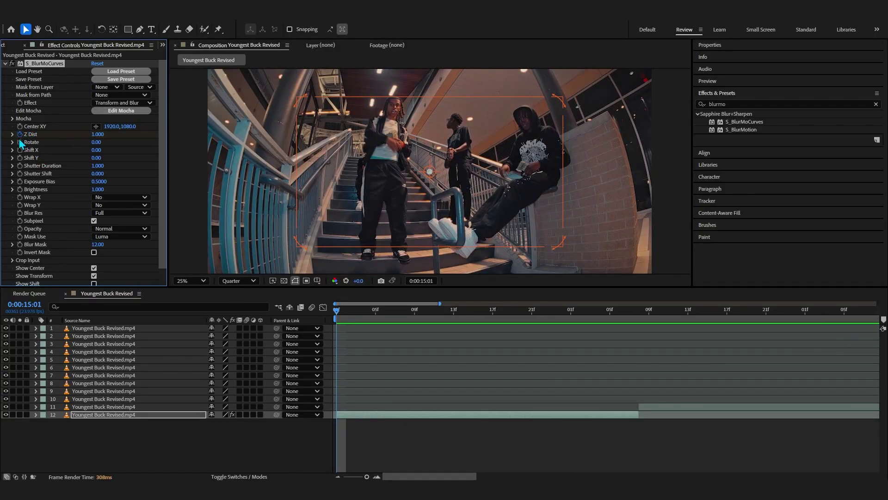
pyautogui.press('u')
pyautogui.moveTo(337, 431); pyautogui.dragTo(658, 431)
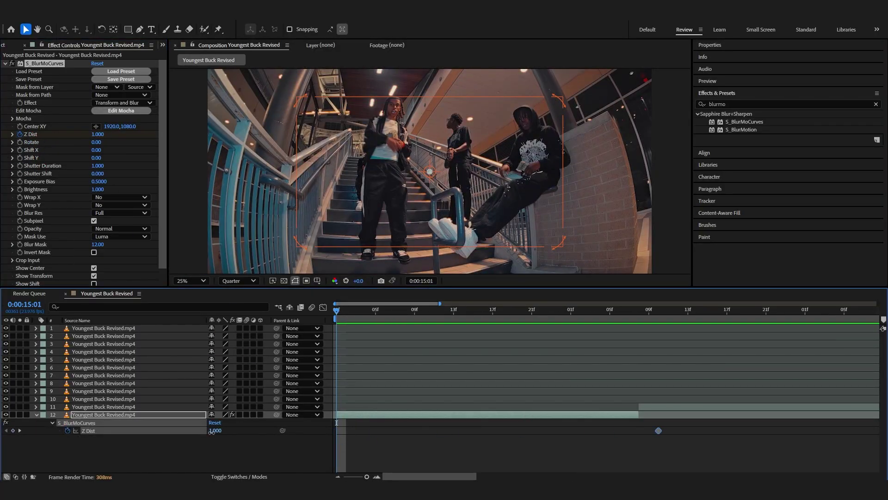
pyautogui.moveTo(214, 431); pyautogui.dragTo(152, 435)
# Step: Easy Ease both Z Dist keyframes and reshape their value curve to start steeply and settle slowly
pyautogui.moveTo(334, 424); pyautogui.dragTo(769, 437)
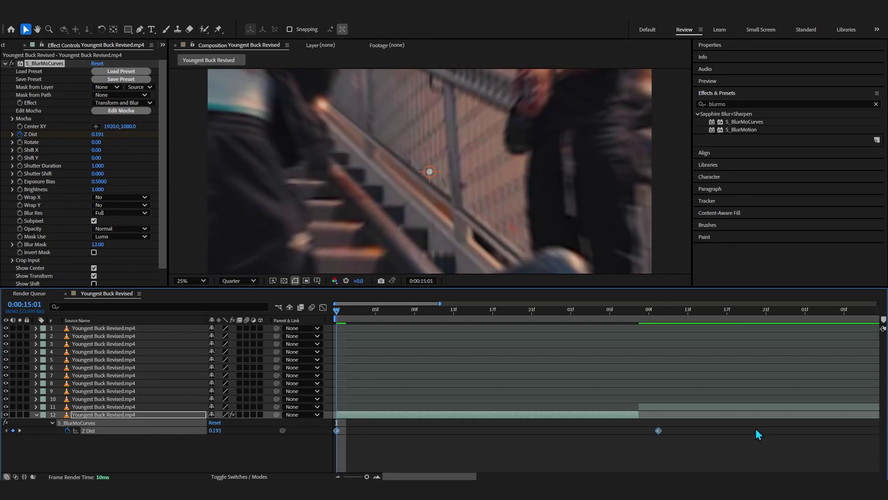
pyautogui.press('F9')
pyautogui.click(324, 308)
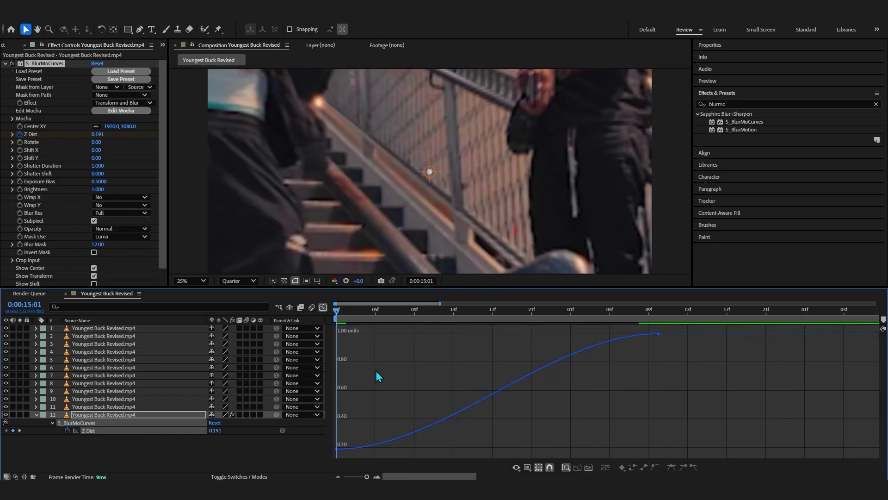
pyautogui.moveTo(444, 450); pyautogui.dragTo(339, 335)
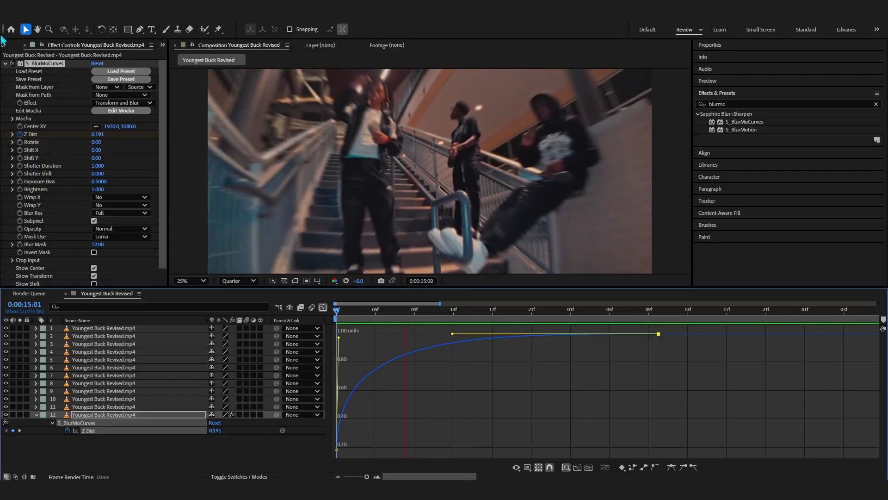
# Step: Disable the S_BlurMoCurves effect on the first clip and collapse its settings
pyautogui.click(11, 64)
pyautogui.click(5, 63)
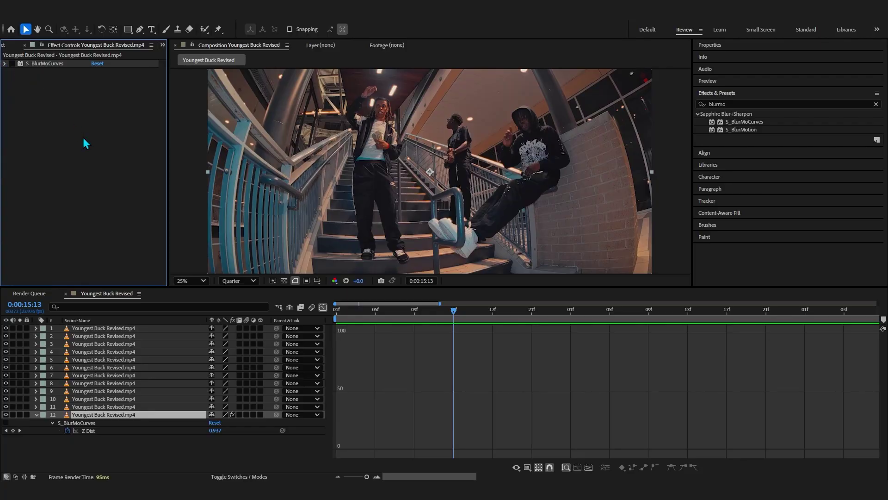
# Step: Apply the Transform effect to the first clip and enable keyframing for its Scale
pyautogui.hotkey('ctrl', 'space')
pyautogui.write('tra')
pyautogui.click(419, 125)
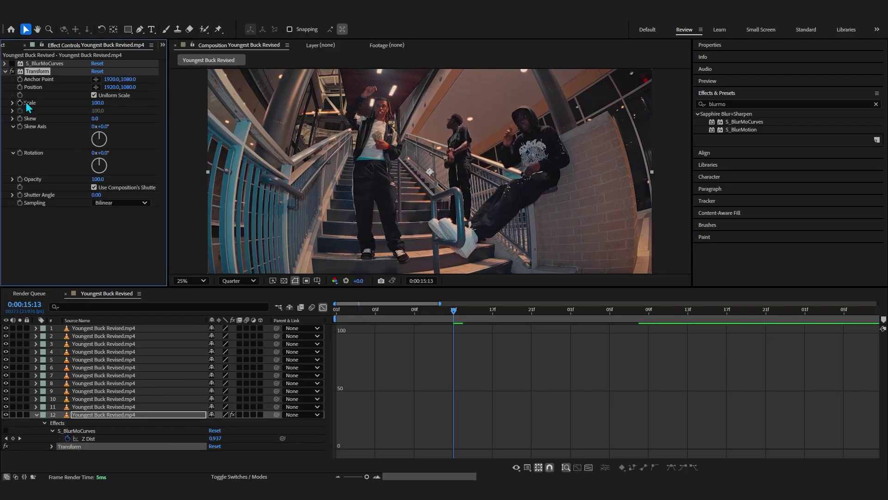
pyautogui.click(20, 103)
pyautogui.press('u')
pyautogui.click(323, 308)
pyautogui.press('u')
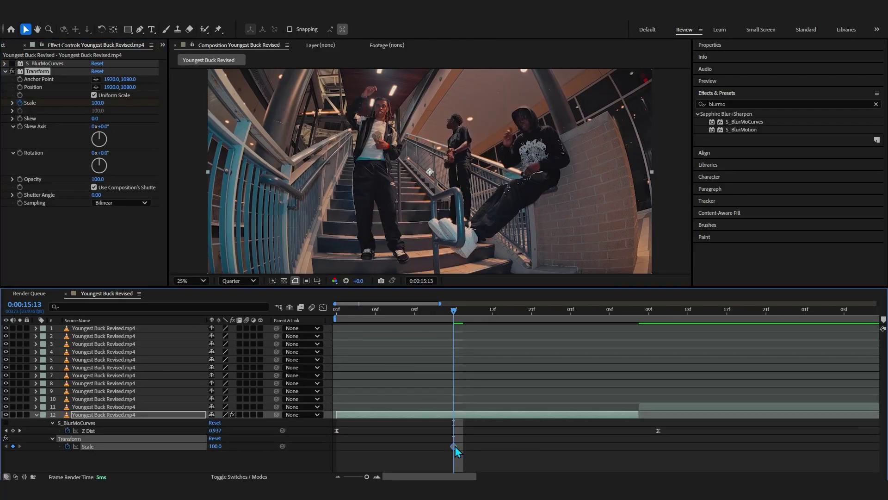
# Step: Move Transform's Scale keyframe to the clip's end, try start values of 356 and 1332, and delete the effect
pyautogui.moveTo(455, 446); pyautogui.dragTo(639, 455)
pyautogui.press('j')
pyautogui.moveTo(215, 446); pyautogui.dragTo(333, 445)
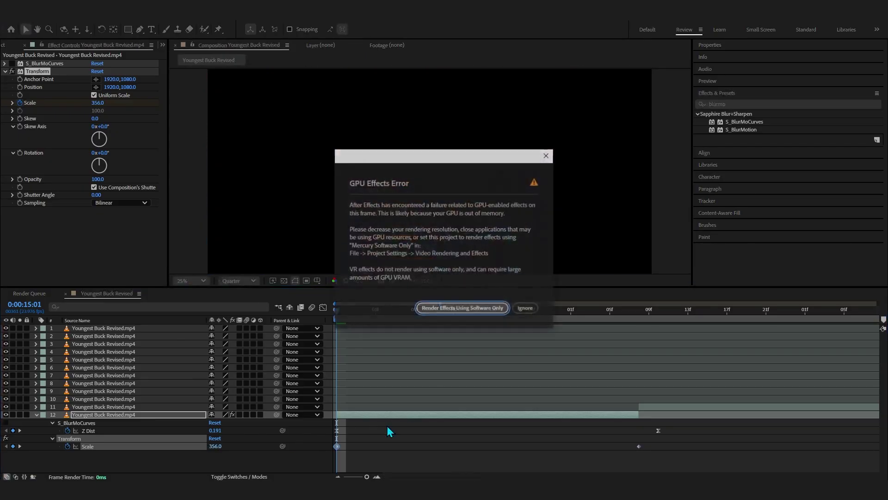
pyautogui.click(547, 155)
pyautogui.moveTo(97, 103); pyautogui.dragTo(549, 102)
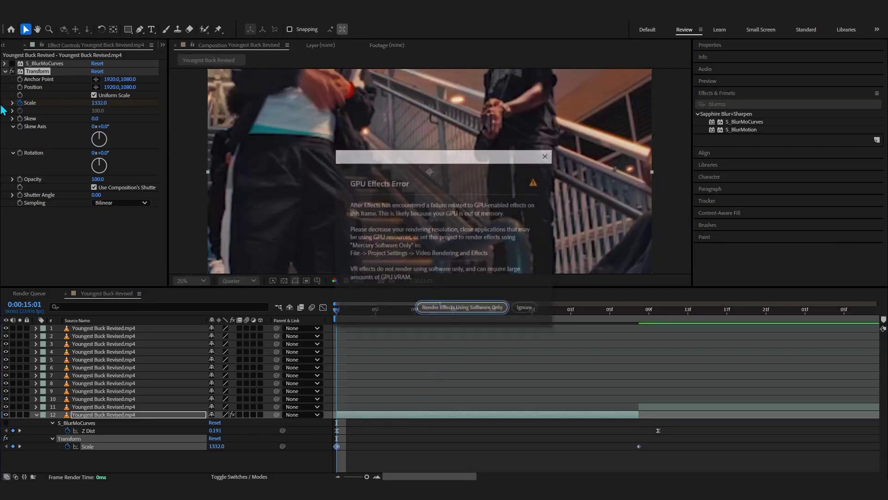
pyautogui.click(547, 156)
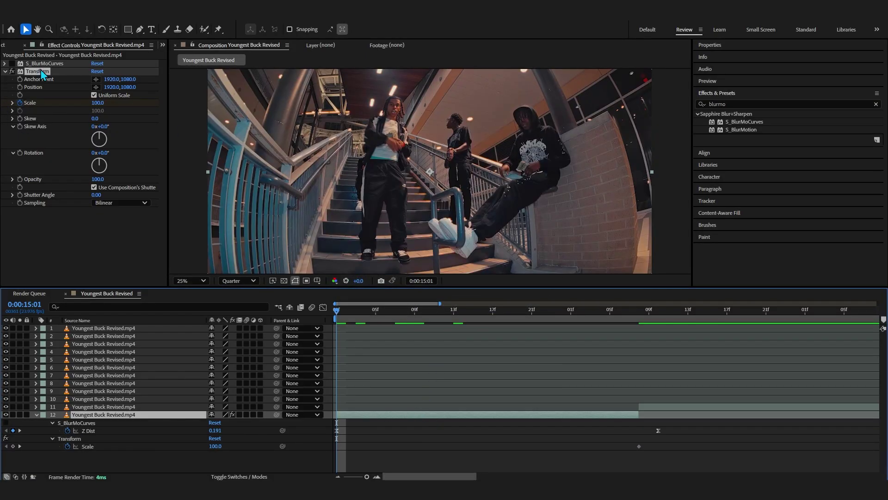
pyautogui.press('Delete')
# Step: Keyframe the first clip's own layer Scale and enlarge it at the clip's start
pyautogui.click(59, 422)
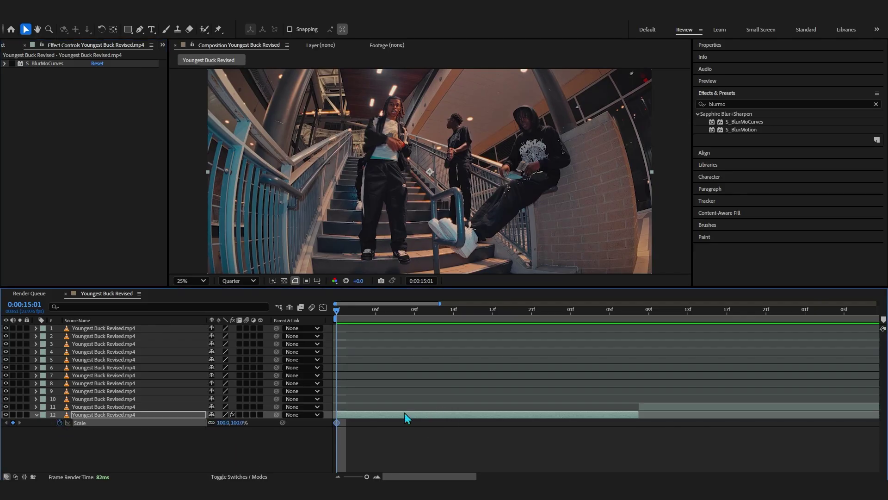
pyautogui.moveTo(223, 422); pyautogui.dragTo(250, 423)
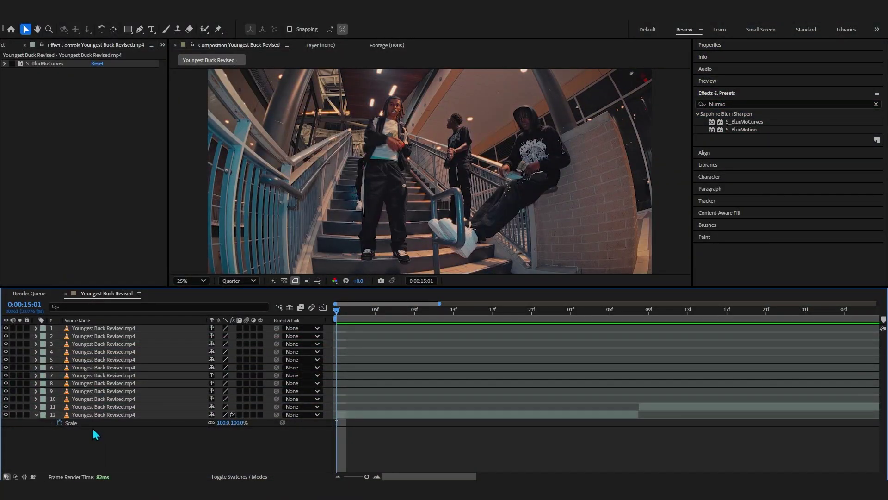
# Step: Duplicate the first clip and paste Scale keyframes onto the upper copy, going from 850% to 100%
pyautogui.click(90, 416)
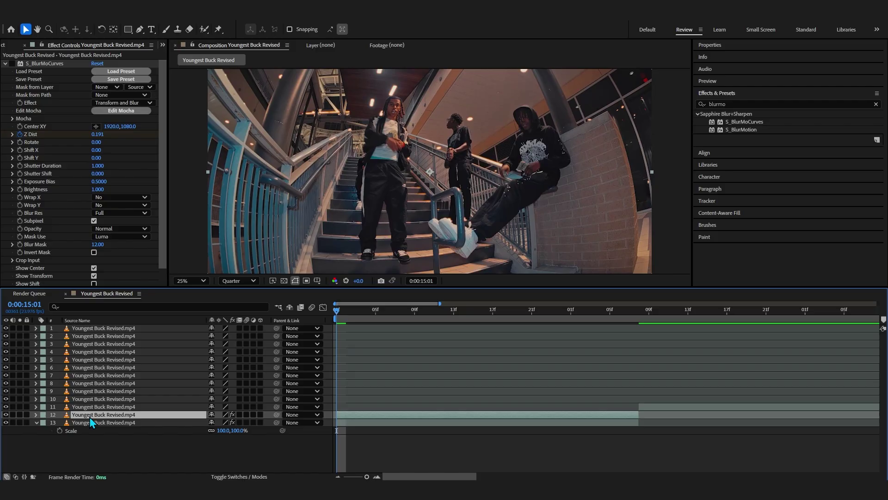
pyautogui.hotkey('ctrl', 'd')
pyautogui.hotkey('ctrl', 'v')
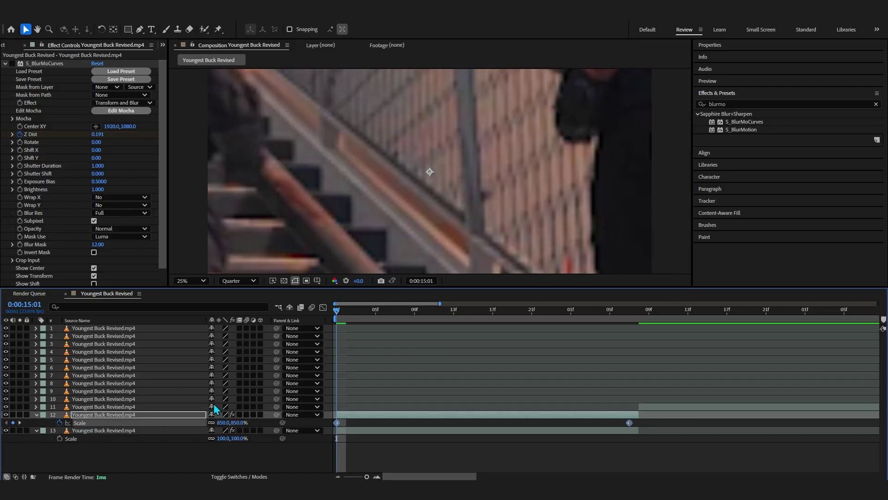
# Step: Reshape the Scale curve so the zoom-out starts fast and settles slowly, and enable motion blur for the layer
pyautogui.click(323, 307)
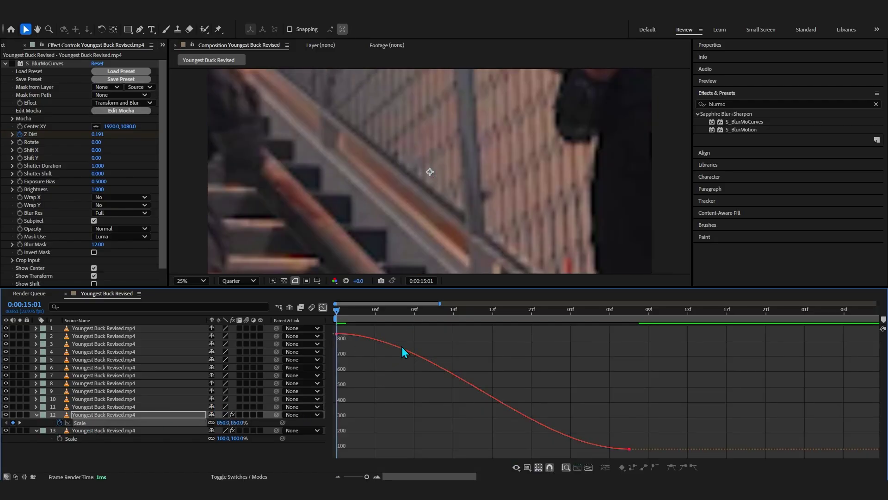
pyautogui.moveTo(435, 454); pyautogui.dragTo(420, 453)
pyautogui.click(322, 307)
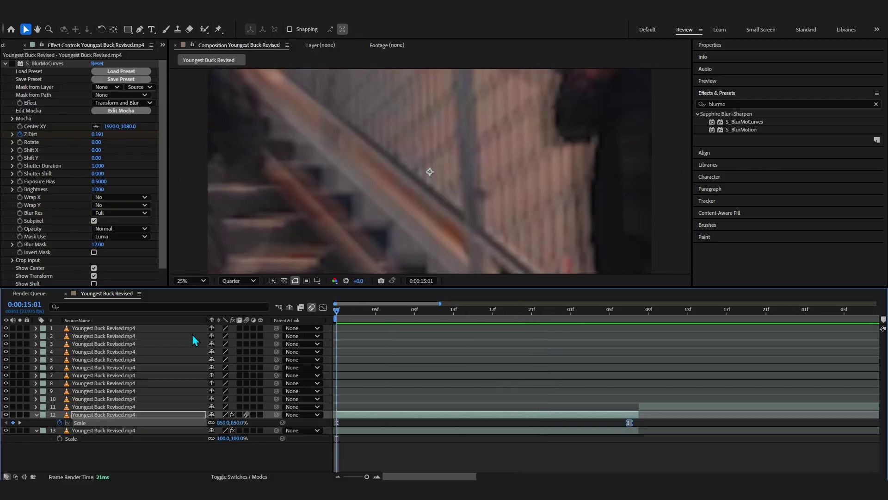
# Step: Preview the keyframed Scale zoom-out with motion blur from the first clip's start
pyautogui.press('space')
pyautogui.press('space')
pyautogui.press('space')
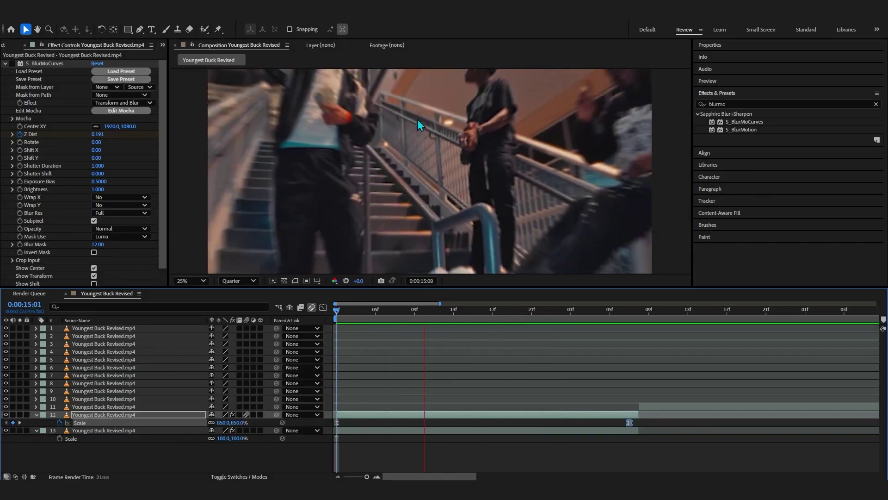
# Step: Reveal the keyframed S_BlurMoCurves Z Dist of the first clip's lower copy beneath the Scale-animated copy
pyautogui.press('space')
pyautogui.click(321, 307)
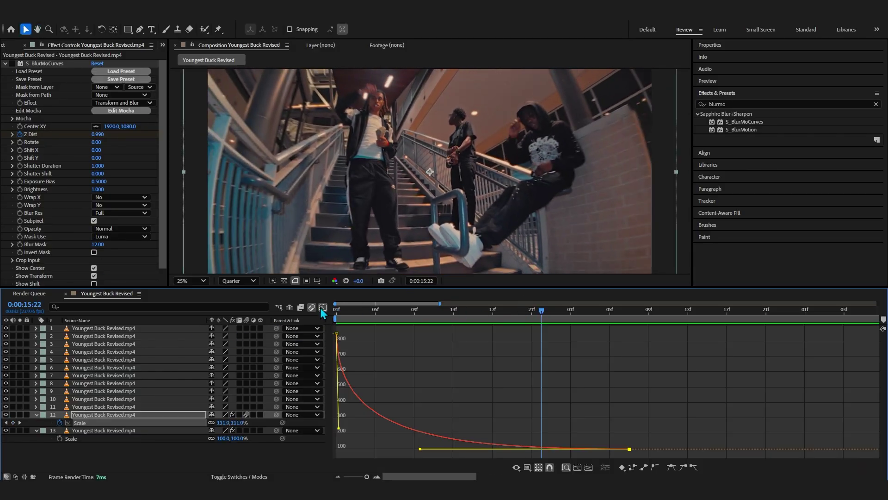
pyautogui.click(322, 307)
pyautogui.click(148, 432)
pyautogui.press('u')
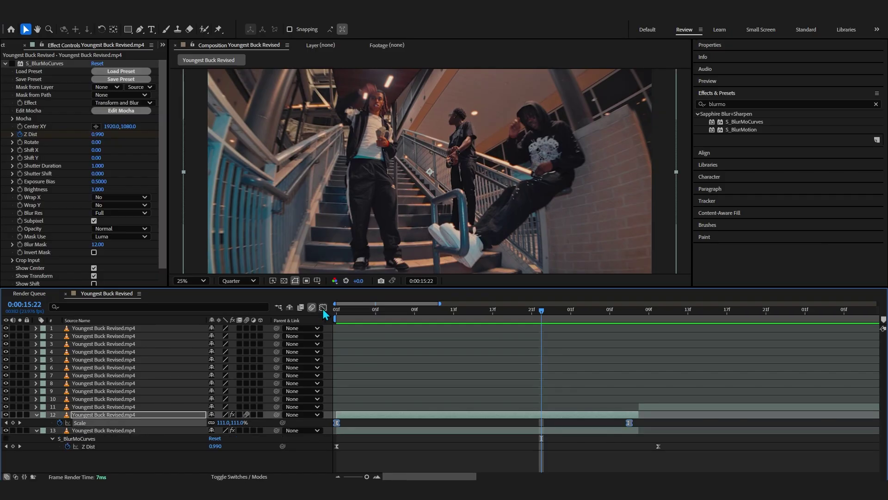
# Step: Steepen the upper copy's Scale curve by lowering the starting handle and extending the ending handle toward the clip's start
pyautogui.click(323, 307)
pyautogui.moveTo(339, 428); pyautogui.dragTo(326, 446)
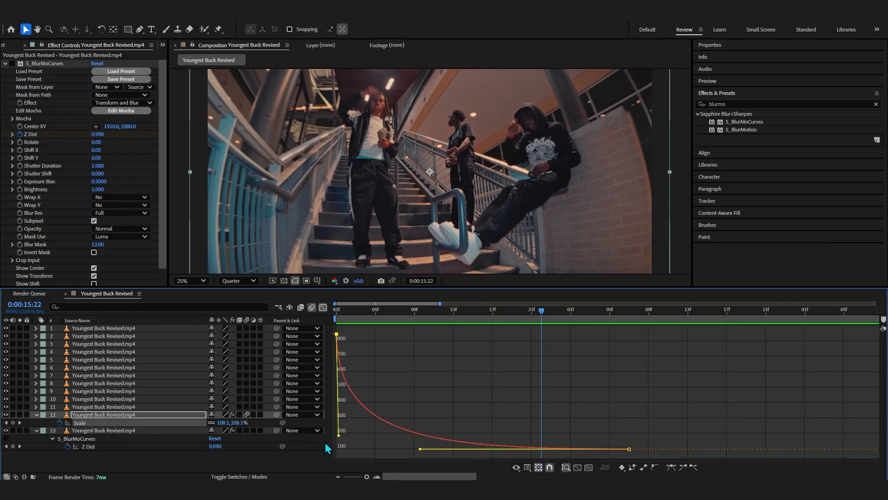
pyautogui.moveTo(421, 449); pyautogui.dragTo(363, 449)
pyautogui.click(323, 308)
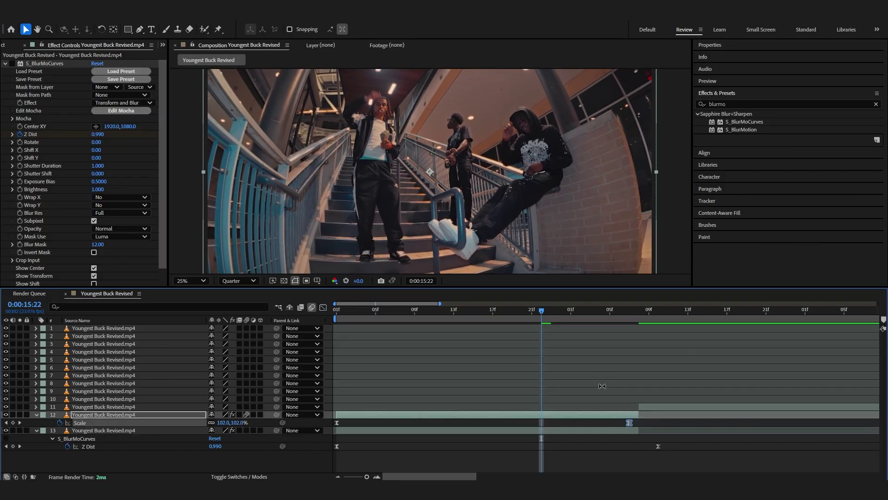
# Step: Preview the Scale zoom-out with its steeper curve several times from the first clip's start
pyautogui.click(638, 417)
pyautogui.press('space')
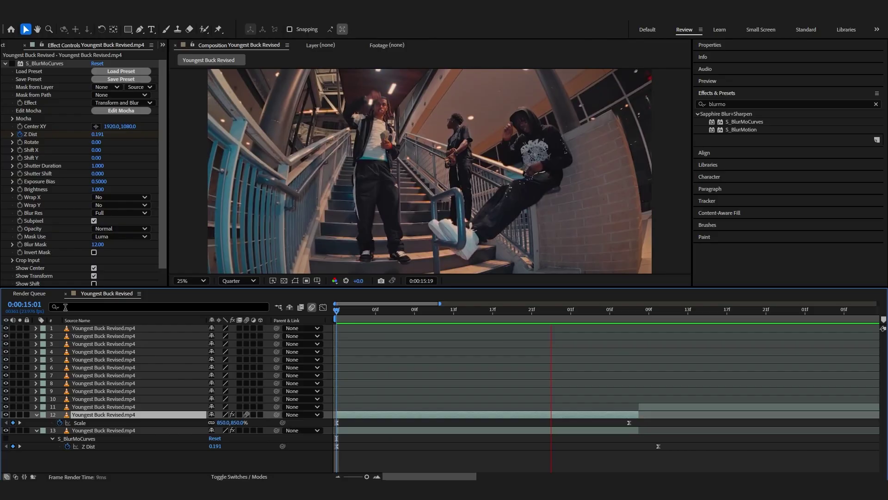
pyautogui.press('space')
pyautogui.press('space')
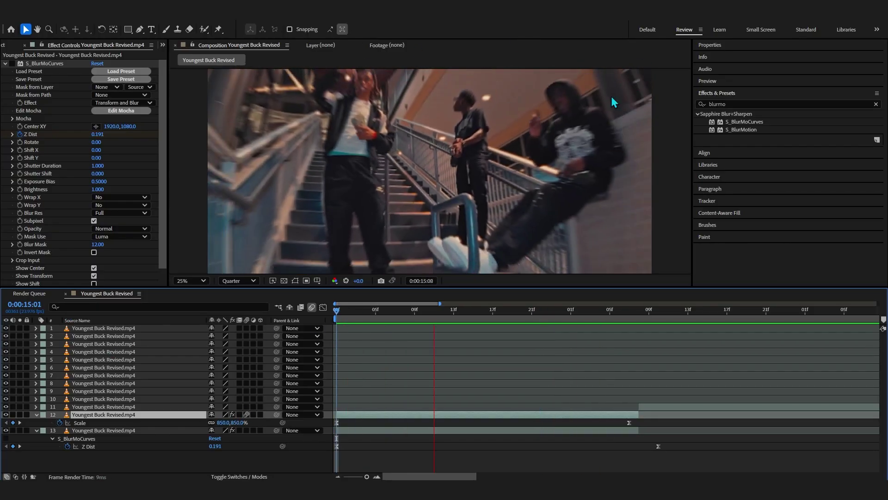
pyautogui.press('space')
pyautogui.press('space')
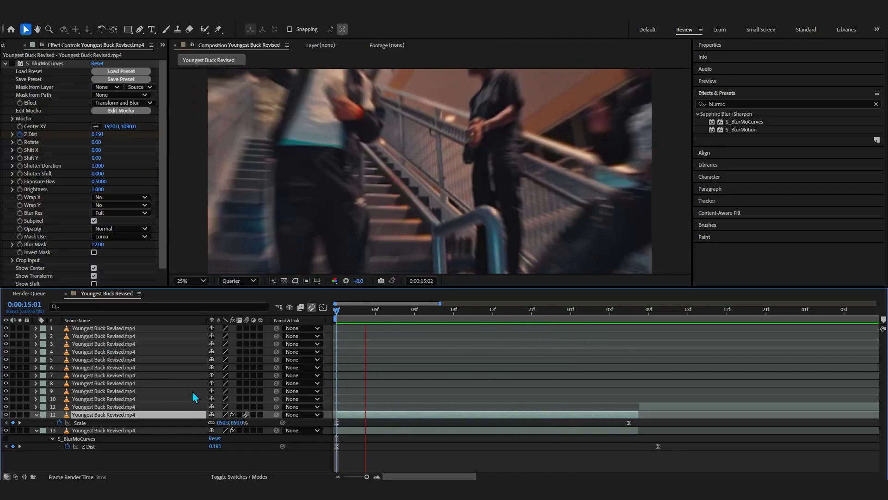
pyautogui.press('space')
# Step: Hide the Scale-animated copy of the first clip and enable S_BlurMoCurves on the copy beneath it
pyautogui.click(6, 415)
pyautogui.click(86, 430)
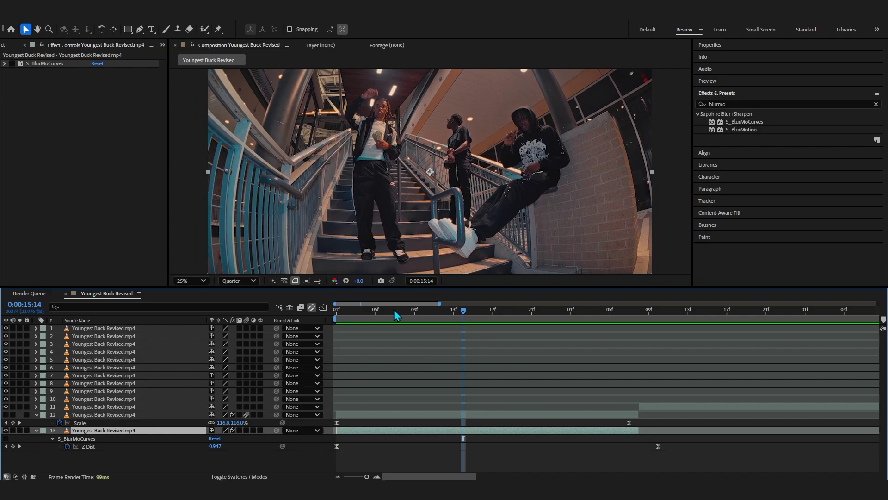
pyautogui.click(21, 79)
# Step: Preview the S_BlurMoCurves zoom-out on the first clip to compare it with the Scale version
pyautogui.press('Home')
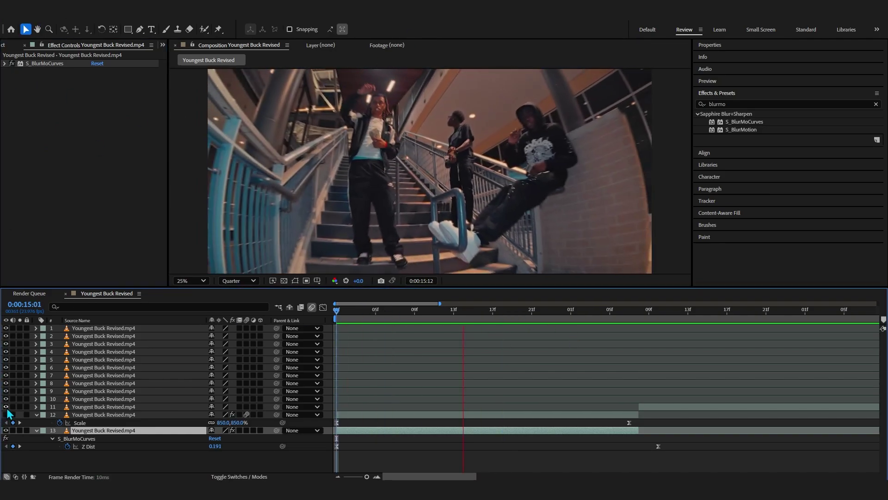
pyautogui.press('space')
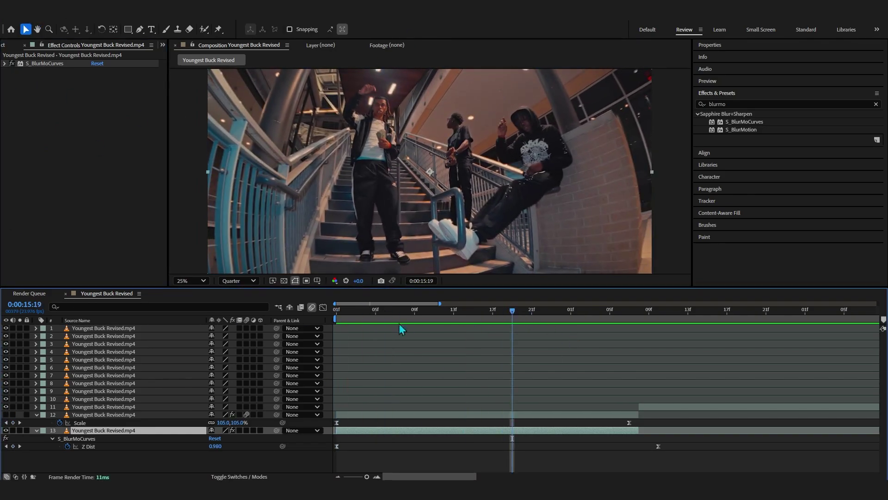
pyautogui.press('space')
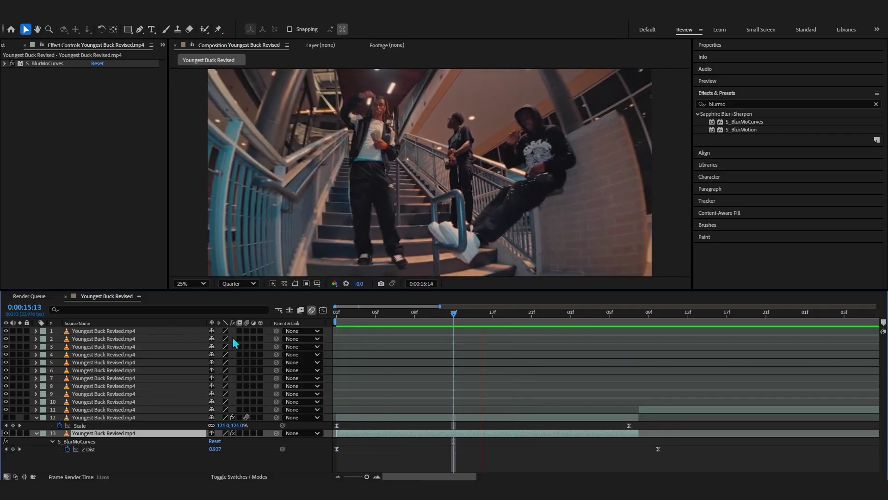
pyautogui.press('space')
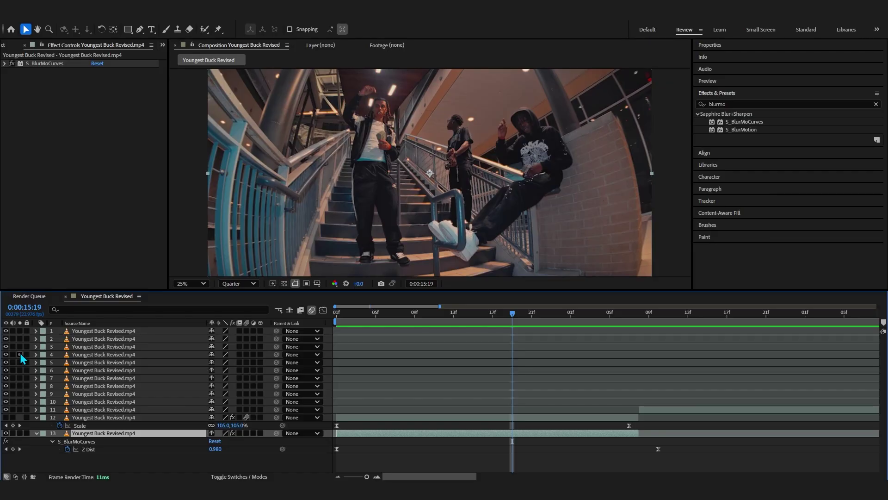
# Step: Select the second clip, the yellow car shot, and set the current time to its start at 0:00:16:08
pyautogui.scroll(-3, 779, 389)
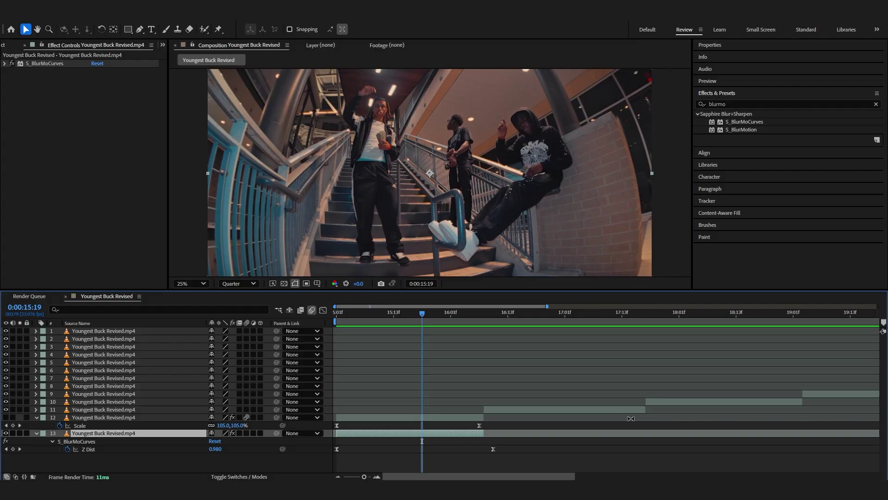
pyautogui.click(545, 412)
pyautogui.click(491, 321)
pyautogui.moveTo(492, 321); pyautogui.dragTo(485, 319)
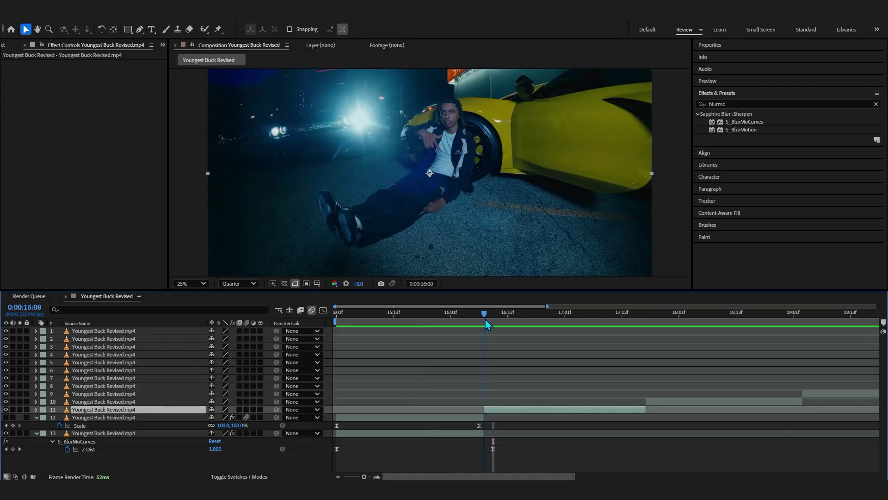
# Step: Apply the IN V2 (Most useful one) preset from the Essential Effects & Transition V2 presets to the second clip
pyautogui.click(876, 104)
pyautogui.click(705, 129)
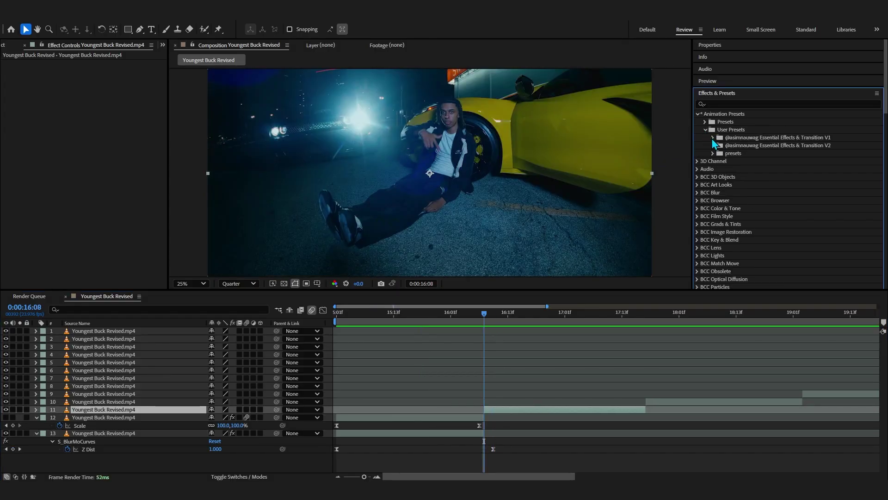
pyautogui.click(713, 137)
pyautogui.scroll(-5, 715, 176)
pyautogui.scroll(-2, 722, 190)
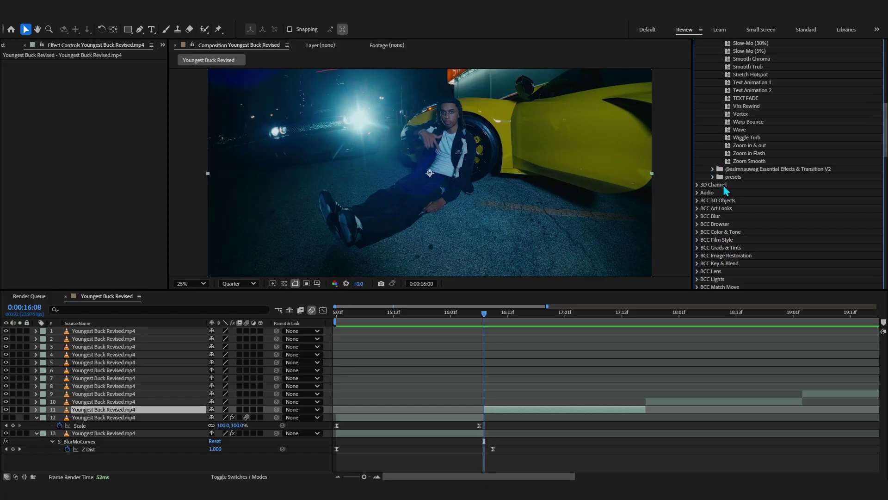
pyautogui.click(713, 170)
pyautogui.scroll(-6, 714, 194)
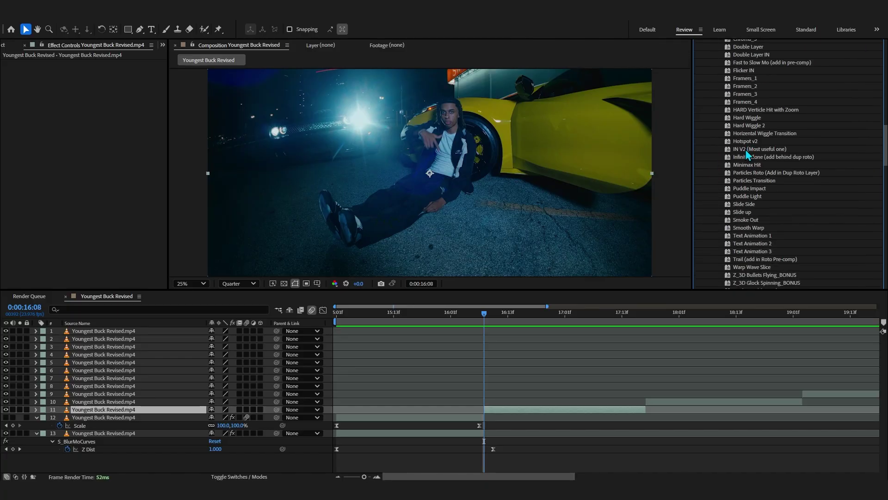
pyautogui.doubleClick(747, 149)
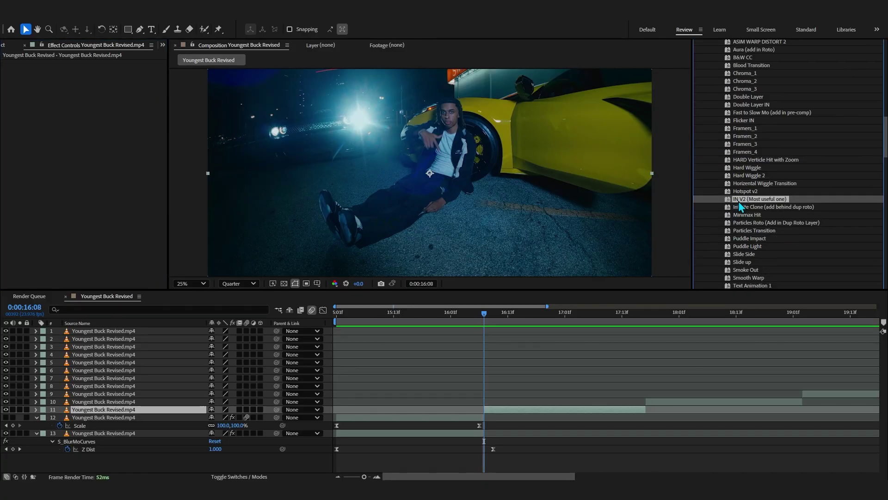
# Step: Preview the cut into the second clip with the IN V2 preset, and undo the preset
pyautogui.moveTo(482, 316)
pyautogui.mouseDown()
pyautogui.moveTo(493, 316)
pyautogui.moveTo(465, 314)
pyautogui.mouseUp()
pyautogui.click(473, 312)
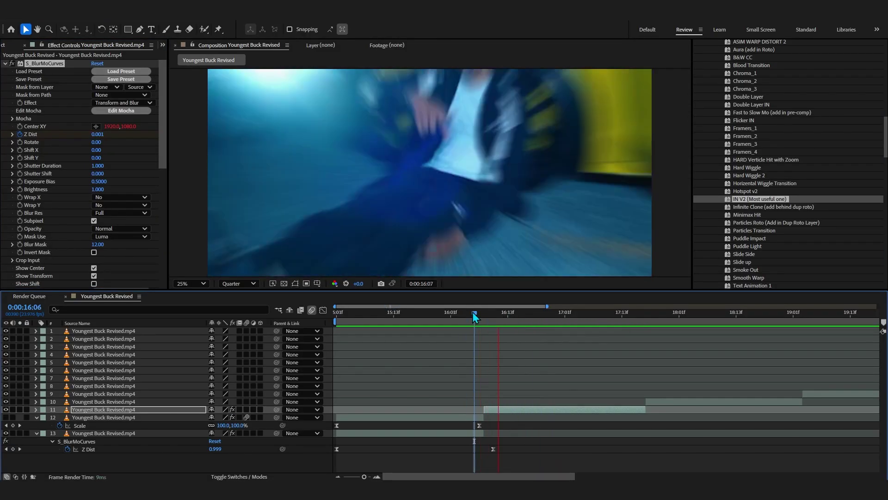
pyautogui.press('space')
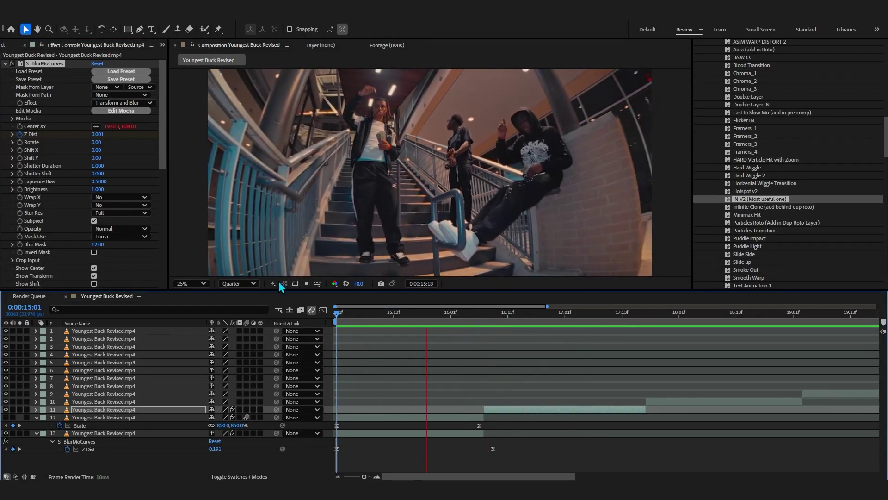
pyautogui.press('space')
pyautogui.hotkey('ctrl', 'z')
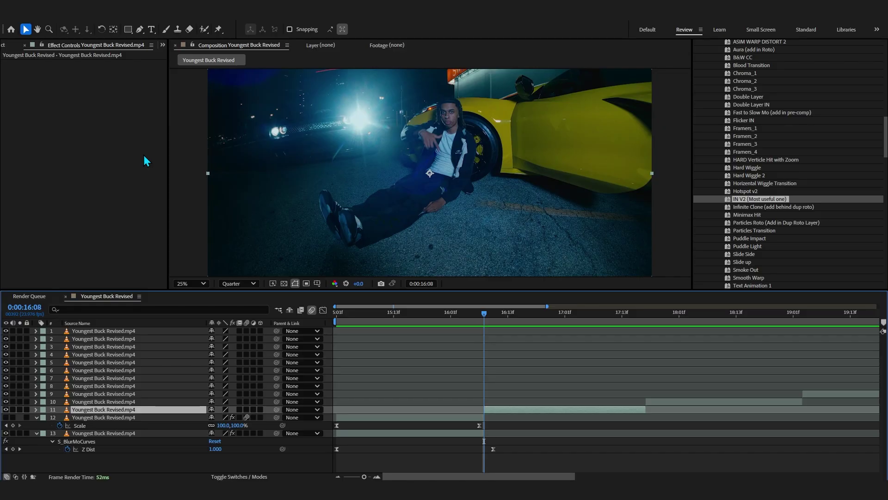
# Step: Try the Zoom Smooth and Zoom in & out presets on the second clip, previewing and undoing them
pyautogui.scroll(8, 786, 185)
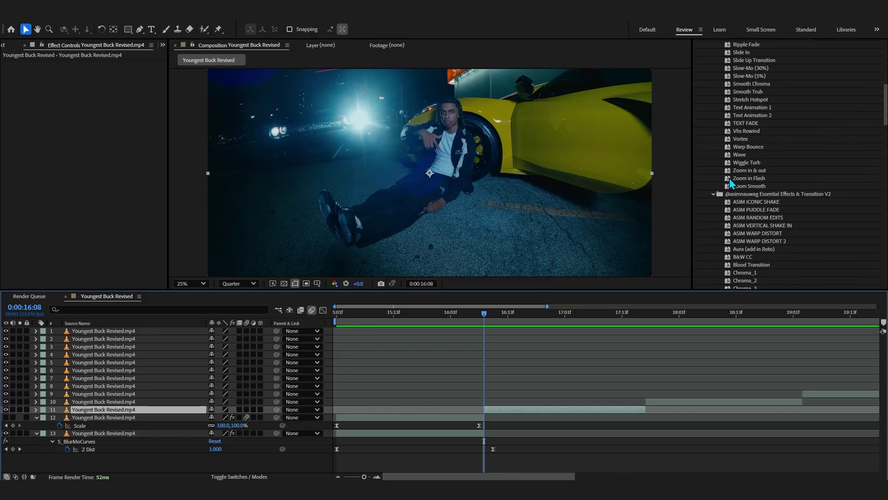
pyautogui.moveTo(752, 186); pyautogui.dragTo(485, 321)
pyautogui.press('space')
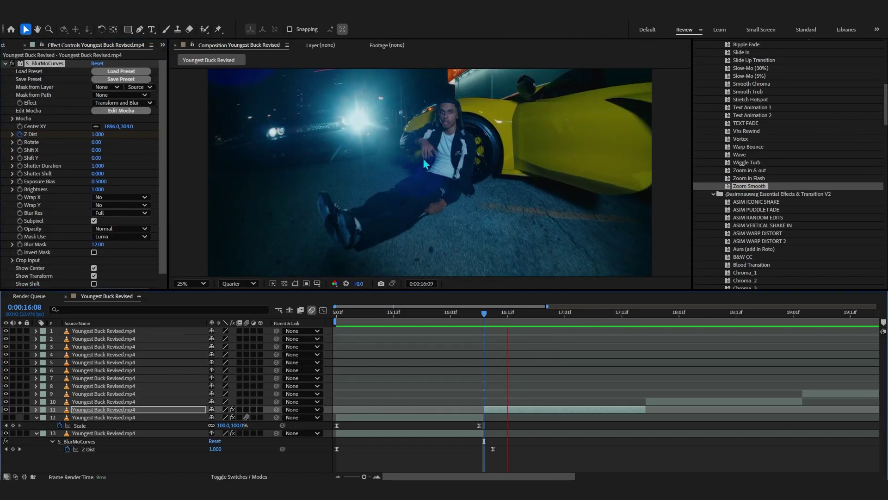
pyautogui.moveTo(750, 170); pyautogui.dragTo(502, 323)
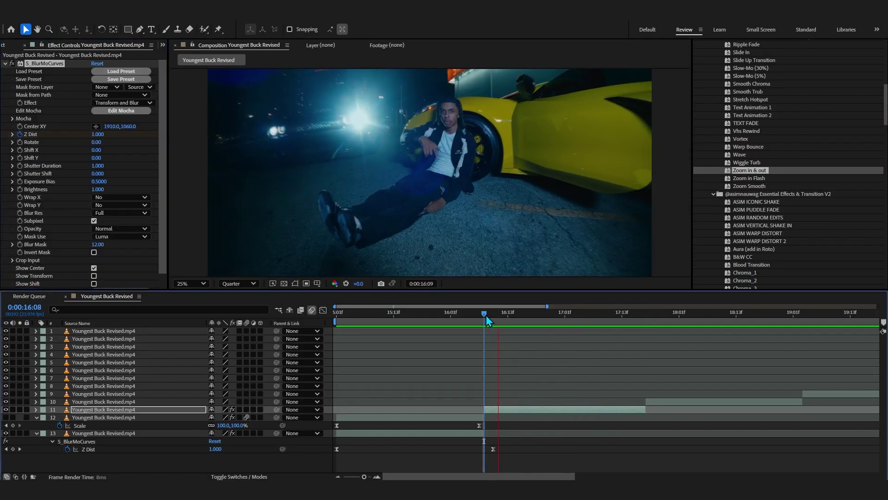
pyautogui.hotkey('ctrl', 'z')
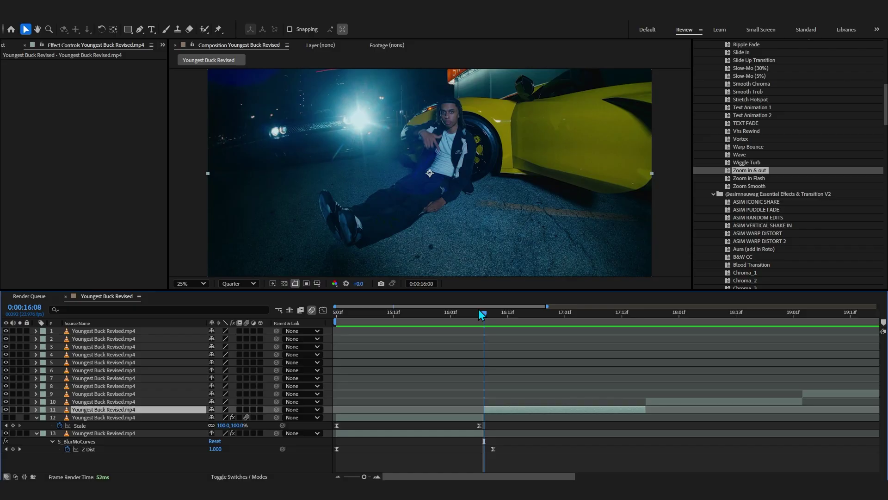
# Step: Collapse the user presets and add an adjustment layer above the second clip, starting at 0:00:16:08
pyautogui.scroll(10, 759, 216)
pyautogui.click(711, 137)
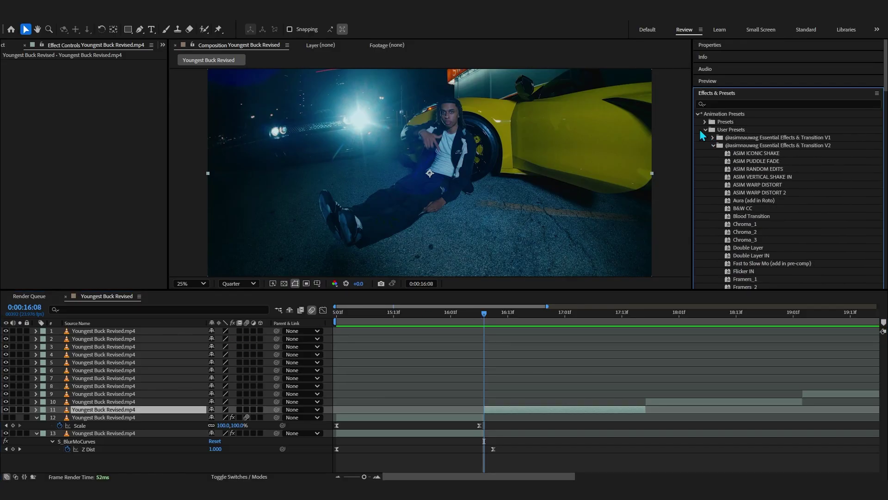
pyautogui.scroll(-15, 722, 194)
pyautogui.hotkey('ctrl', 'alt', 'y')
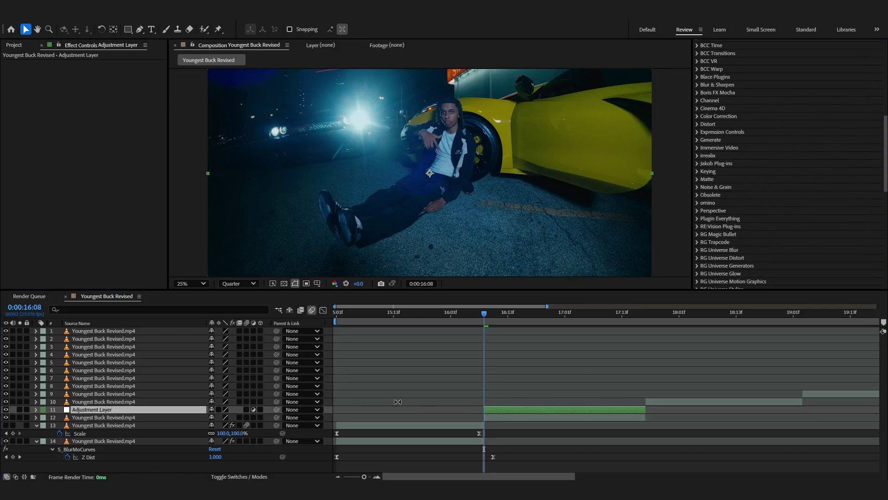
# Step: Find the Sapphire S_WarpBubble effect and apply it to the adjustment layer
pyautogui.scroll(8, 803, 133)
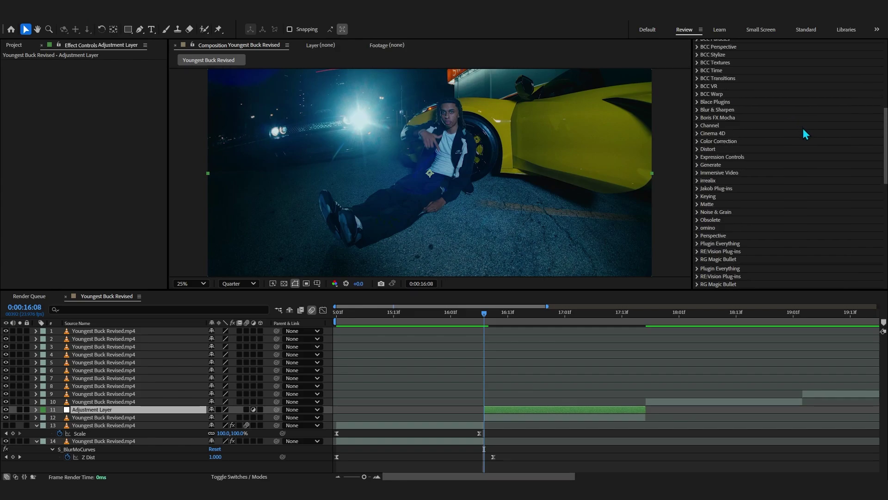
pyautogui.press(',')
pyautogui.press(',')
pyautogui.press(',')
pyautogui.press(',')
pyautogui.scroll(3, 719, 119)
pyautogui.scroll(4, 528, 156)
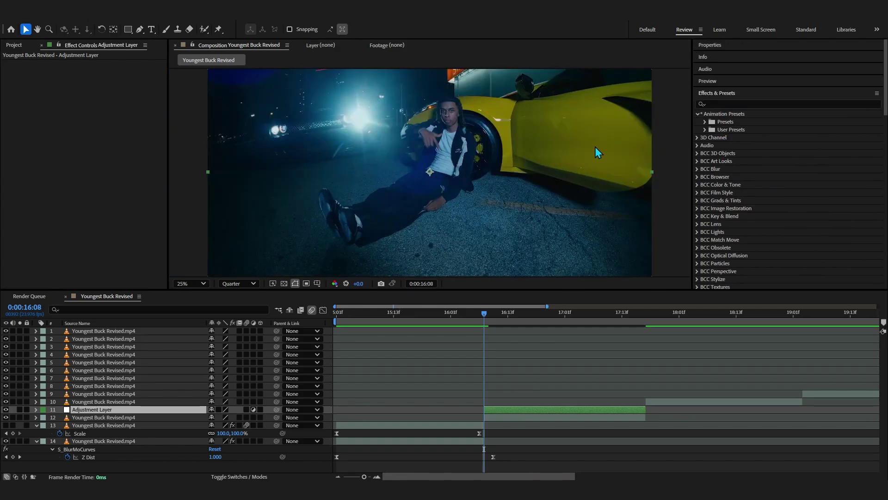
pyautogui.click(777, 106)
pyautogui.write('warpbub')
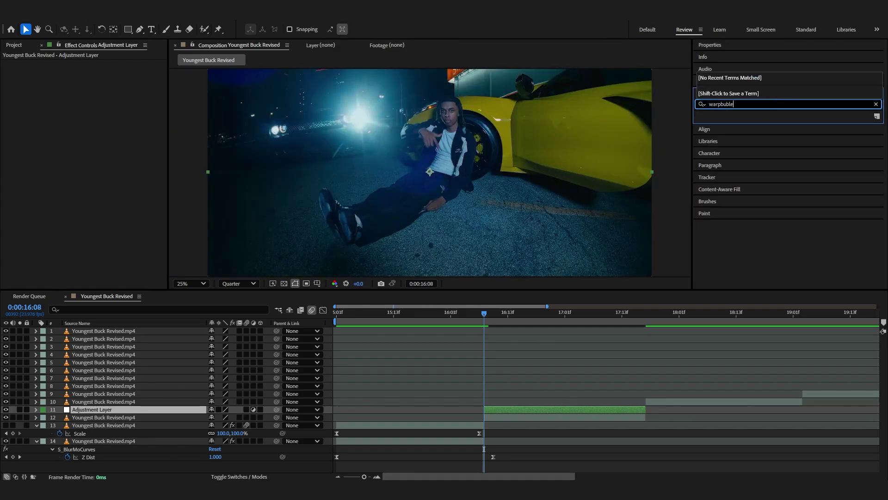
pyautogui.doubleClick(720, 162)
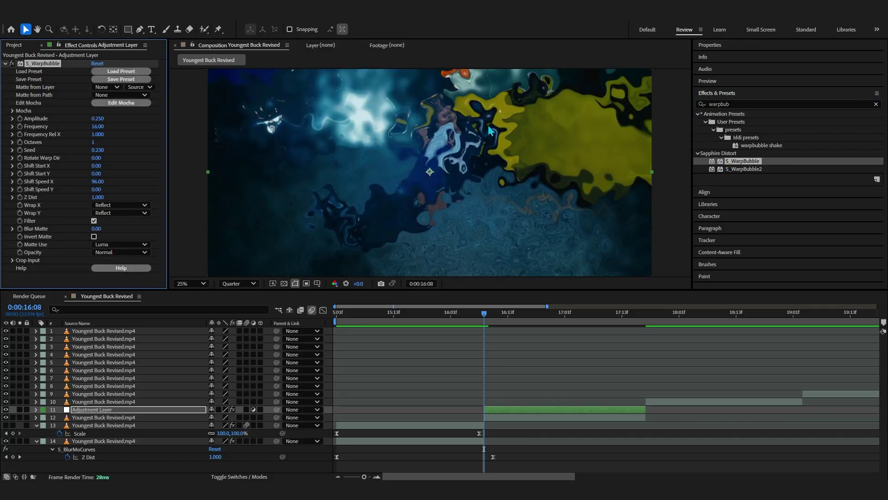
# Step: Set the S_WarpBubble Amplitude to 0.270 and keyframe its Frequency at 11.21 at 0:00:16:08
pyautogui.moveTo(98, 119); pyautogui.dragTo(165, 187)
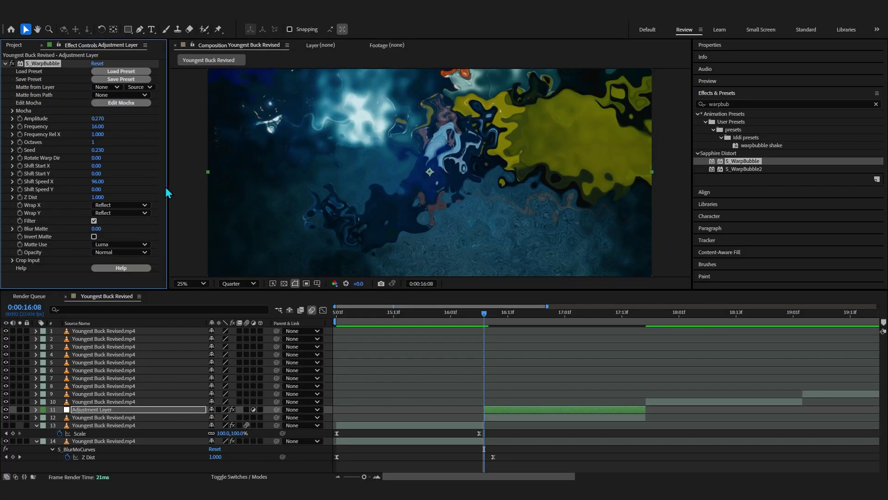
pyautogui.moveTo(99, 129); pyautogui.dragTo(121, 128)
pyautogui.hotkey('ctrl', 'z')
pyautogui.press('u')
pyautogui.scroll(4, 508, 399)
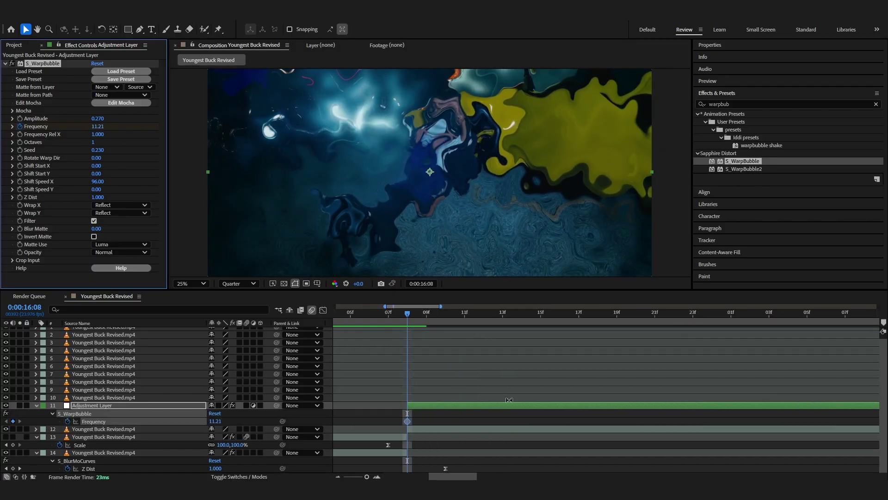
# Step: At 0:00:17:04, keyframe the S_WarpBubble Frequency at 1.61 and add an Amplitude keyframe at 0.270
pyautogui.click(439, 307)
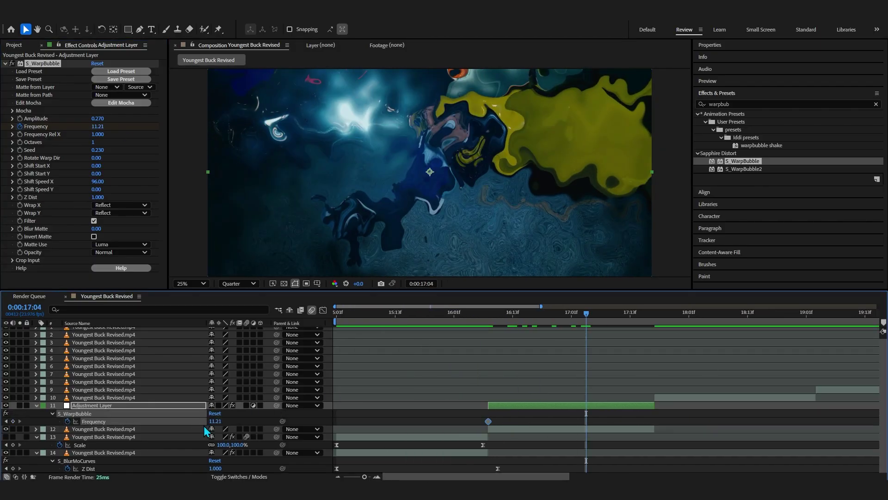
pyautogui.moveTo(215, 421); pyautogui.dragTo(171, 422)
pyautogui.click(20, 119)
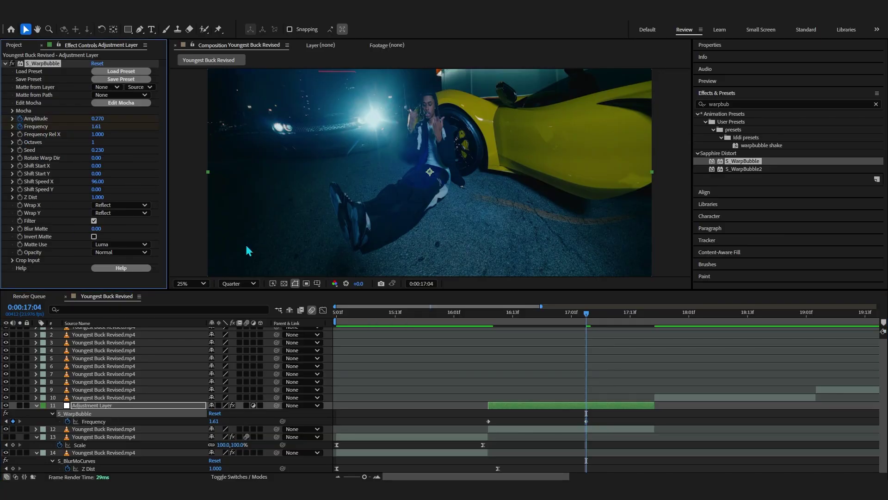
# Step: Place the adjustment layer's Amplitude keyframe at 0:00:16:08 and keyframe Amplitude at 0.000 at 0:00:17:04
pyautogui.moveTo(586, 413); pyautogui.dragTo(488, 413)
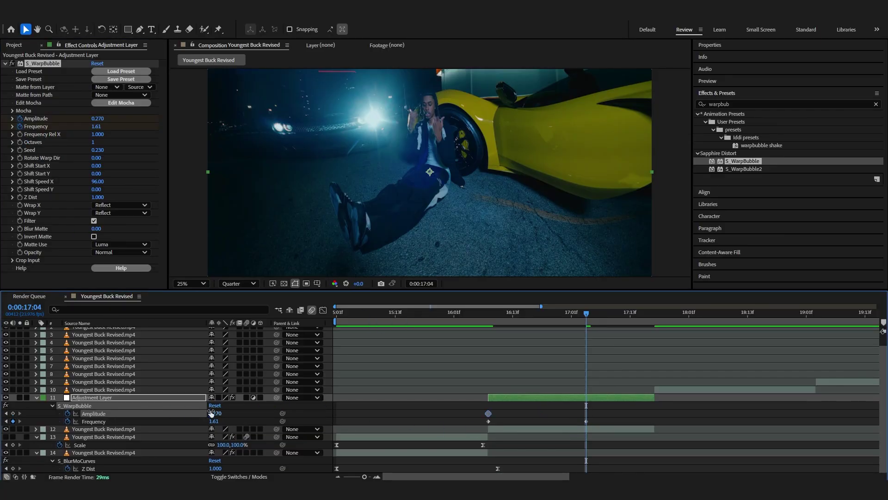
pyautogui.click(484, 318)
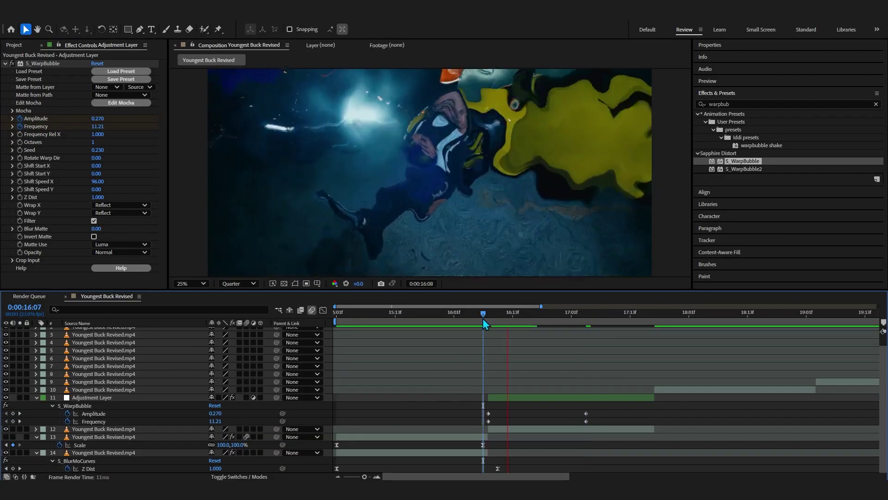
# Step: Apply the Flow Asim curve (0.00, 0.80, 0.20, 1.00) to both S_WarpBubble Frequency keyframes and preview the distortion
pyautogui.click(477, 428)
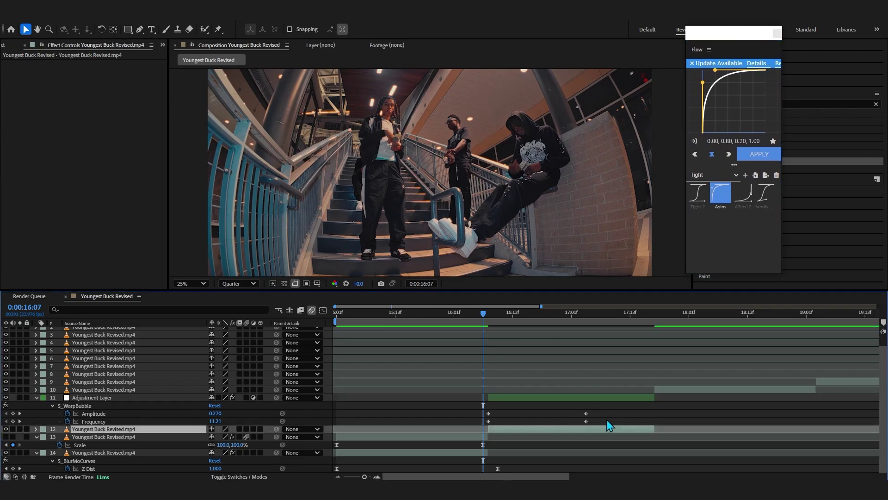
pyautogui.moveTo(603, 423); pyautogui.dragTo(477, 435)
pyautogui.click(488, 315)
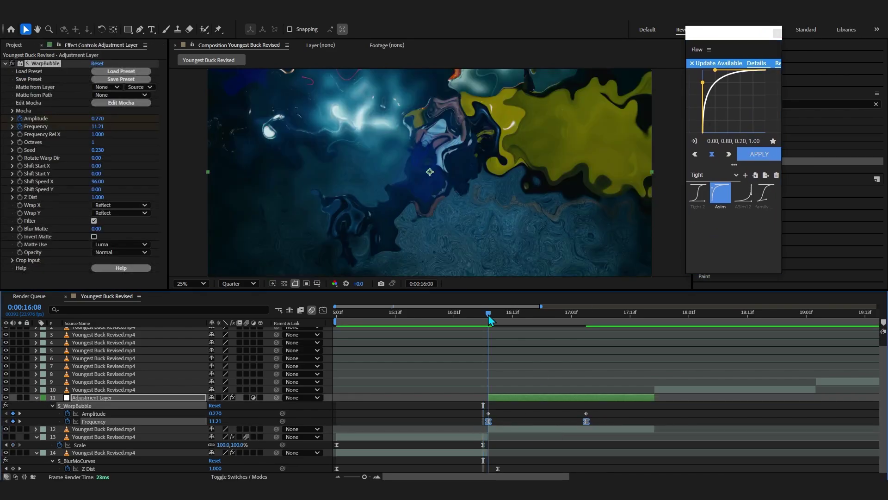
pyautogui.press('space')
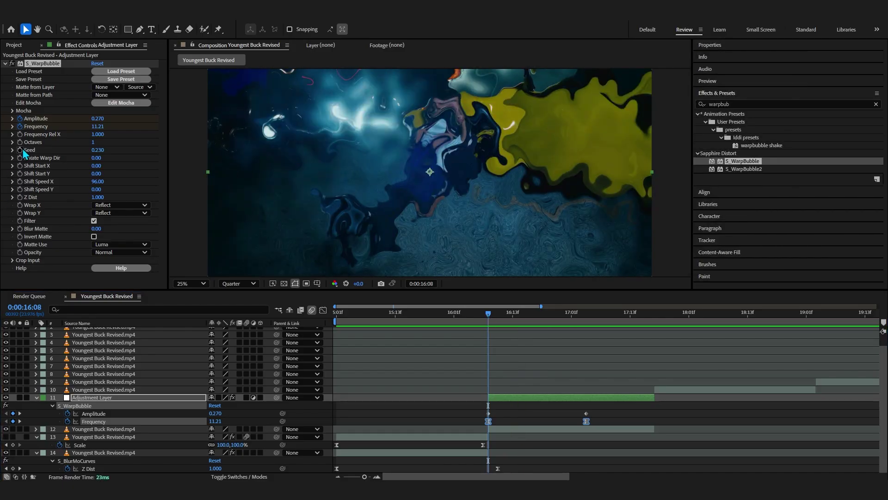
# Step: Add the expression time*50 to the S_WarpBubble Seed on the adjustment layer
pyautogui.keyDown('alt'); pyautogui.click(20, 150); pyautogui.keyUp('alt')
pyautogui.write('time')
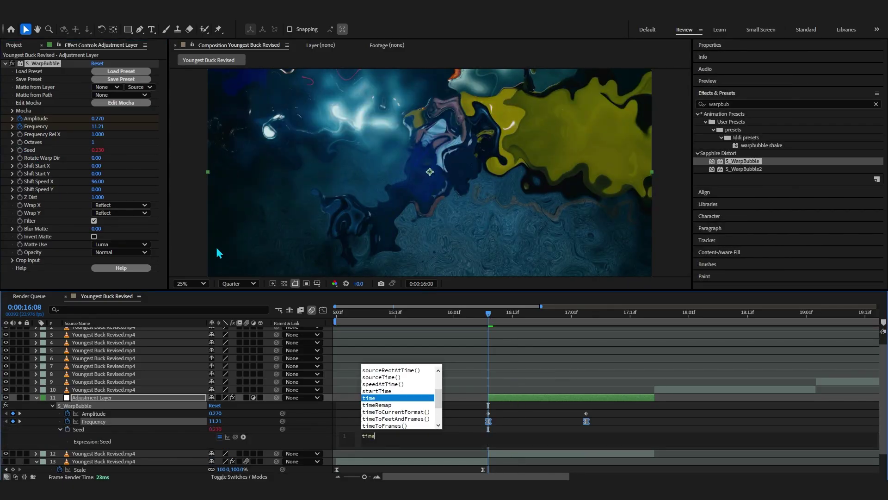
pyautogui.write('*50')
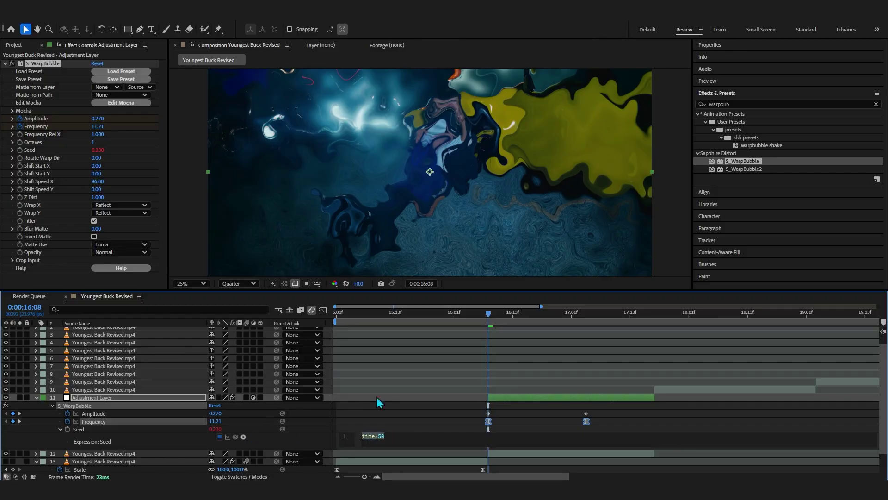
pyautogui.click(400, 382)
# Step: Play back and scrub the S_WarpBubble transition from just before the adjustment layer to check the animated distortion
pyautogui.press('space')
pyautogui.click(458, 315)
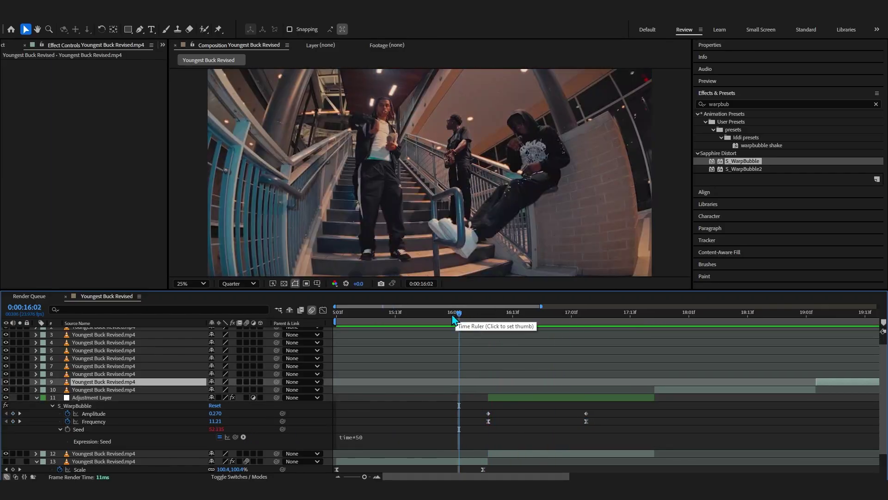
pyautogui.moveTo(453, 315); pyautogui.dragTo(470, 323)
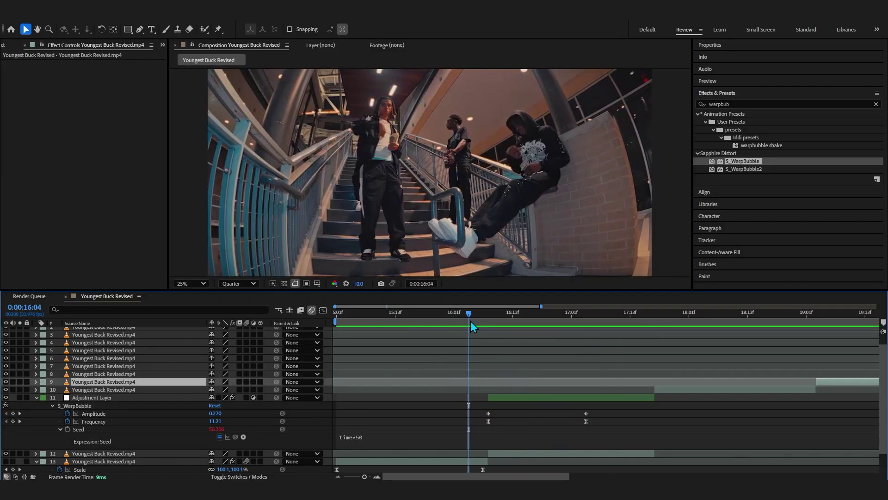
pyautogui.press('space')
pyautogui.scroll(-1, 426, 137)
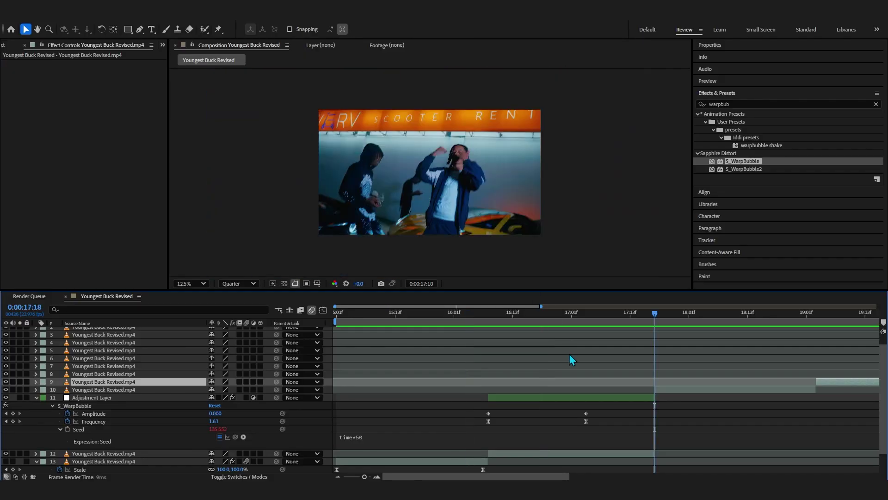
pyautogui.moveTo(484, 317); pyautogui.dragTo(522, 372)
pyautogui.press('.')
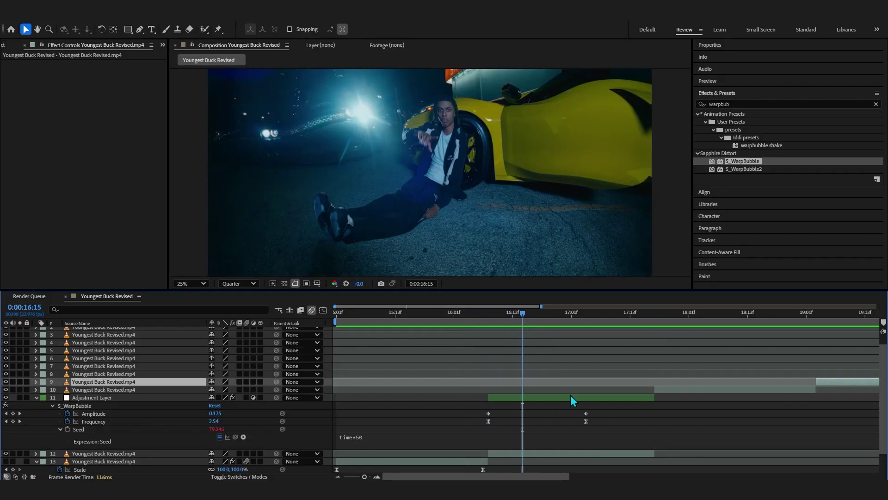
pyautogui.click(473, 323)
pyautogui.press('space')
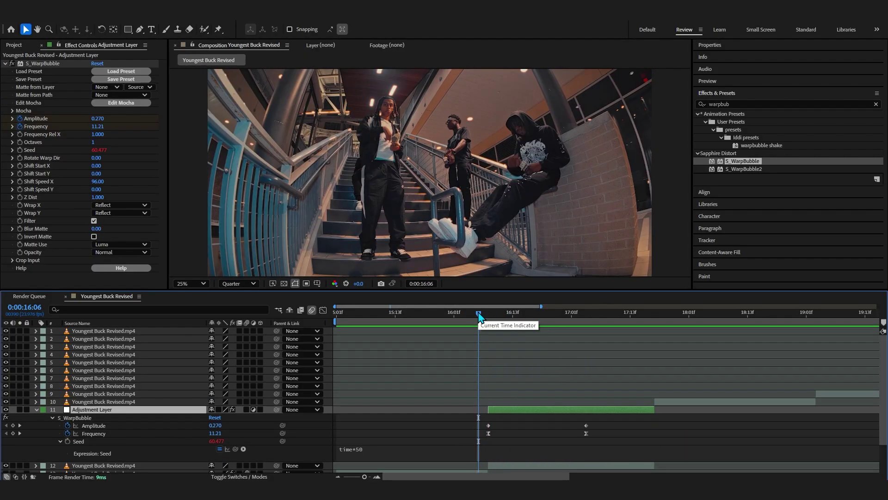
pyautogui.press('space')
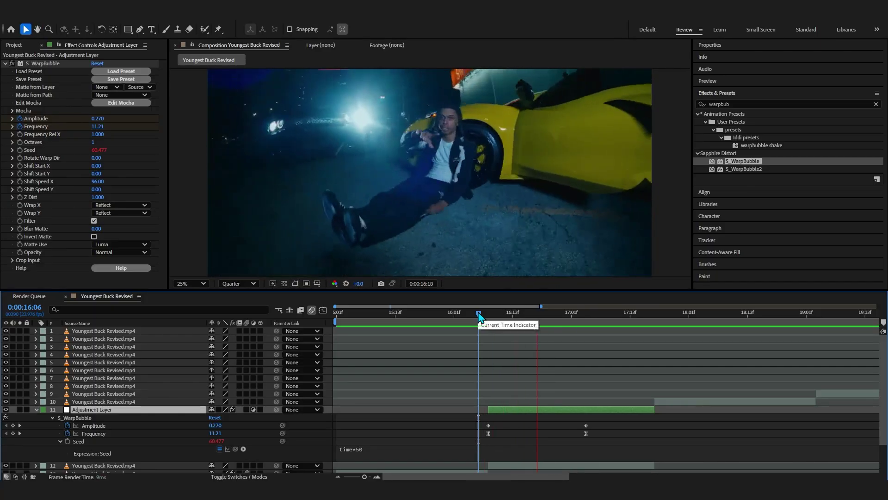
pyautogui.press('space')
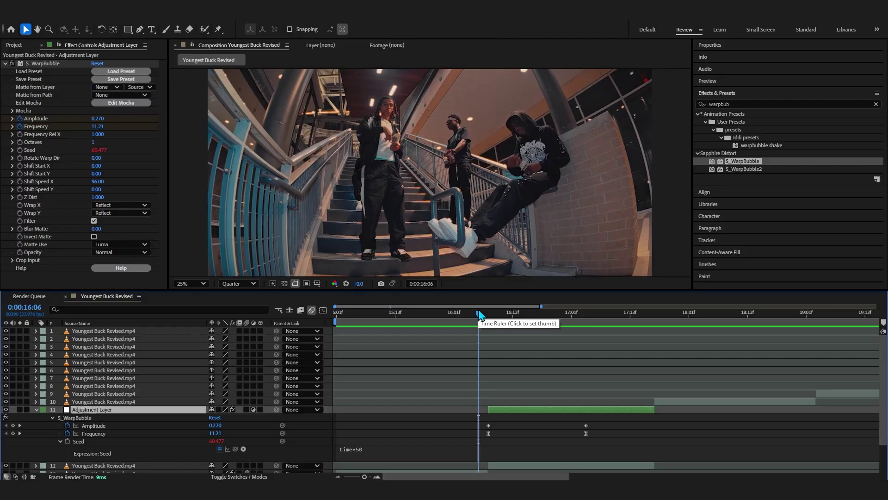
# Step: Return to 0:00:16:08 and delete the S_WarpBubble effect from the adjustment layer
pyautogui.click(70, 124)
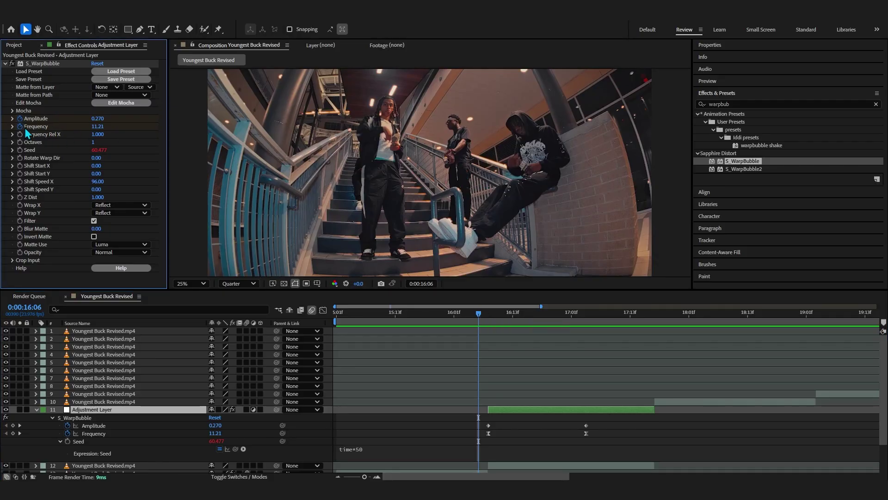
pyautogui.click(488, 313)
pyautogui.click(42, 63)
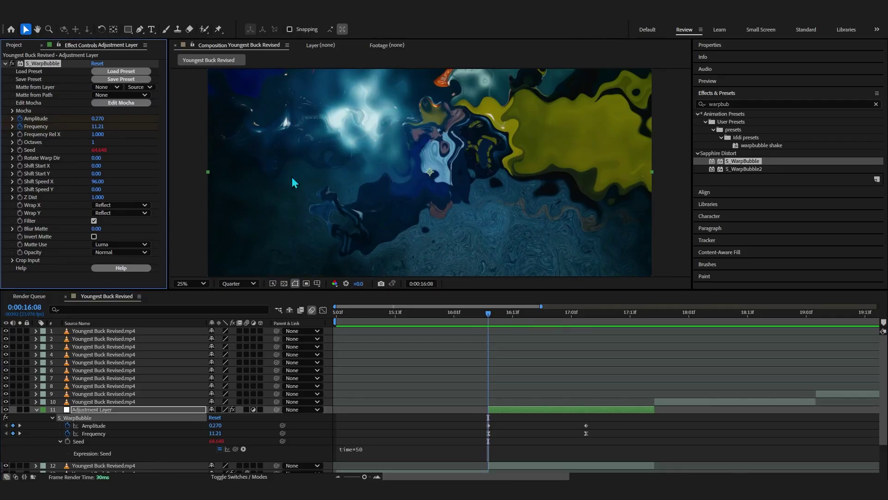
pyautogui.press('Delete')
# Step: Clear the effect search and expand the Essential Effects & Transition V1 and V2 folders in the user presets
pyautogui.click(875, 104)
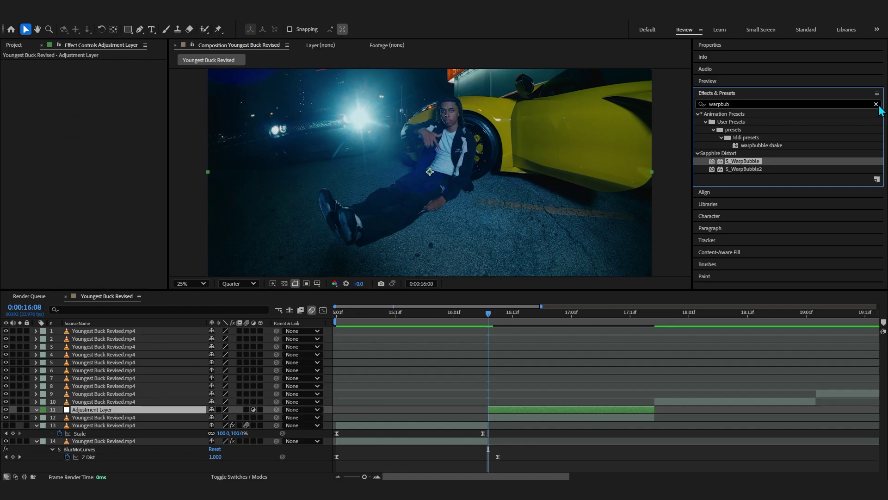
pyautogui.click(698, 114)
pyautogui.click(706, 129)
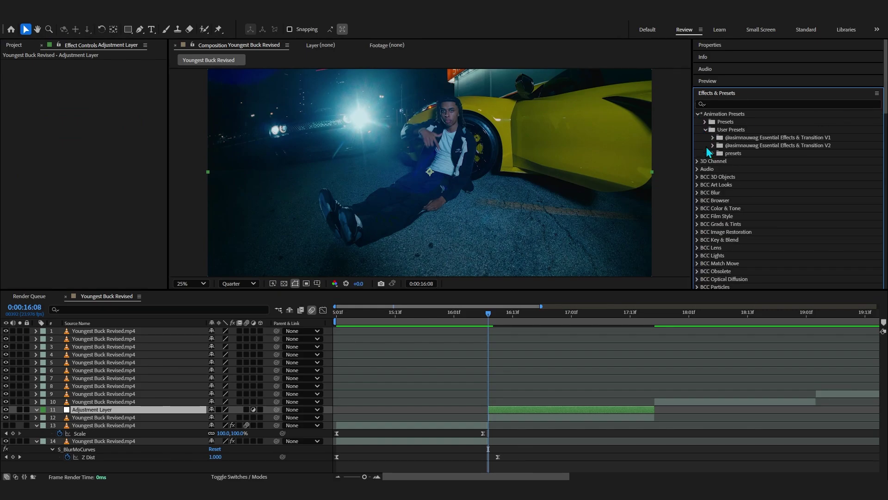
pyautogui.click(713, 145)
pyautogui.scroll(-2, 747, 176)
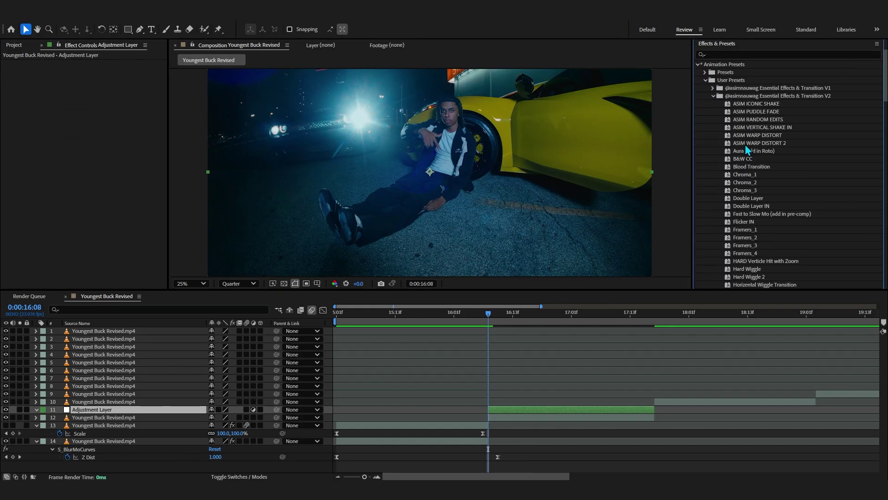
pyautogui.click(713, 88)
# Step: Try the ASIM BEST WIGGLE preset on the adjustment layer, play it back, and undo it
pyautogui.doubleClick(763, 104)
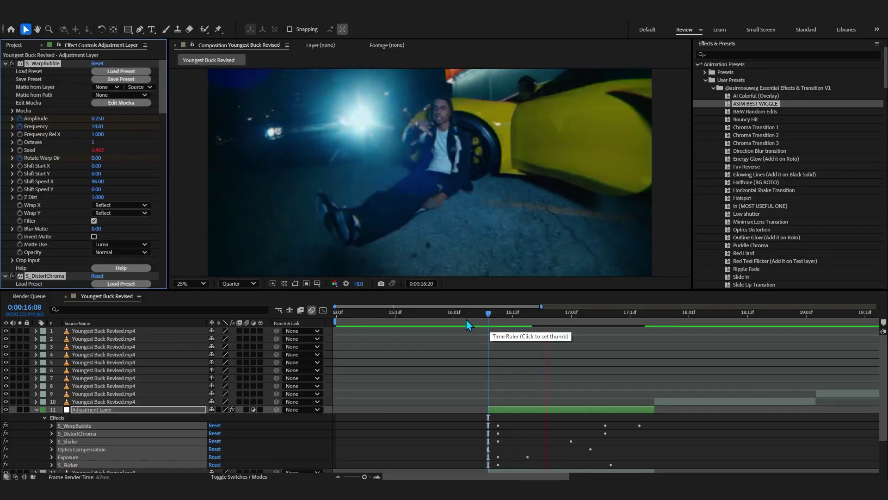
pyautogui.click(464, 320)
pyautogui.press('space')
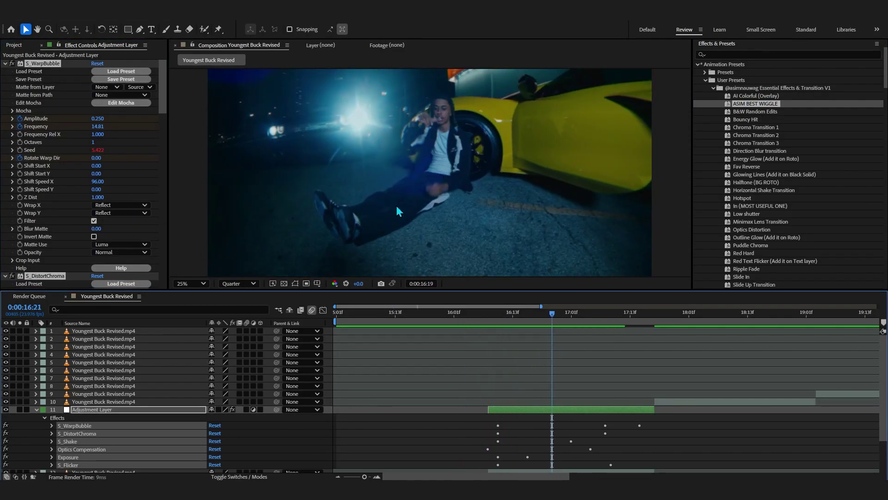
pyautogui.hotkey('ctrl', 'z')
# Step: Browse the user presets, preview ASIM BEST WIGGLE on the adjustment layer once more, and undo it again
pyautogui.scroll(-10, 772, 174)
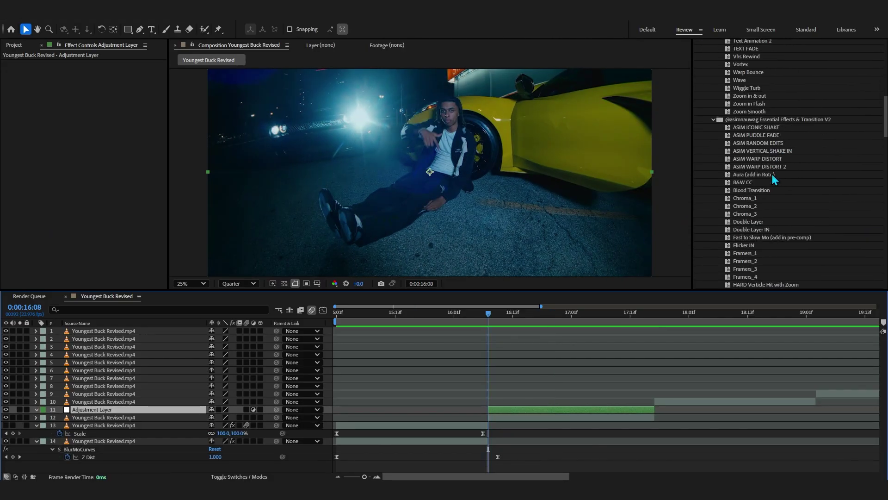
pyautogui.scroll(-3, 788, 112)
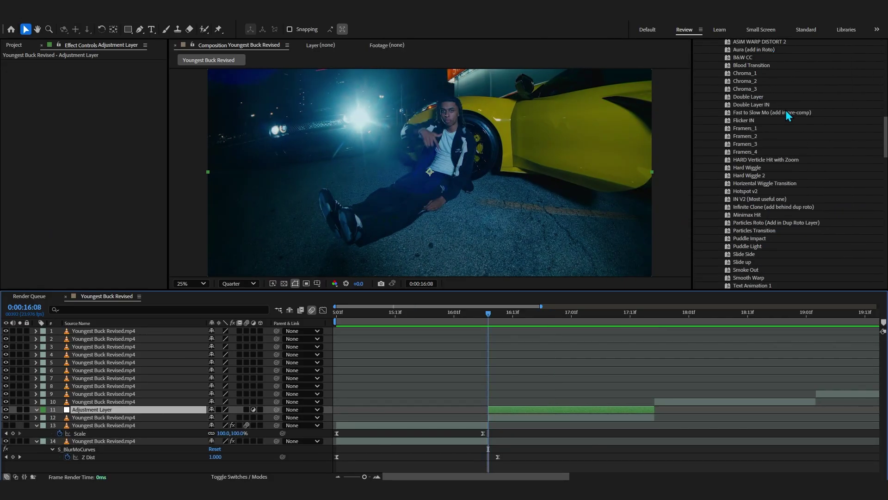
pyautogui.scroll(-2, 786, 111)
pyautogui.press('space')
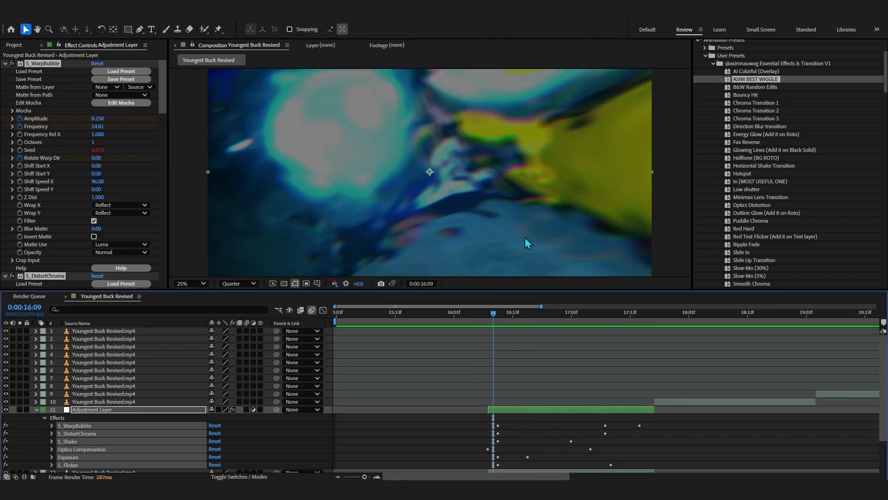
pyautogui.hotkey('ctrl', 'z')
# Step: Find the Hard Wiggle 2 preset in the V2 folder, try it on the adjustment layer, preview it and remove it
pyautogui.scroll(-14, 773, 157)
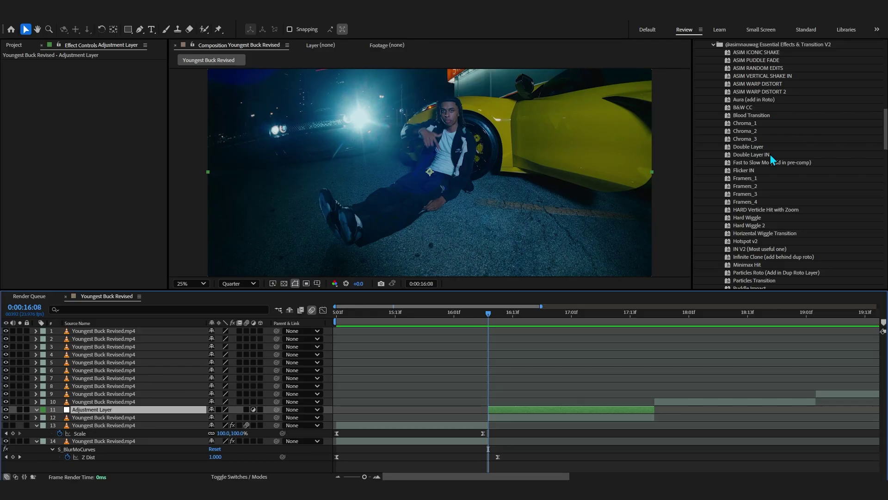
pyautogui.scroll(-2, 754, 146)
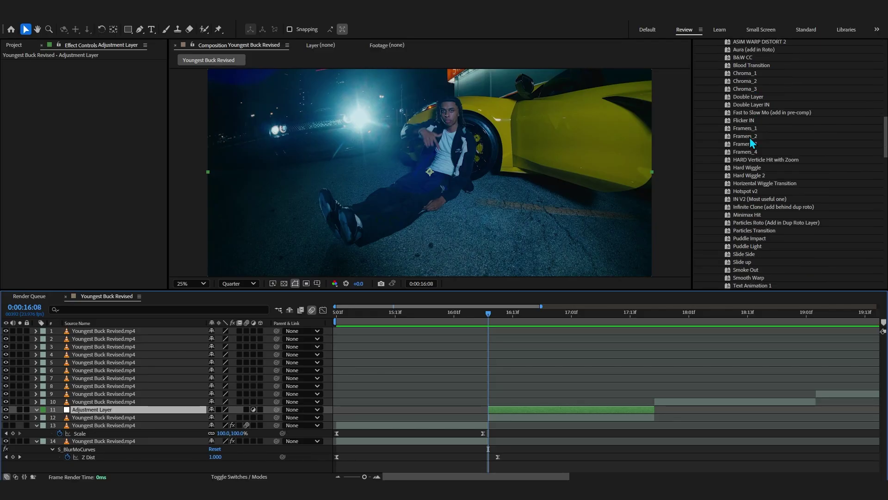
pyautogui.scroll(-2, 753, 143)
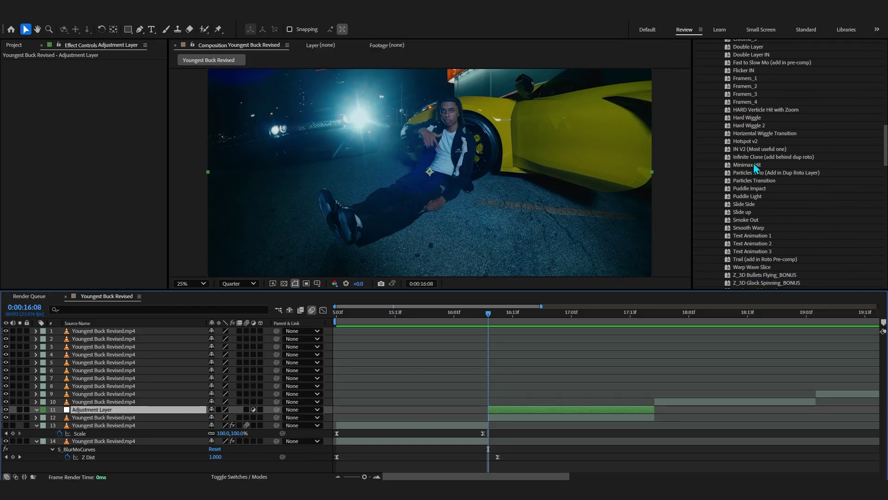
pyautogui.scroll(1, 753, 162)
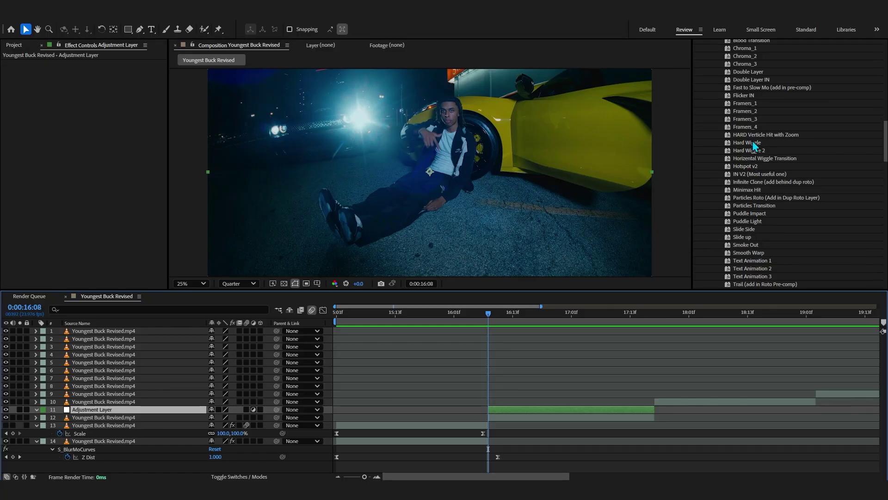
pyautogui.doubleClick(750, 150)
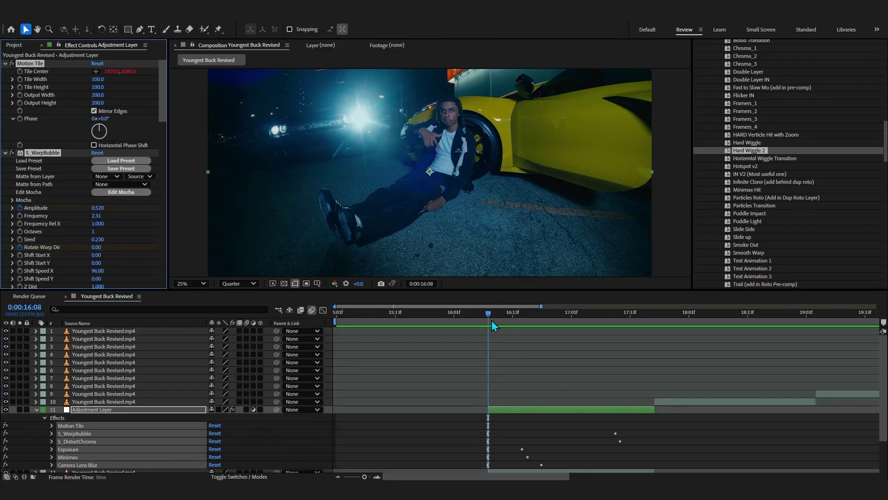
pyautogui.click(475, 324)
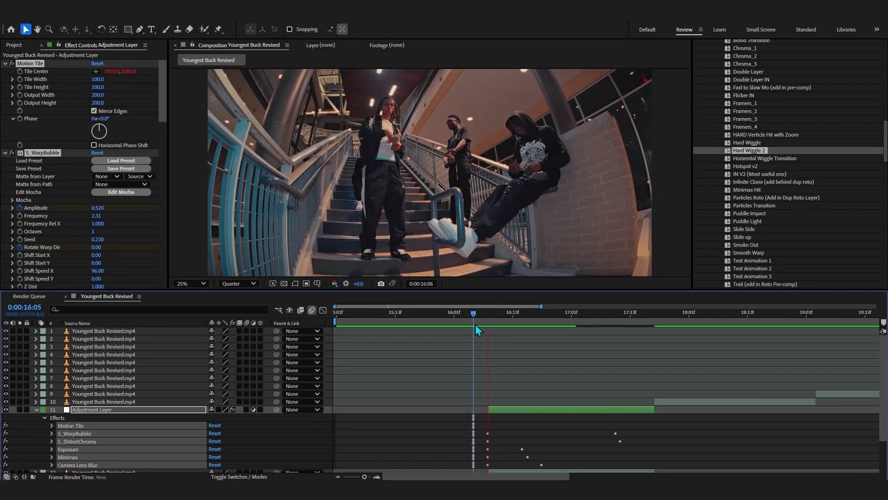
pyautogui.press('space')
pyautogui.click(484, 319)
# Step: Try the ASIM WARP DISTORT preset on the adjustment layer and preview it
pyautogui.doubleClick(745, 134)
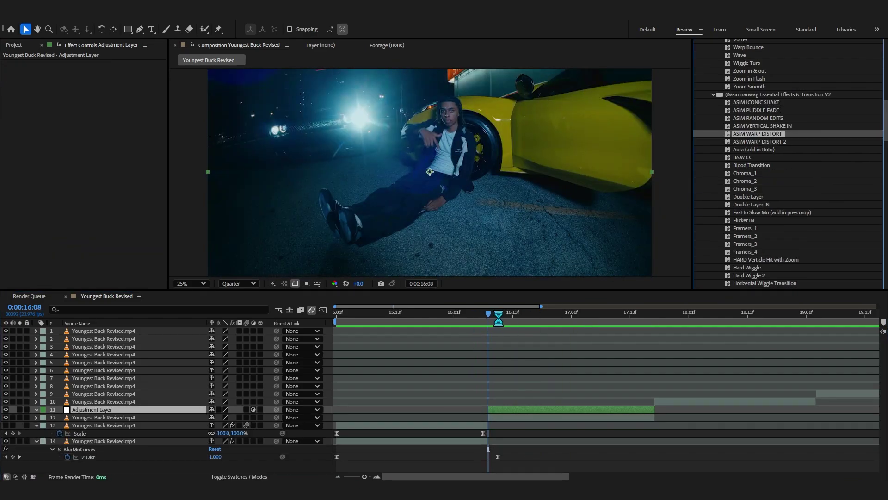
pyautogui.moveTo(490, 318); pyautogui.dragTo(550, 327)
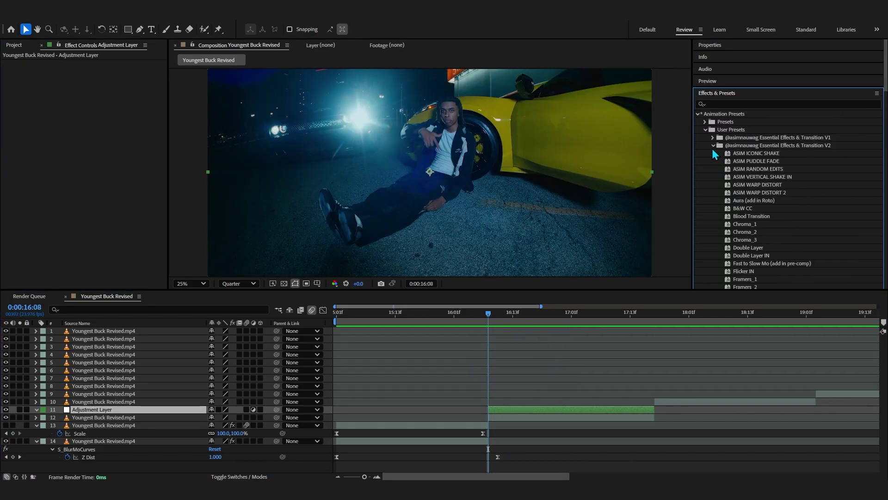
# Step: Collapse the Essential Effects & Transition V2 folder and the whole Animation Presets category
pyautogui.scroll(-4, 763, 139)
pyautogui.scroll(3, 763, 151)
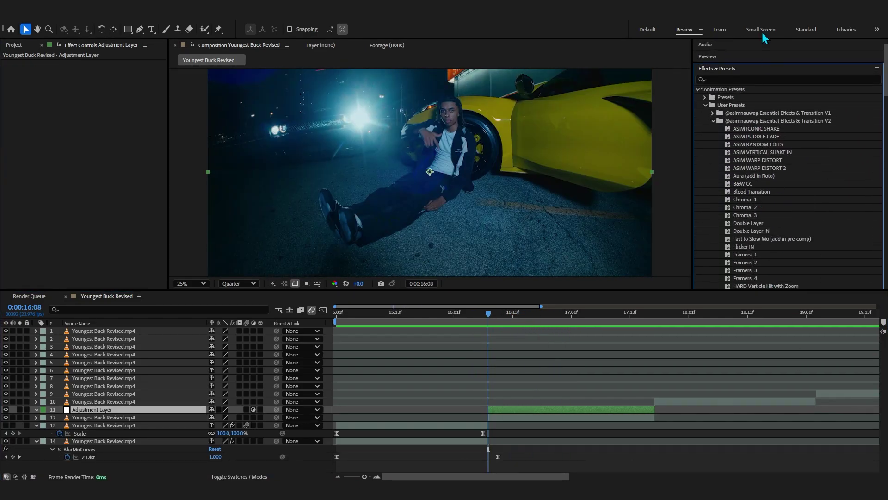
pyautogui.click(712, 120)
pyautogui.click(698, 90)
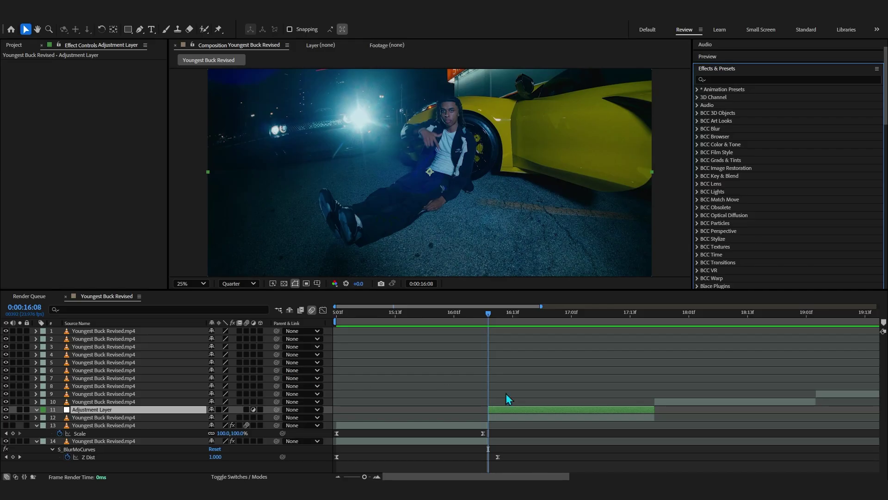
# Step: Apply the S_RandomEdits effect to the clip on layer 10
pyautogui.press('-')
pyautogui.press('-')
pyautogui.hotkey('ctrl', 'Up')
pyautogui.press('i')
pyautogui.hotkey('ctrl', 'space')
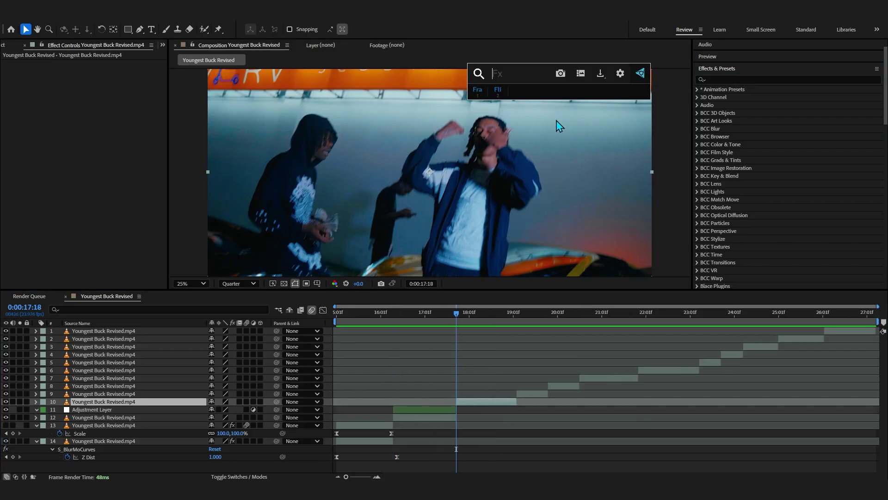
pyautogui.write('s_random')
pyautogui.press('Return')
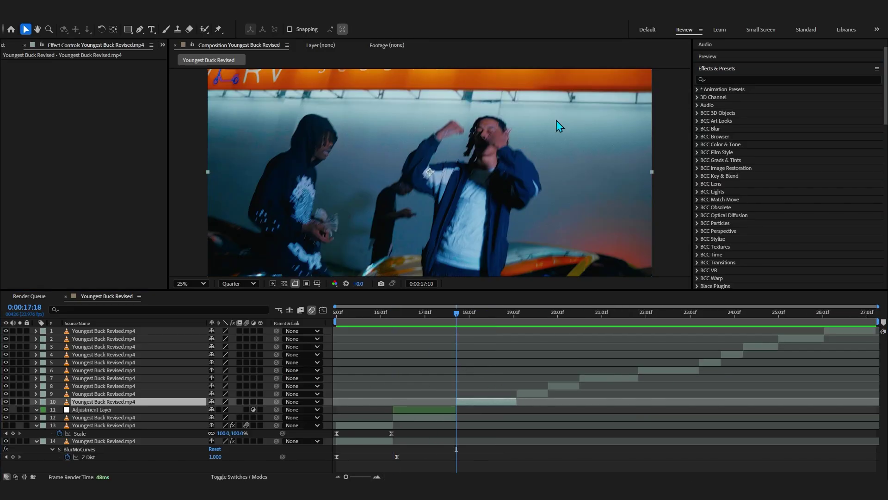
# Step: Preview the S_RandomEdits effect by playing the timeline from just before the layer 10 clip starts
pyautogui.scroll(1, 462, 387)
pyautogui.moveTo(451, 316); pyautogui.dragTo(398, 328)
pyautogui.press('space')
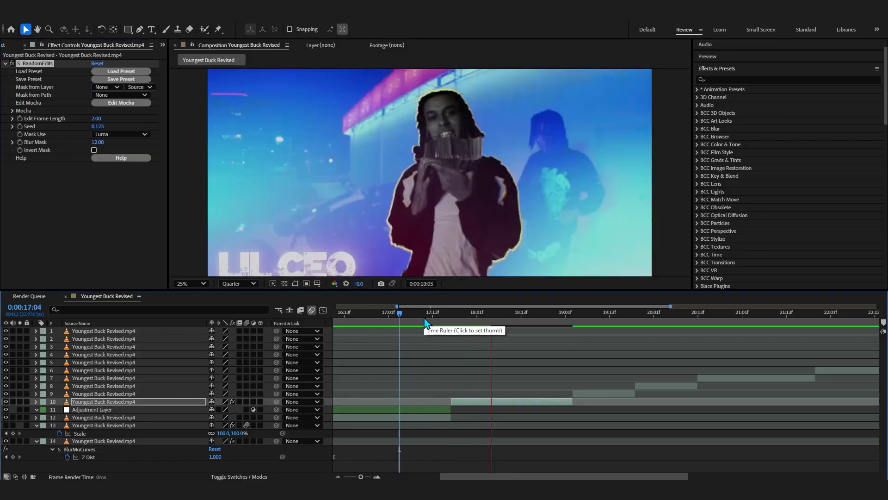
pyautogui.click(447, 313)
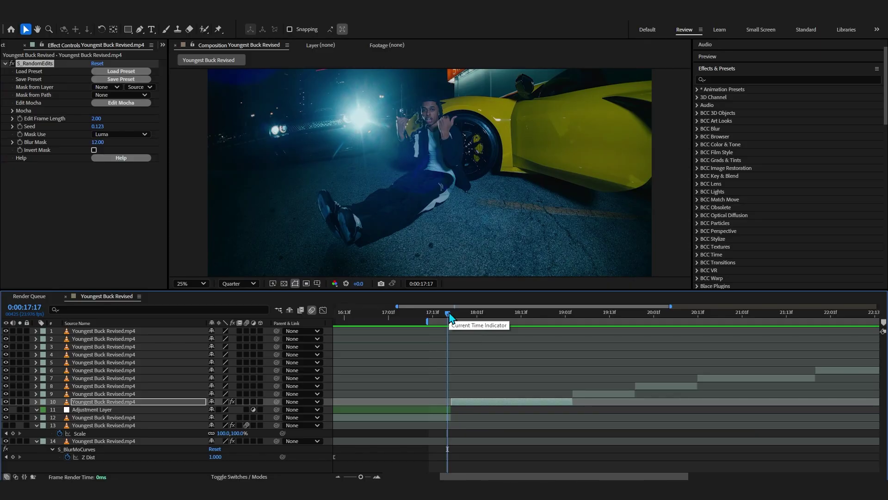
pyautogui.press('space')
pyautogui.press('space')
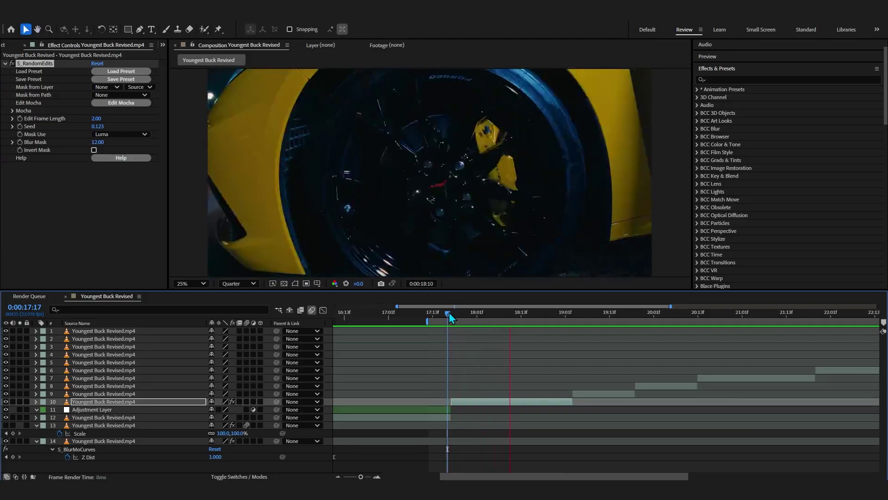
pyautogui.press('space')
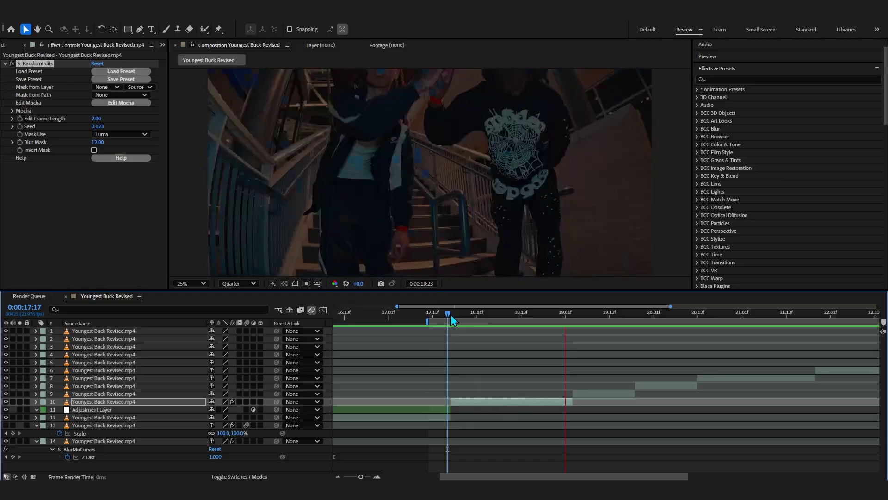
# Step: Add the RSMB motion blur effect to the layer 10 clip and preview the blurred random edits
pyautogui.click(450, 314)
pyautogui.hotkey('ctrl', 'space')
pyautogui.write('rsmb')
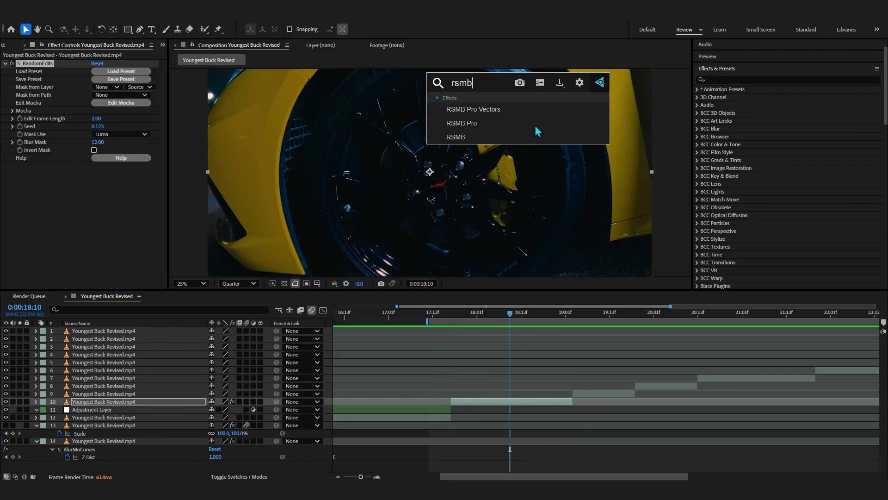
pyautogui.click(456, 137)
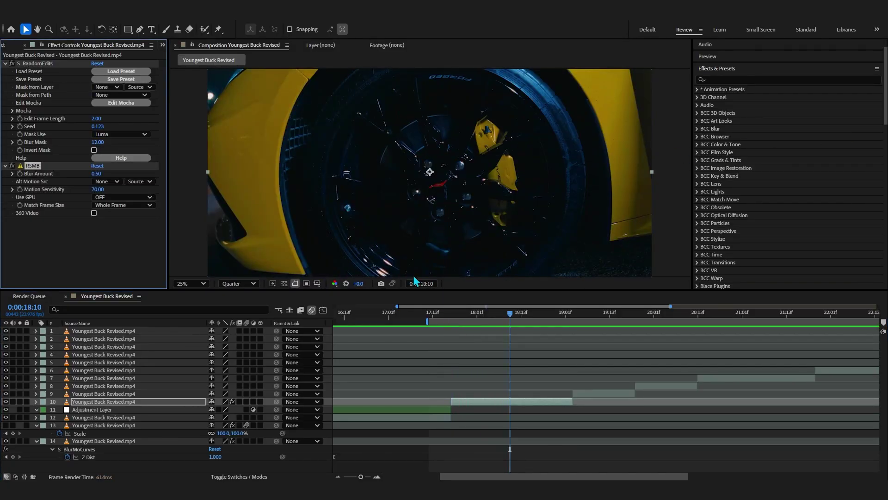
pyautogui.click(451, 315)
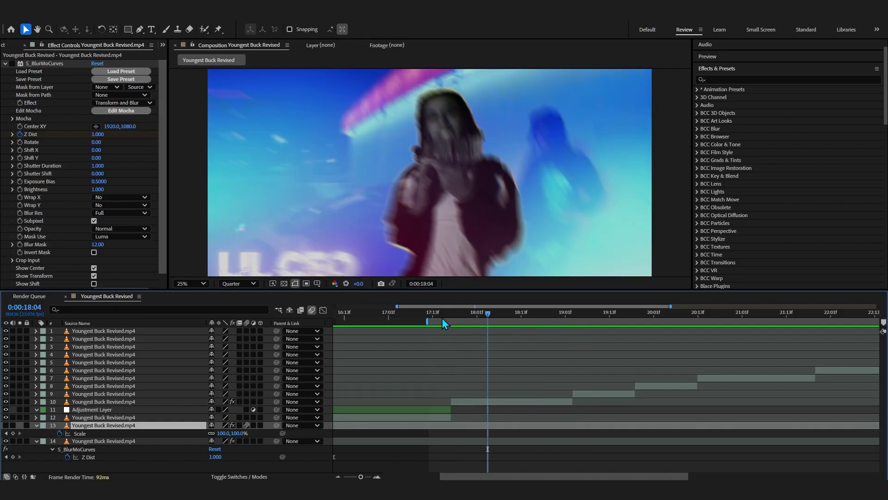
pyautogui.click(440, 318)
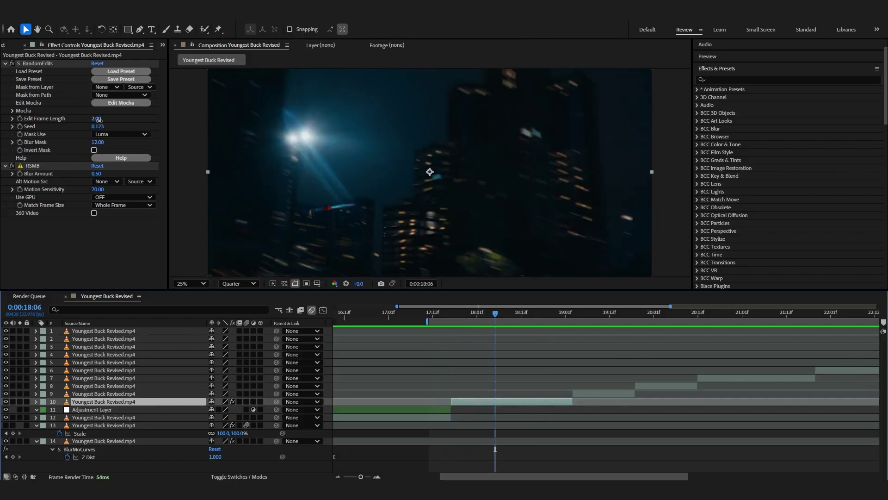
# Step: Set the Edit Frame Length of S_RandomEdits to 1 and preview the clip from its start
pyautogui.click(95, 118)
pyautogui.write('1')
pyautogui.press('Return')
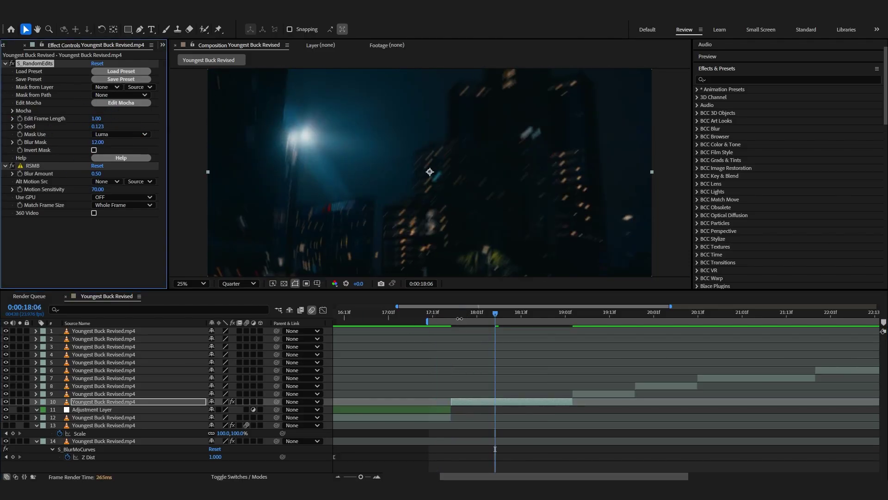
pyautogui.click(450, 315)
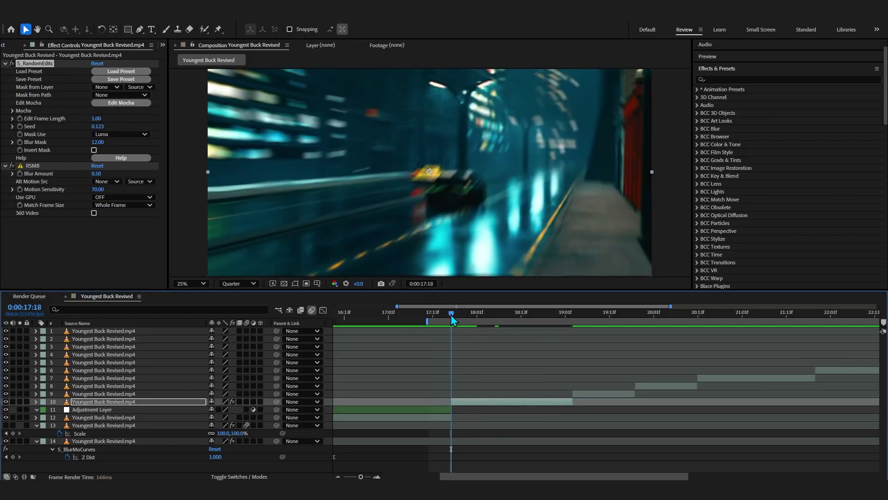
# Step: Remove S_RandomEdits and RSMB from the layer 10 clip and apply the S_JitterFrames effect instead
pyautogui.click(38, 101)
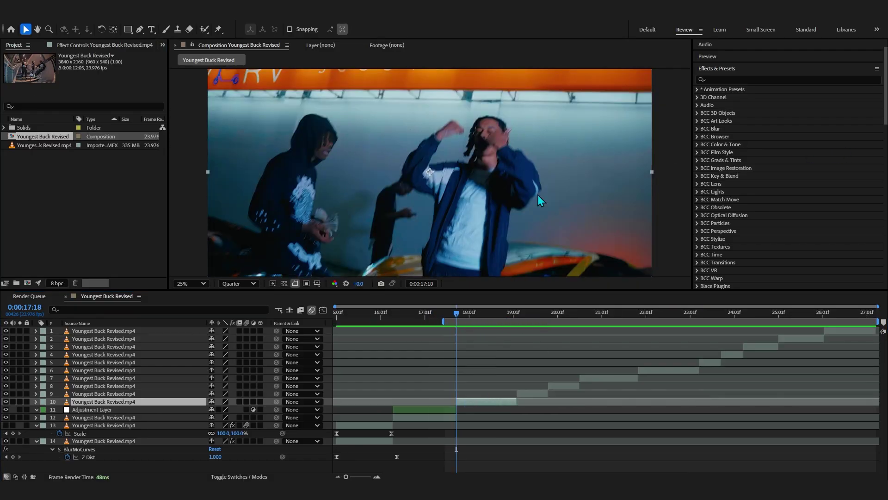
pyautogui.hotkey('ctrl', 'space')
pyautogui.write('s')
pyautogui.write('-')
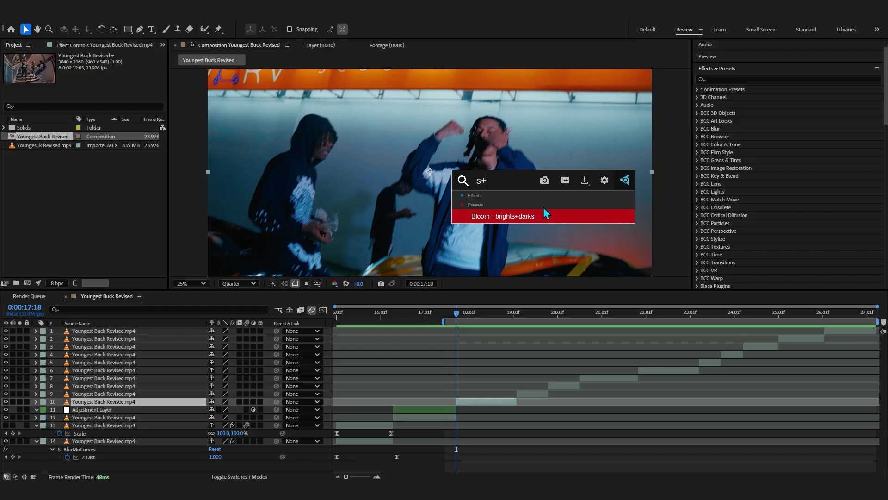
pyautogui.press('BackSpace')
pyautogui.write('_jp')
pyautogui.press('Return')
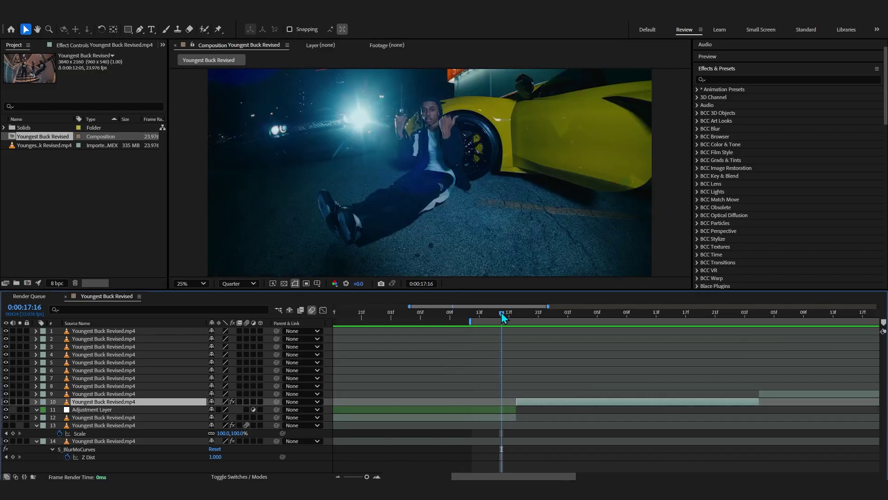
# Step: Preview the S_JitterFrames effect from just before the layer 10 clip and show the effect's settings
pyautogui.press('space')
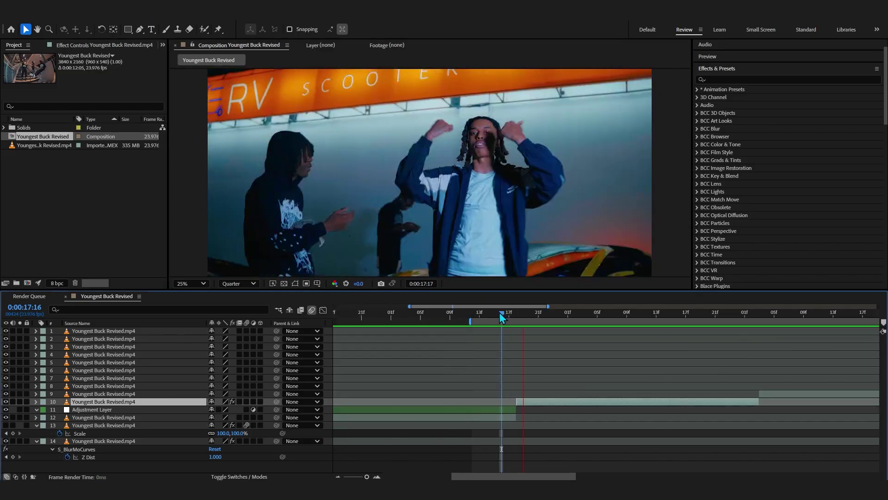
pyautogui.click(91, 48)
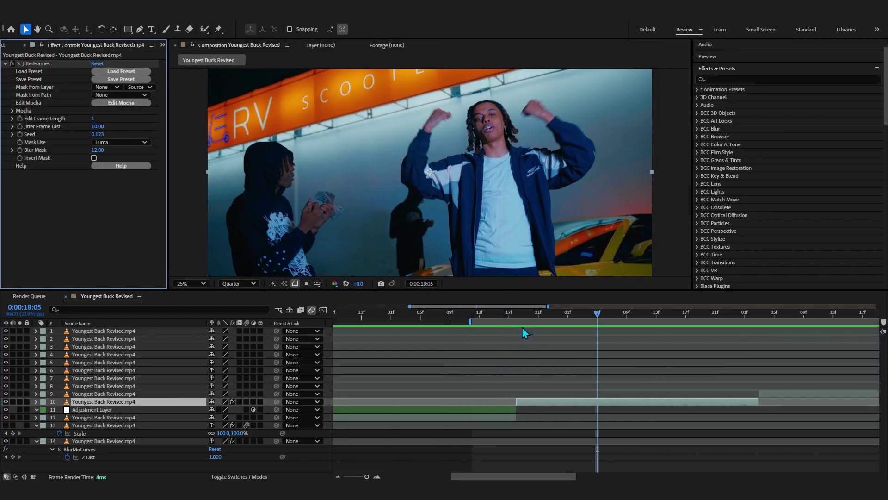
pyautogui.click(510, 316)
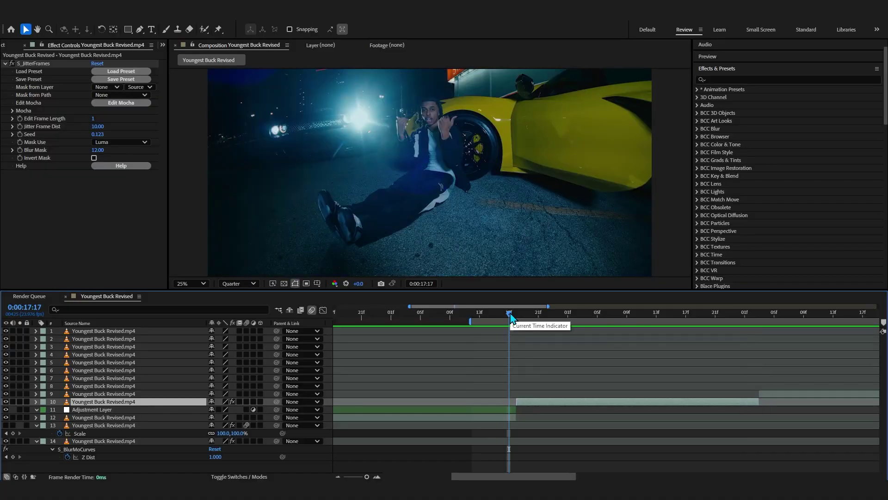
pyautogui.press('space')
pyautogui.press('space')
pyautogui.press('space')
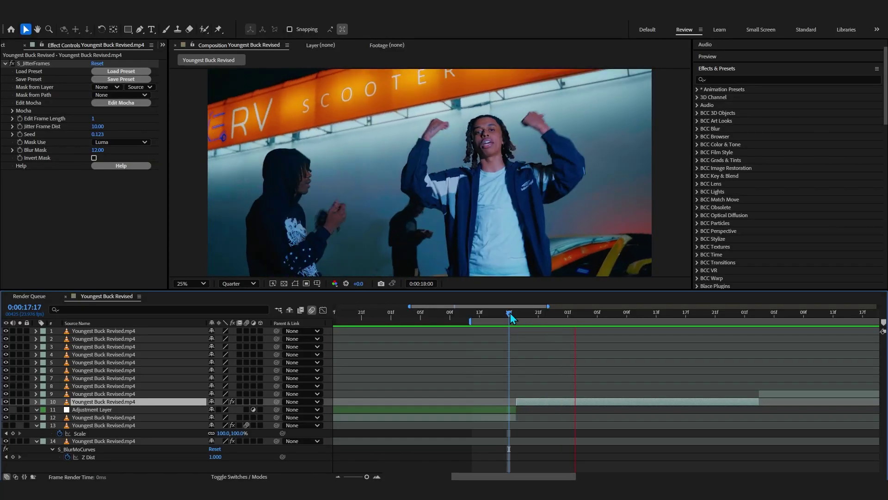
pyautogui.press('space')
# Step: Add the S_Flicker effect to the layer 10 clip, raise its Amplitude to about 4.73 and preview it
pyautogui.hotkey('ctrl', 'space')
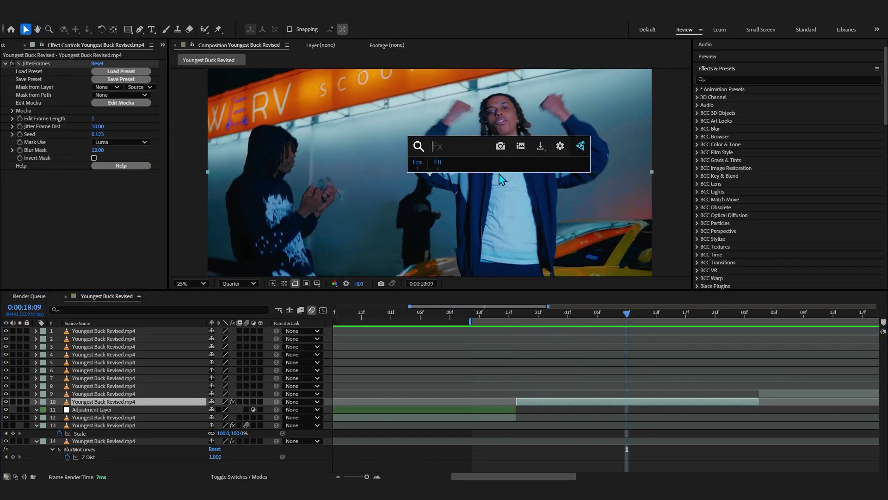
pyautogui.write('flicker')
pyautogui.press('Return')
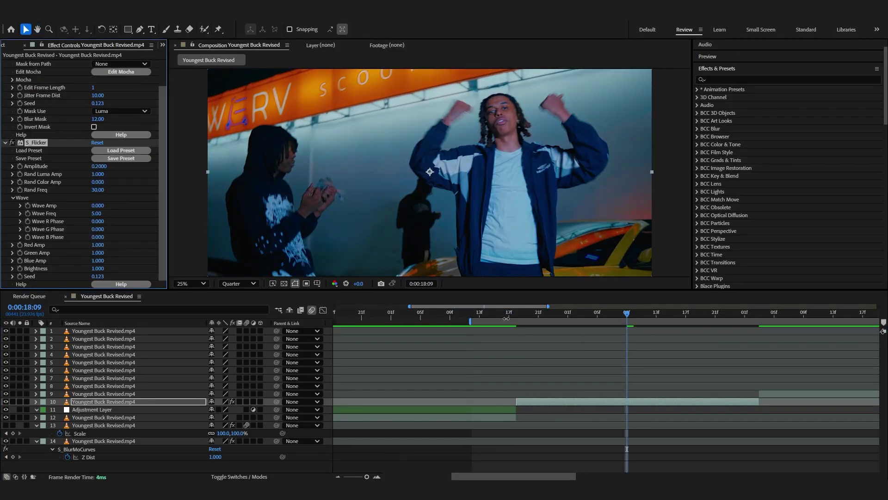
pyautogui.click(506, 319)
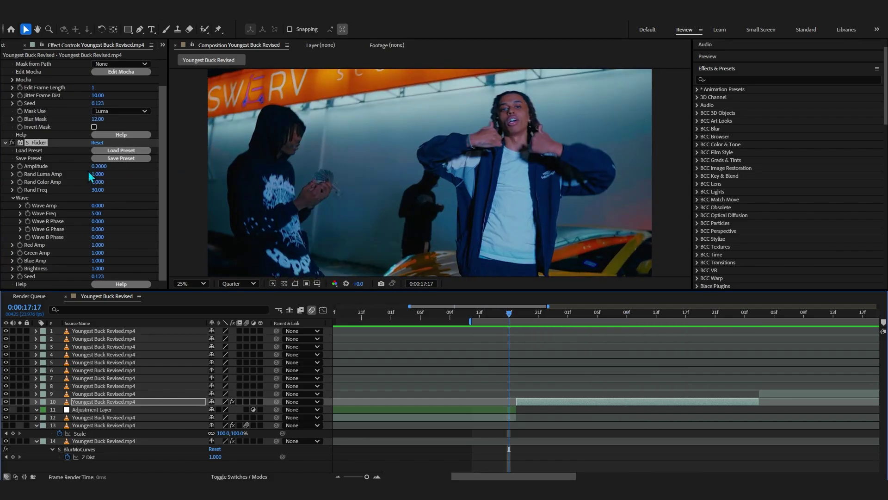
pyautogui.moveTo(94, 167); pyautogui.dragTo(159, 164)
pyautogui.press('space')
# Step: Split the layer 10 clip at 0:00:18:01, keep the effects only on its first part, and preview the cut
pyautogui.click(561, 319)
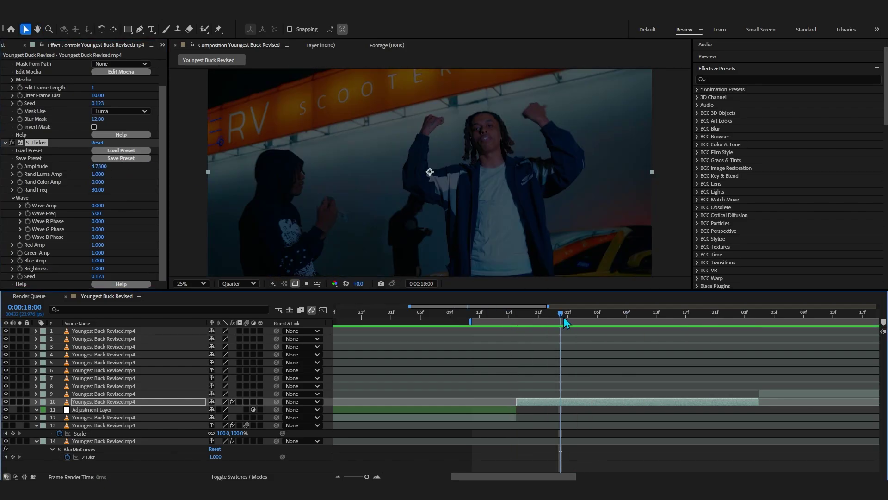
pyautogui.hotkey('ctrl', 'shift', 'd')
pyautogui.click(494, 319)
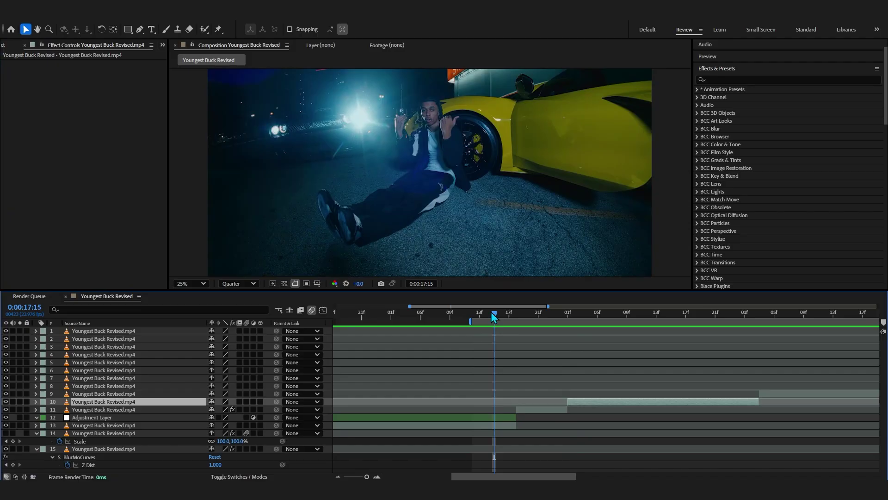
pyautogui.press('space')
pyautogui.press('space')
pyautogui.press('space')
pyautogui.press('space')
pyautogui.press('space')
# Step: Delete both S_JitterFrames and S_Flicker from the short first part of the split clip on layer 11
pyautogui.click(549, 410)
pyautogui.click(516, 316)
pyautogui.click(138, 110)
pyautogui.hotkey('ctrl', 'a')
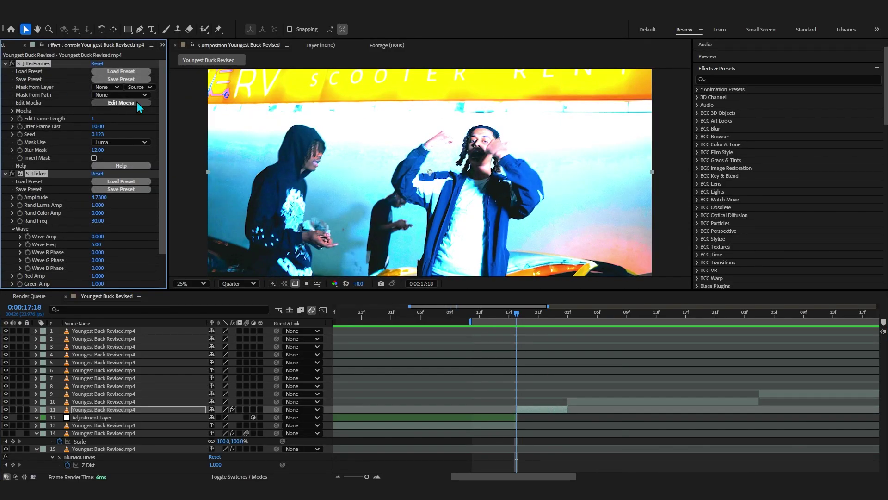
pyautogui.press('Delete')
# Step: Apply the S_Flicker effect to the second part of the split clip on layer 10 and preview it
pyautogui.click(611, 402)
pyautogui.press('i')
pyautogui.hotkey('ctrl', 'space')
pyautogui.write('s')
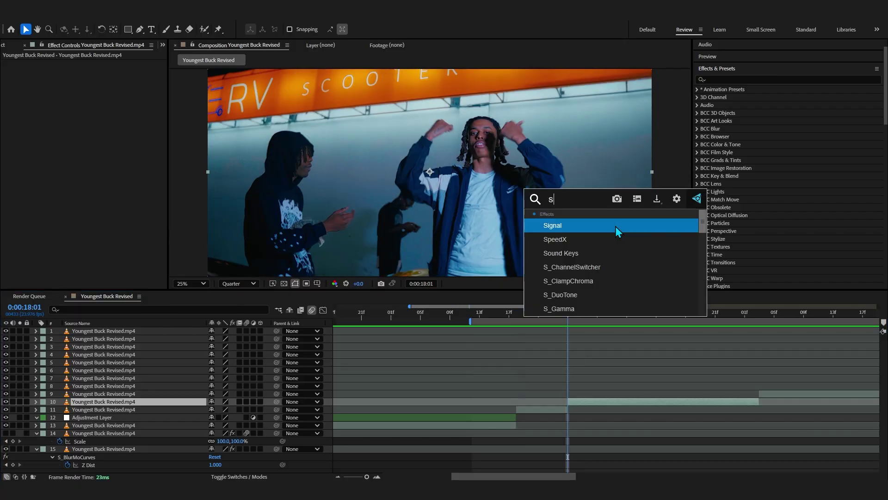
pyautogui.write('_lfik')
pyautogui.press('BackSpace')
pyautogui.press('BackSpace')
pyautogui.press('BackSpace')
pyautogui.press('BackSpace')
pyautogui.write('flicke')
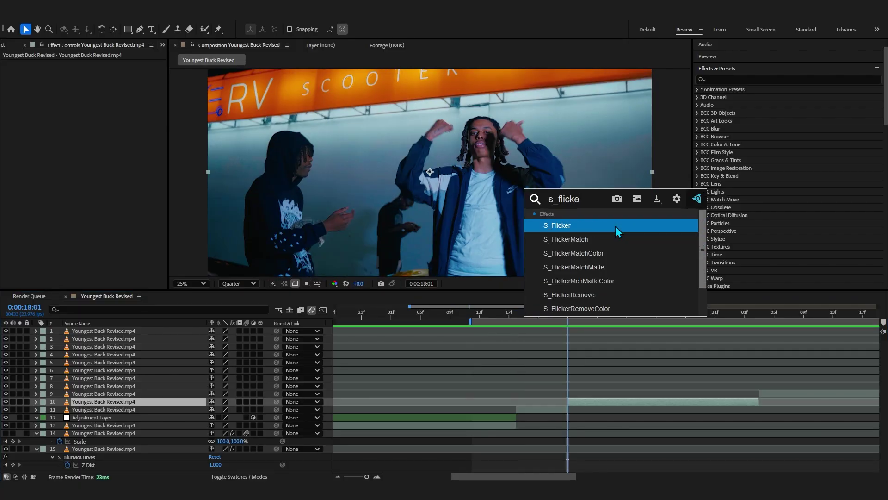
pyautogui.click(615, 226)
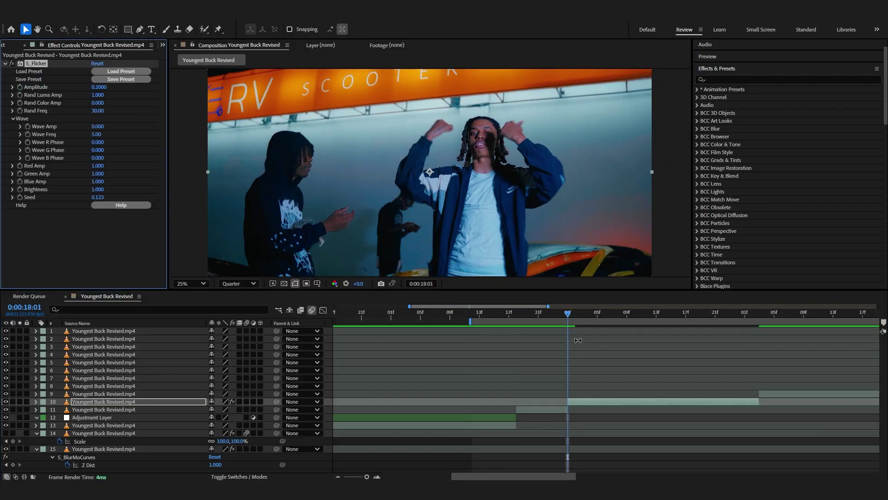
pyautogui.press('space')
pyautogui.press('space')
# Step: Keyframe the S_Flicker Amplitude from about 8.36 at 0:00:18:01 down to 0 at 0:00:18:13, and preview the fading flicker
pyautogui.moveTo(219, 93); pyautogui.dragTo(191, 109)
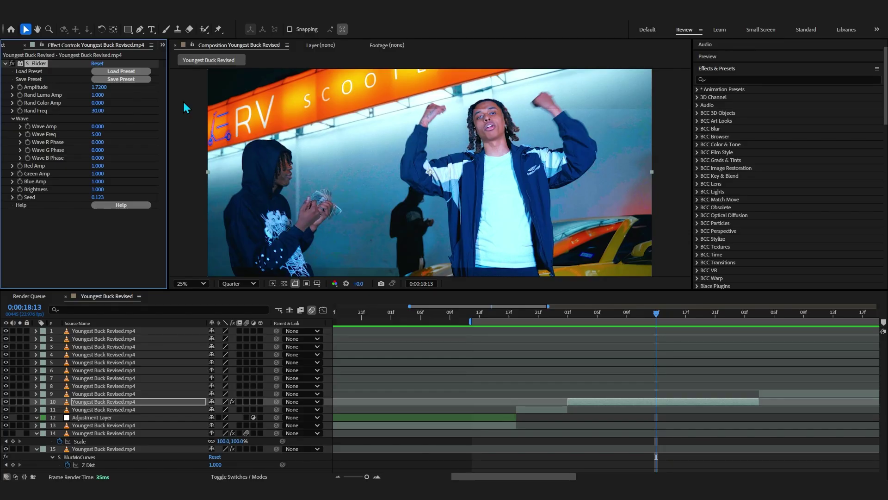
pyautogui.moveTo(101, 87); pyautogui.dragTo(22, 88)
pyautogui.click(19, 87)
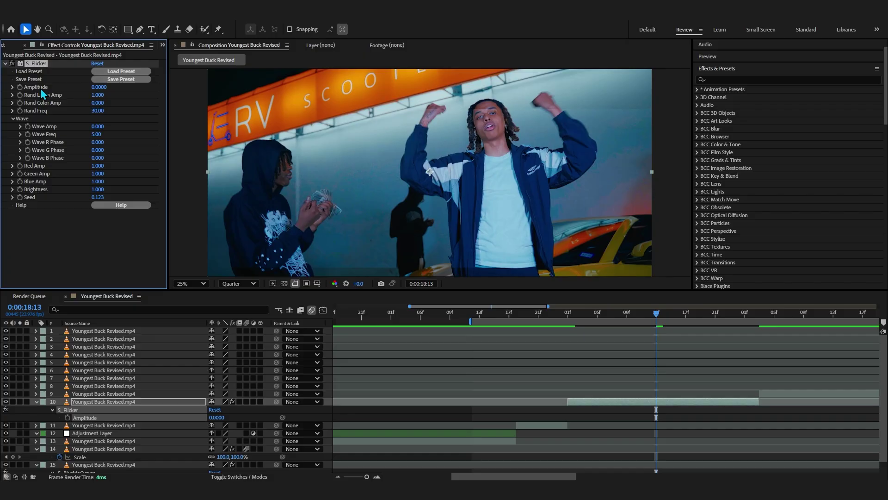
pyautogui.click(568, 314)
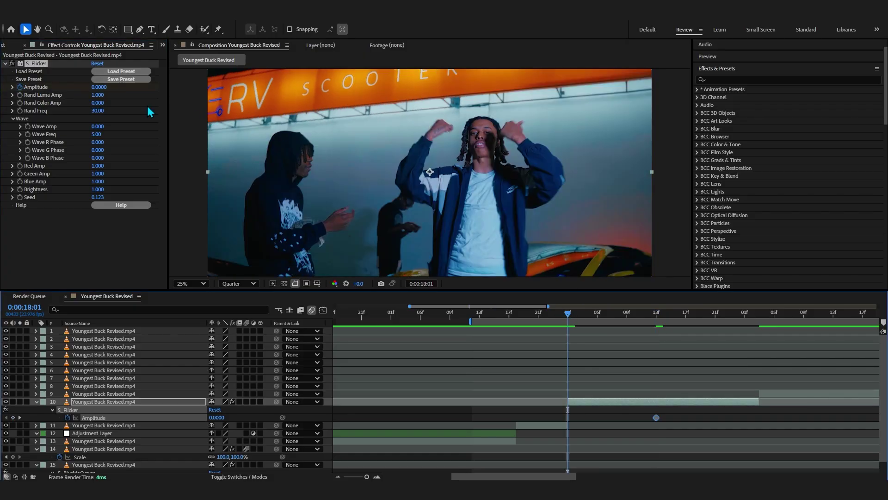
pyautogui.moveTo(102, 88); pyautogui.dragTo(487, 88)
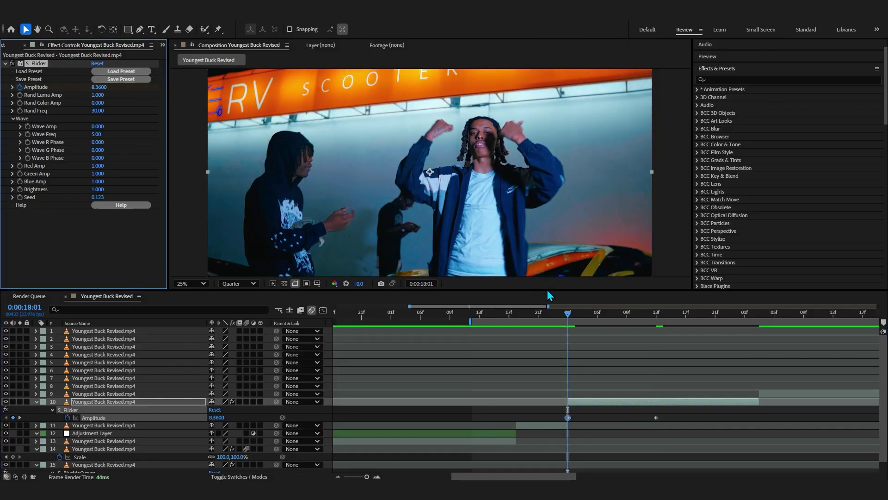
pyautogui.press('space')
pyautogui.click(546, 315)
pyautogui.press('space')
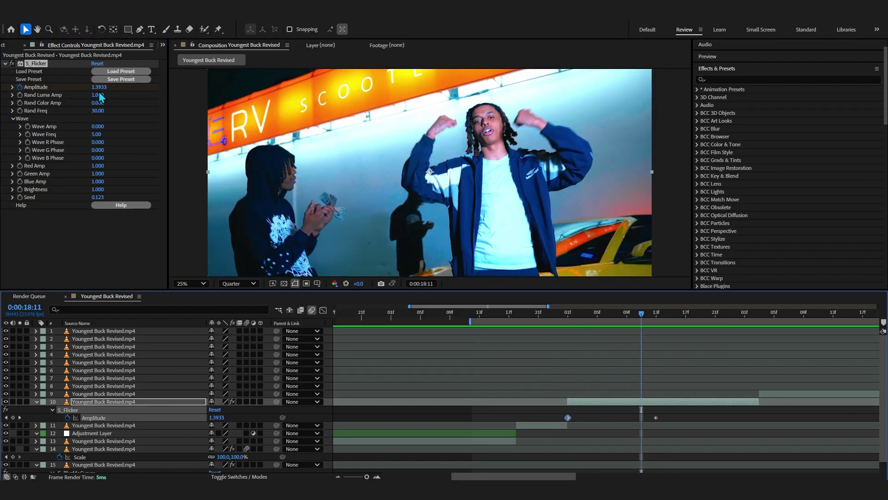
# Step: Delete the keyframed S_Flicker effect from the layer 10 clip
pyautogui.hotkey('ctrl', 'z')
pyautogui.click(641, 419)
pyautogui.click(641, 402)
pyautogui.click(130, 145)
pyautogui.press('Delete')
# Step: Add an adjustment layer directly above the layer 9 clip, spanning it from 0:00:19:03
pyautogui.scroll(-2, 595, 392)
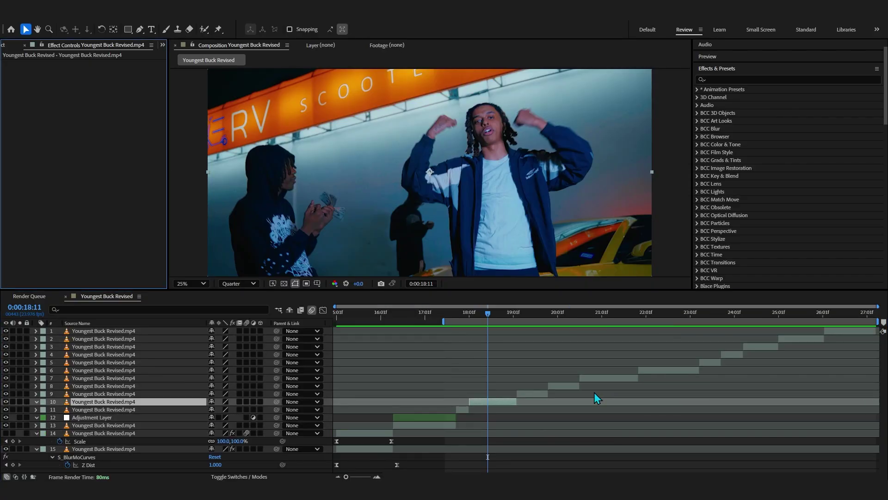
pyautogui.scroll(2, 542, 391)
pyautogui.click(524, 393)
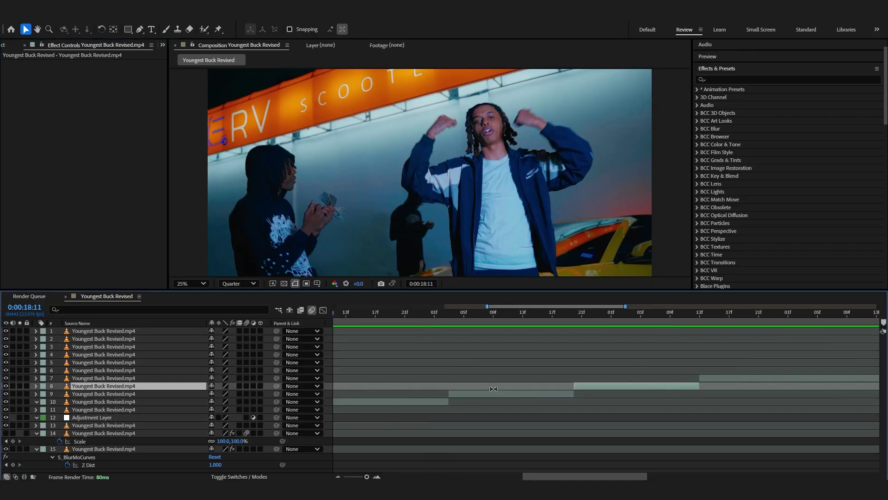
pyautogui.click(448, 317)
pyautogui.hotkey('ctrl', 'alt', 'y')
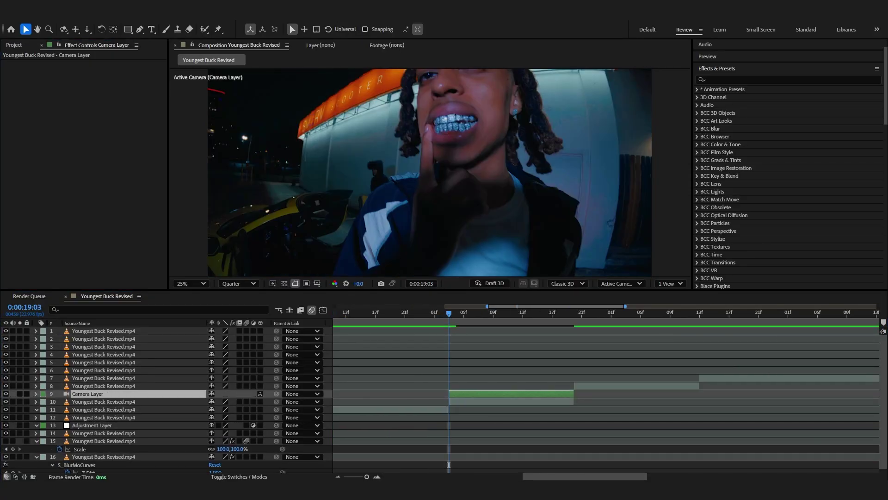
pyautogui.scroll(-2, 591, 429)
pyautogui.scroll(2, 555, 407)
# Step: Apply S_StretchFrameEdges to the new adjustment layer and extend the layer's start back to 0:00:18:12 over the previous clip
pyautogui.hotkey('ctrl', 'space')
pyautogui.write('stret')
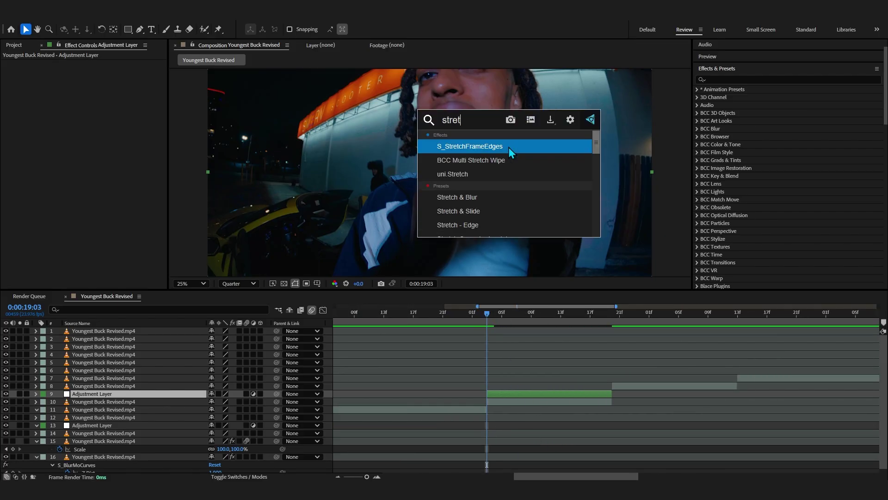
pyautogui.click(509, 147)
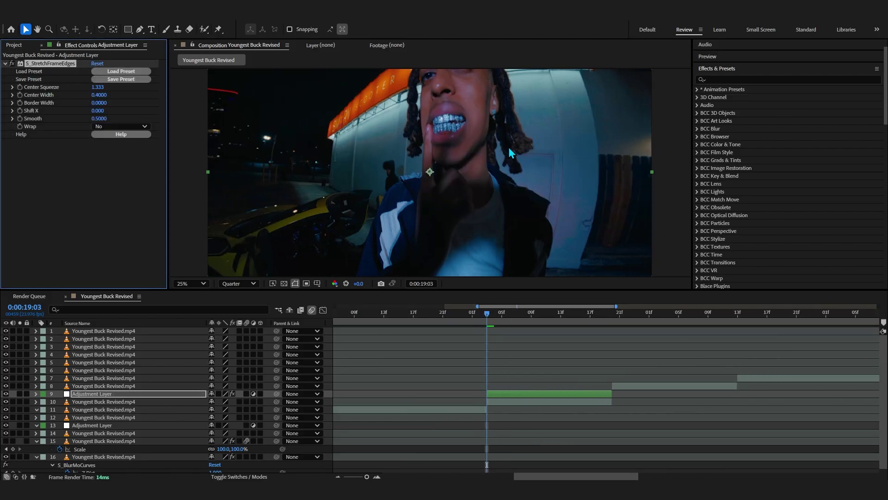
pyautogui.moveTo(484, 398); pyautogui.dragTo(376, 398)
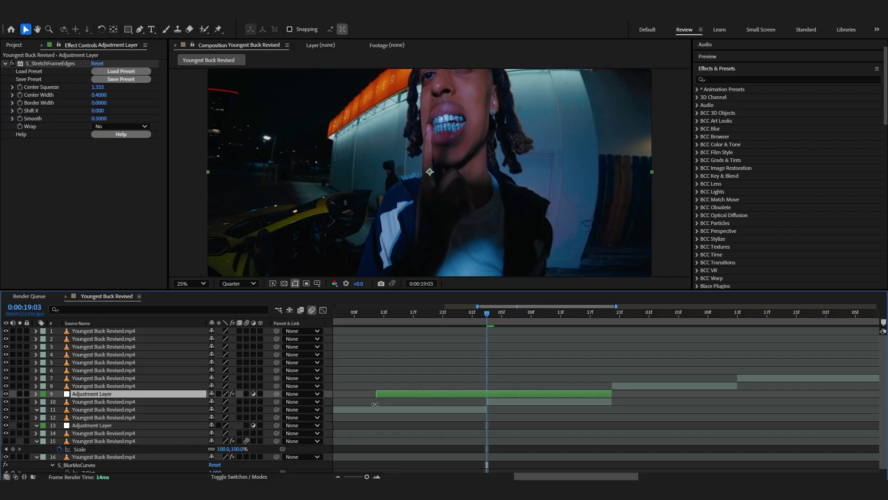
# Step: Test a low Center Squeeze value on both sides of the cut at 0:00:19:03, and set it to 1
pyautogui.hotkey('shift', 'pageup')
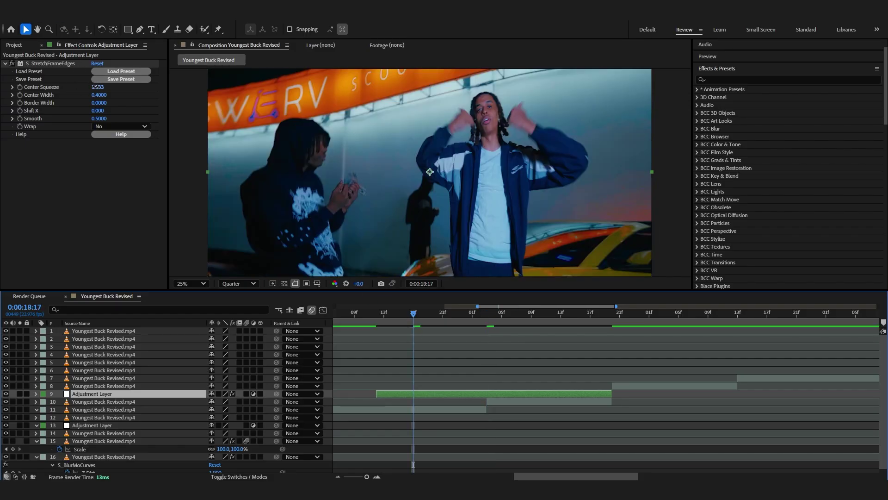
pyautogui.moveTo(95, 87); pyautogui.dragTo(100, 111)
pyautogui.moveTo(405, 318); pyautogui.dragTo(487, 319)
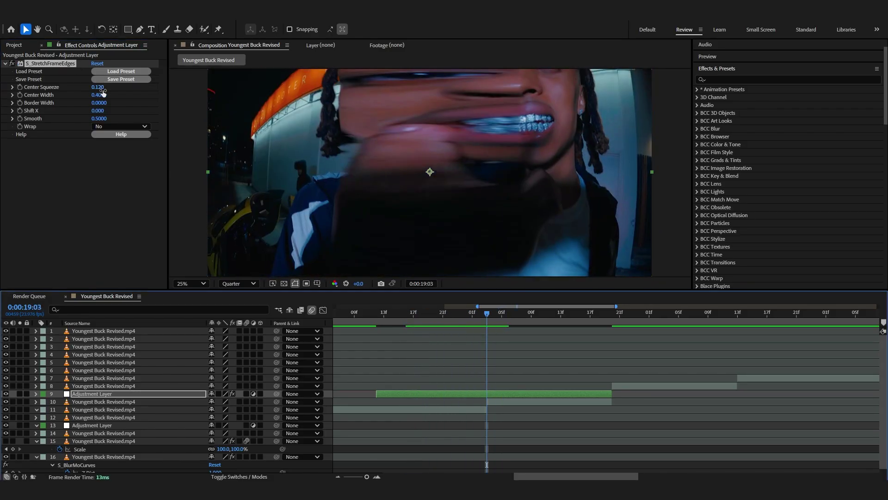
pyautogui.moveTo(102, 88)
pyautogui.mouseDown()
pyautogui.moveTo(62, 96)
pyautogui.moveTo(113, 92)
pyautogui.mouseUp()
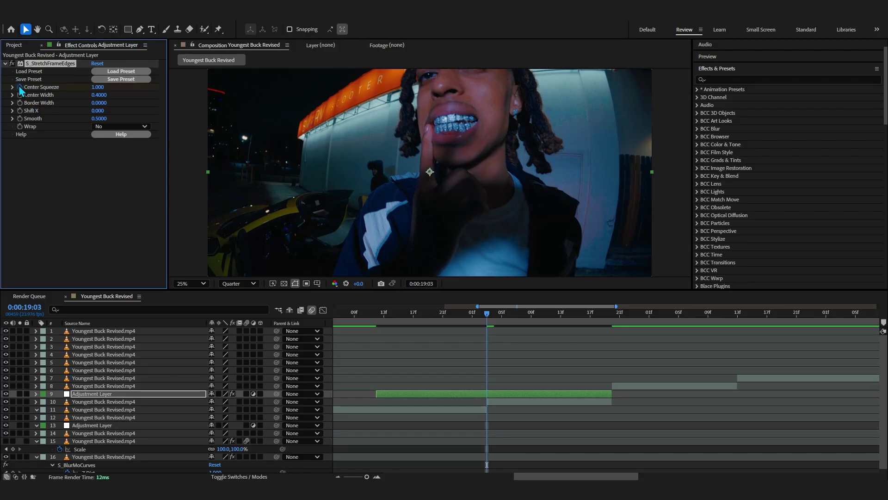
# Step: Keyframe Center Squeeze from 1 at 0:00:18:20 to 0.3 at 0:00:19:03 and back to 1 at 0:00:19:15
pyautogui.click(19, 87)
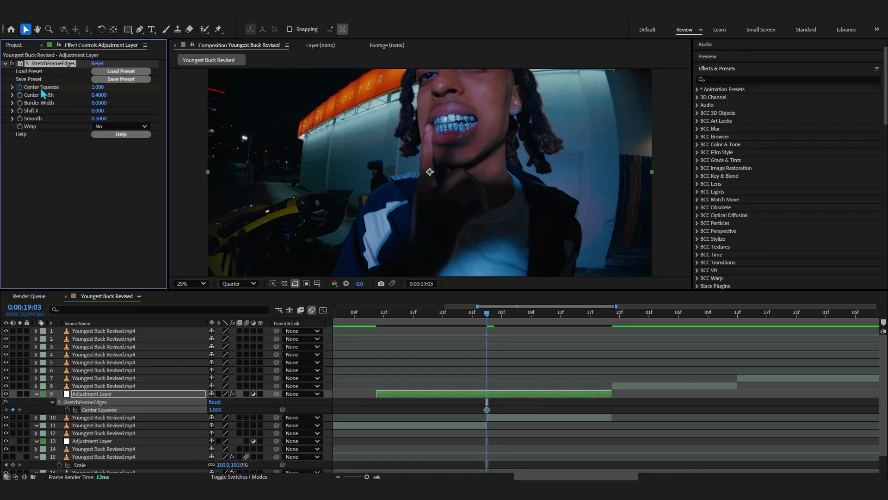
pyautogui.moveTo(486, 410); pyautogui.dragTo(435, 410)
pyautogui.moveTo(215, 410); pyautogui.dragTo(184, 410)
pyautogui.press('space')
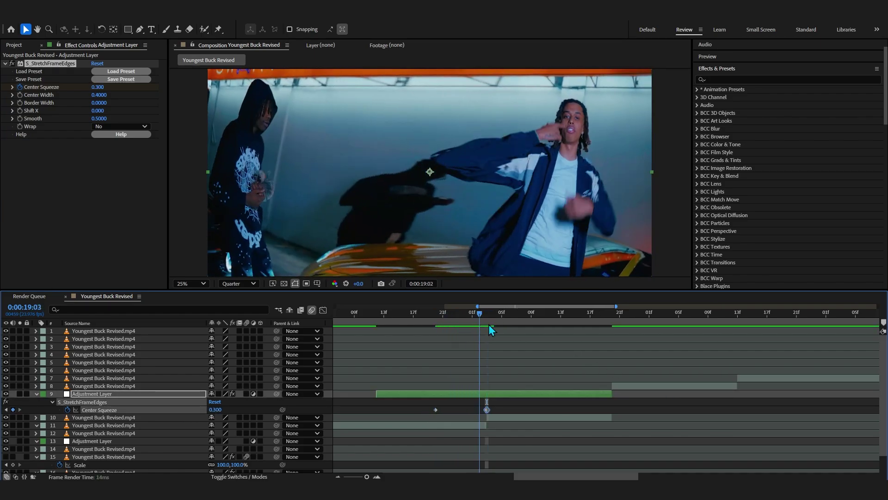
pyautogui.write('1')
pyautogui.press('Return')
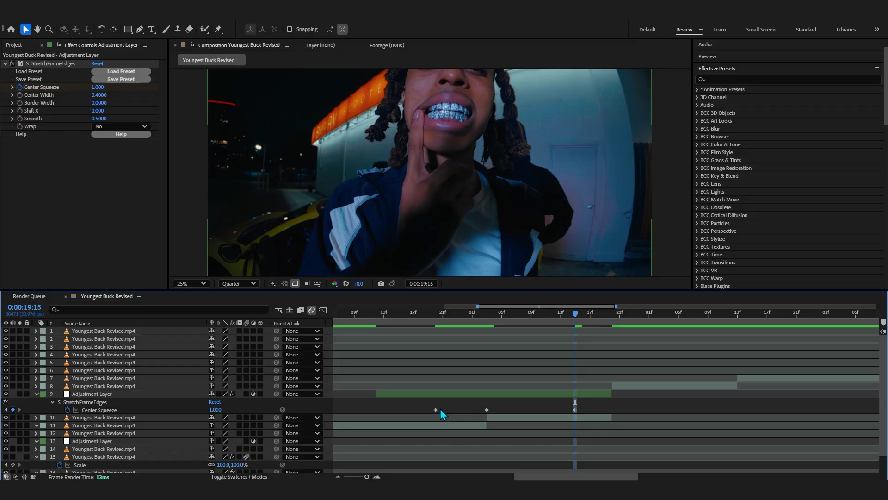
# Step: Move the outer Center Squeeze keyframes to 0:00:18:15 and 0:00:19:16, and apply Easy Ease to all three keyframes
pyautogui.moveTo(436, 409); pyautogui.dragTo(399, 407)
pyautogui.moveTo(388, 413); pyautogui.dragTo(615, 404)
pyautogui.press('F9')
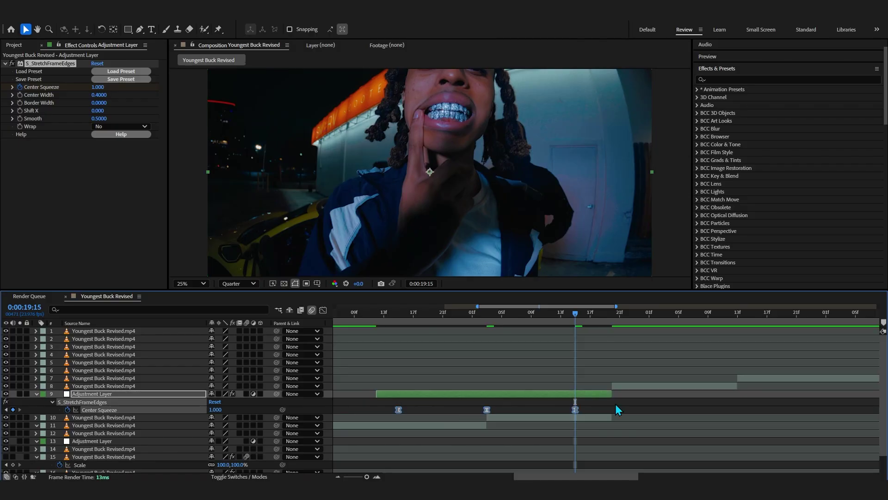
pyautogui.click(616, 406)
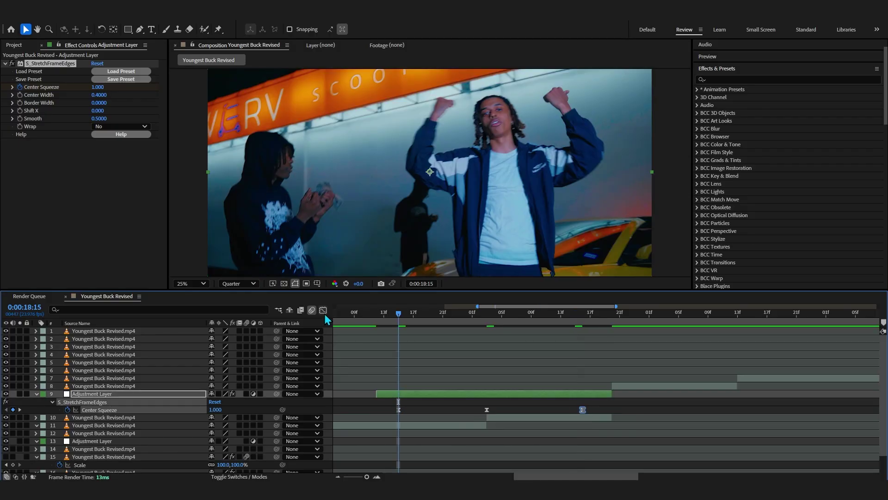
# Step: Reshape the Center Squeeze curve into a sharp dip at the middle keyframe and preview the stretch transition
pyautogui.click(323, 310)
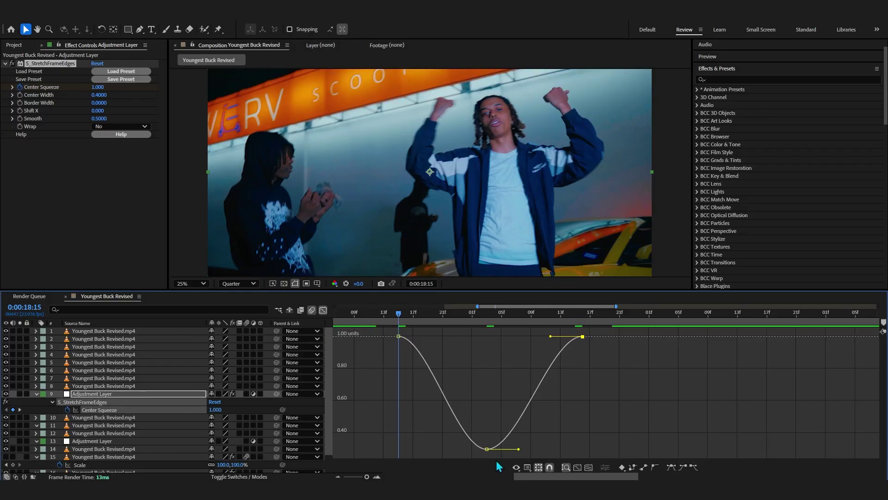
pyautogui.moveTo(519, 449); pyautogui.dragTo(489, 376)
pyautogui.moveTo(455, 449); pyautogui.dragTo(489, 357)
pyautogui.press('space')
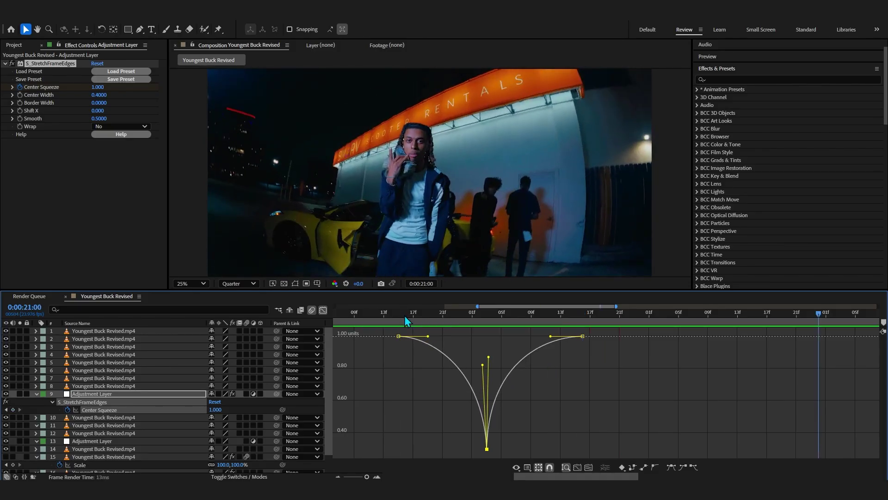
pyautogui.moveTo(404, 315); pyautogui.dragTo(527, 357)
pyautogui.hotkey('shift', 'F3')
pyautogui.press('space')
pyautogui.press('-')
pyautogui.click(431, 313)
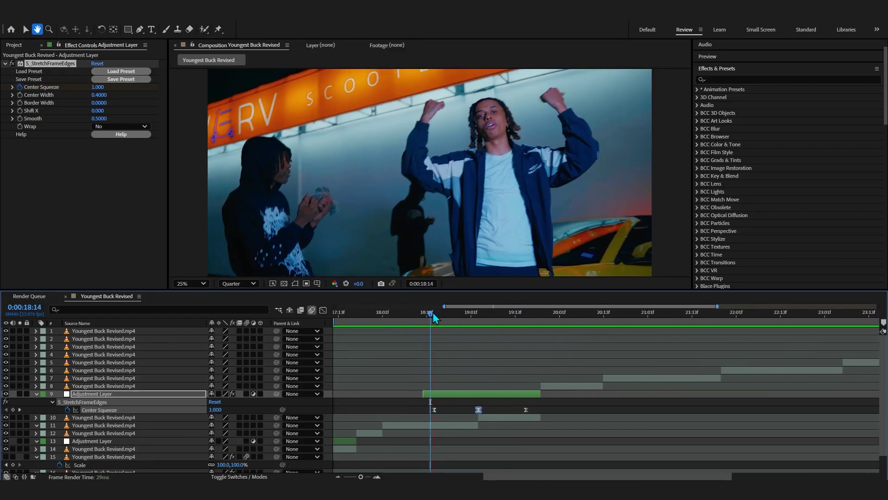
pyautogui.press('space')
pyautogui.press('space')
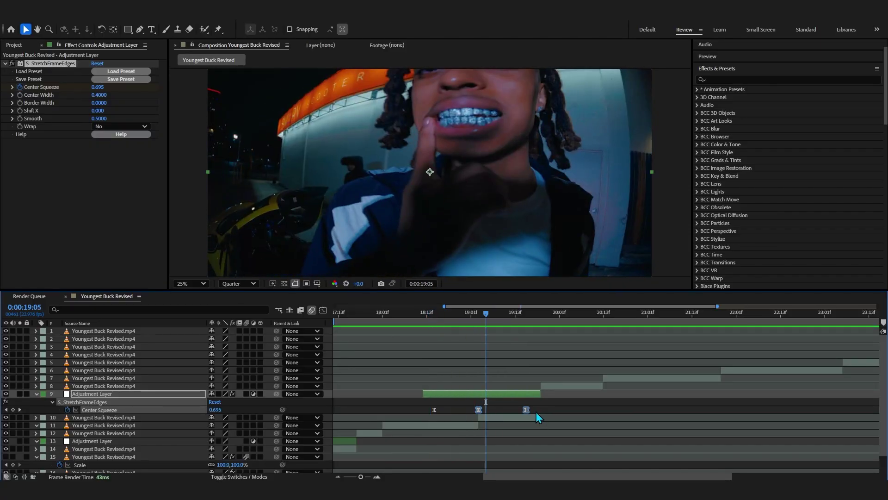
# Step: Spread the first and last Center Squeeze keyframes out to the start and end of the adjustment layer
pyautogui.moveTo(535, 410); pyautogui.dragTo(473, 411)
pyautogui.moveTo(421, 406); pyautogui.dragTo(507, 412)
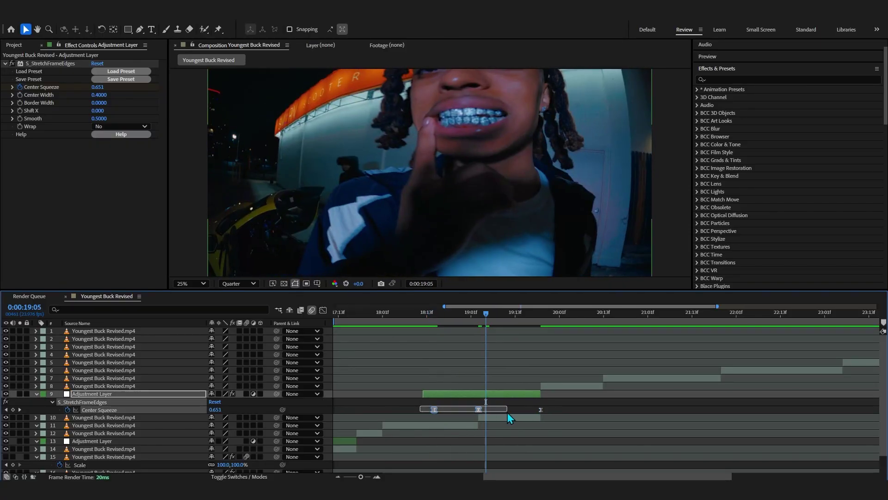
pyautogui.moveTo(434, 409); pyautogui.dragTo(423, 410)
# Step: Apply the S_DistortChroma effect to the adjustment layer, viewing the frame at 0:00:18:19
pyautogui.moveTo(425, 316); pyautogui.dragTo(449, 317)
pyautogui.hotkey('ctrl', 'space')
pyautogui.write('S')
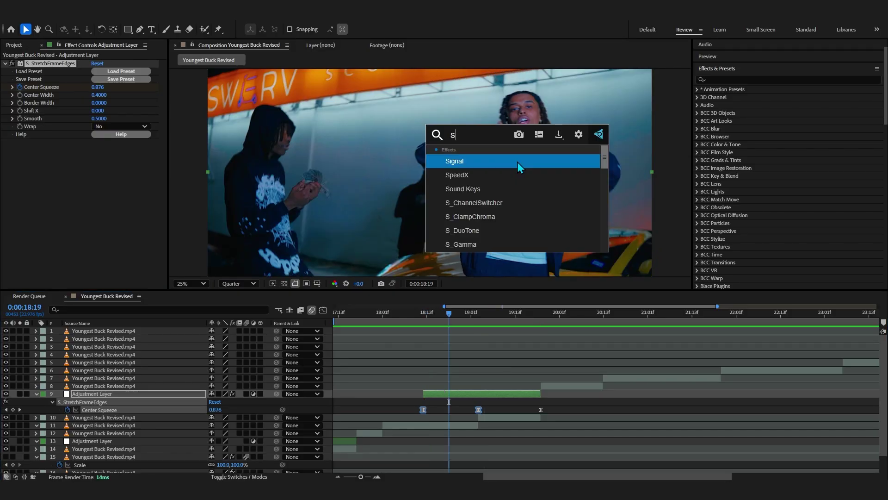
pyautogui.write('_dist')
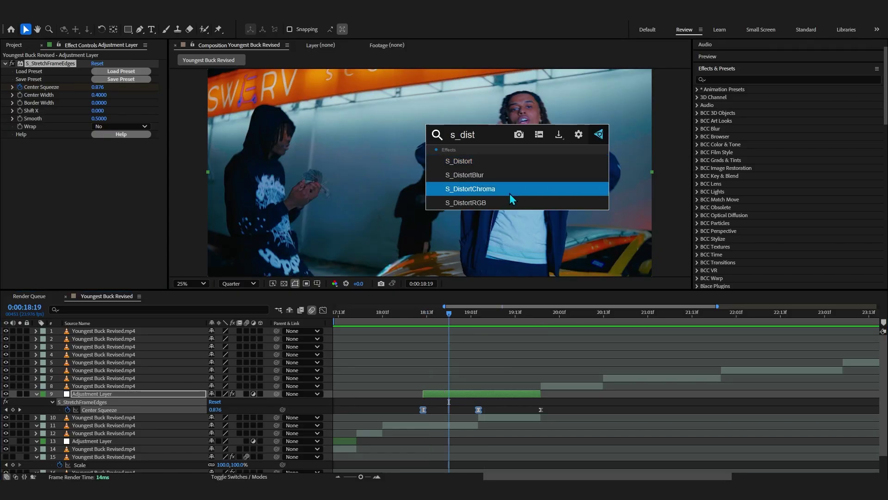
pyautogui.click(510, 193)
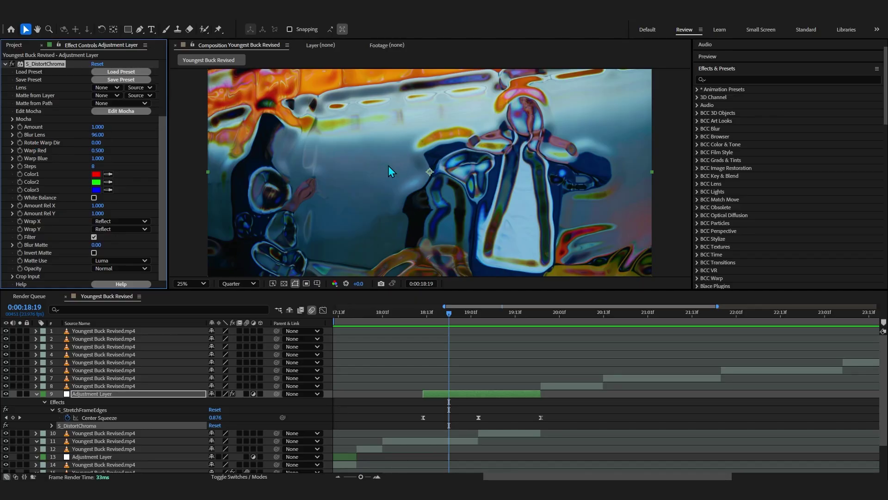
# Step: Set the S_DistortChroma Blur Lens to 1556, Steps to 18 and Amount to 0.46, checking the frame at 0:00:19:03
pyautogui.moveTo(97, 135); pyautogui.dragTo(256, 149)
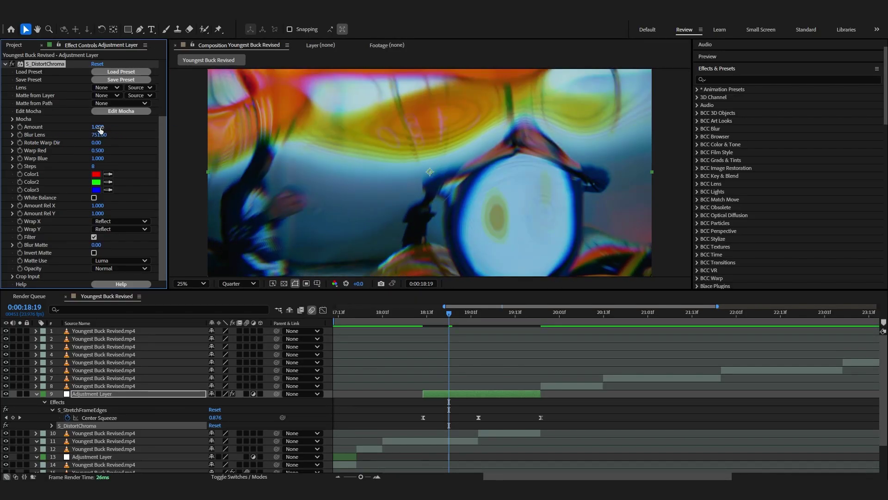
pyautogui.moveTo(99, 129); pyautogui.dragTo(123, 161)
pyautogui.scroll(1, 445, 371)
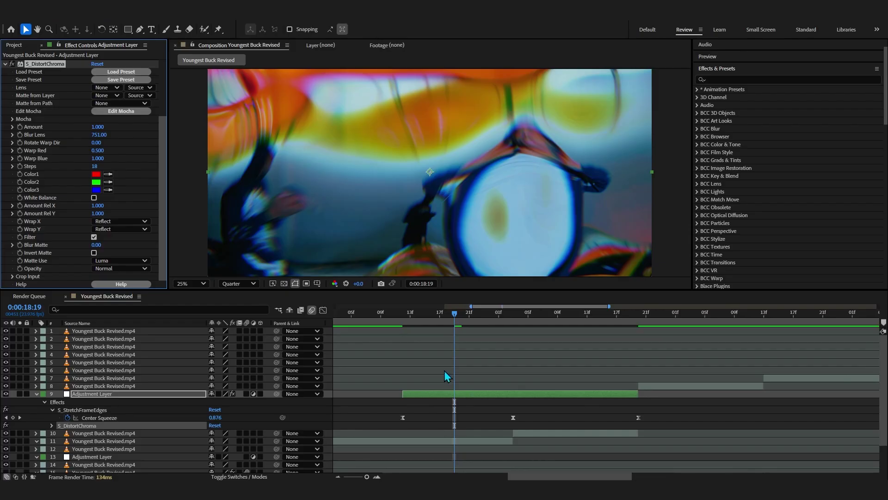
pyautogui.click(460, 316)
pyautogui.moveTo(460, 317); pyautogui.dragTo(514, 318)
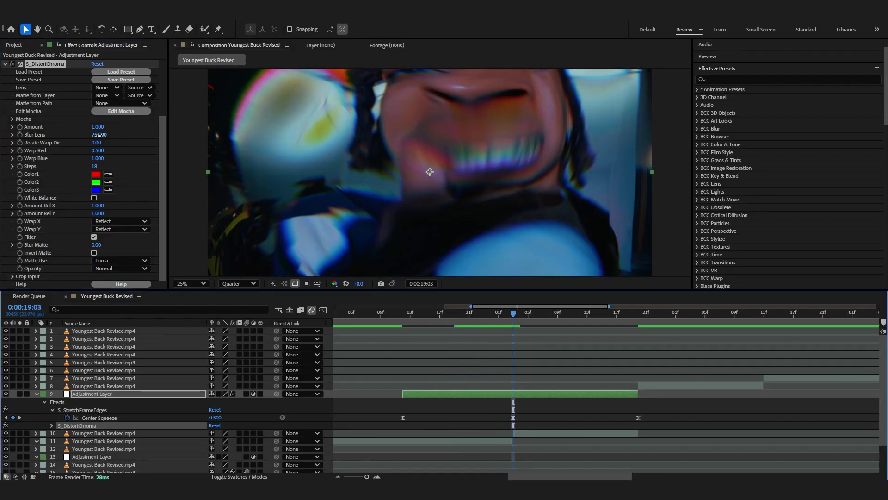
pyautogui.moveTo(99, 135); pyautogui.dragTo(511, 141)
pyautogui.moveTo(98, 126); pyautogui.dragTo(73, 131)
# Step: Keyframe the S_DistortChroma Amount from 0 at 0:00:18:12 to 0.46 at 0:00:19:03 and 0 at 0:00:19:19, and preview it
pyautogui.click(20, 126)
pyautogui.click(350, 314)
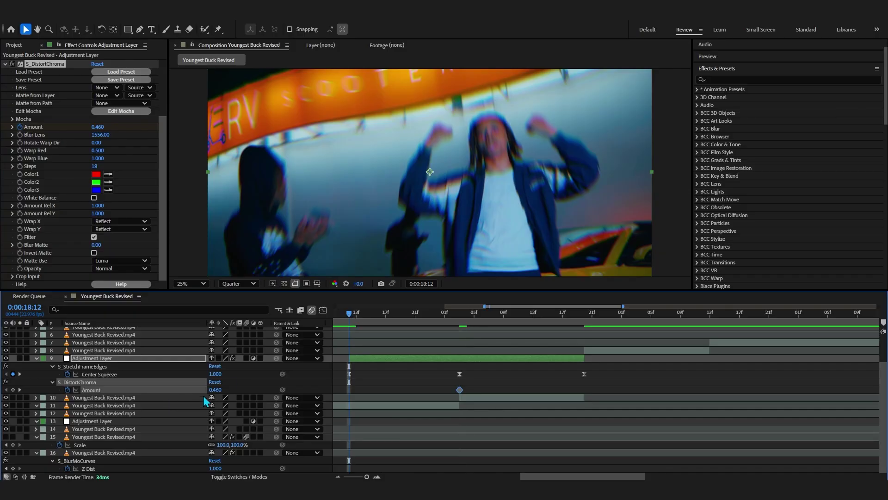
pyautogui.click(215, 389)
pyautogui.write('0')
pyautogui.click(376, 333)
pyautogui.moveTo(357, 317); pyautogui.dragTo(578, 353)
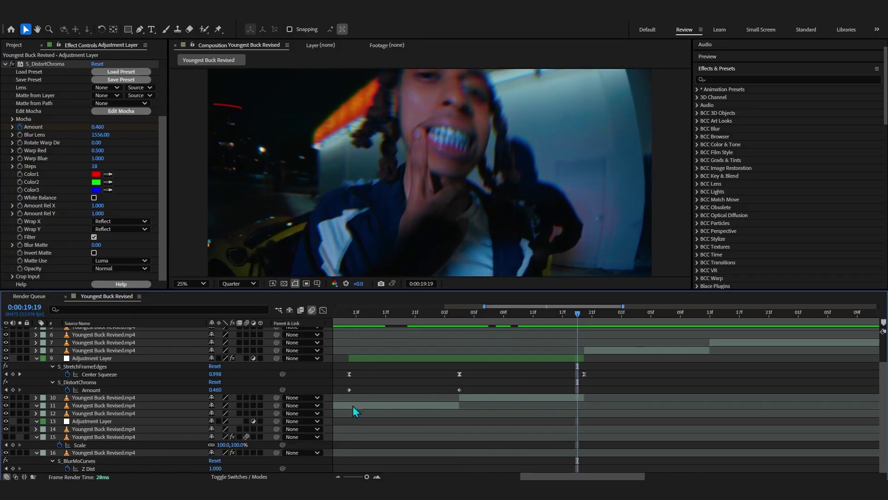
pyautogui.click(216, 390)
pyautogui.write('0')
pyautogui.click(377, 333)
pyautogui.moveTo(578, 314); pyautogui.dragTo(459, 359)
pyautogui.press('space')
# Step: Apply the S_Glow effect to the adjustment layer at 0:00:19:03
pyautogui.click(460, 358)
pyautogui.hotkey('ctrl', 'space')
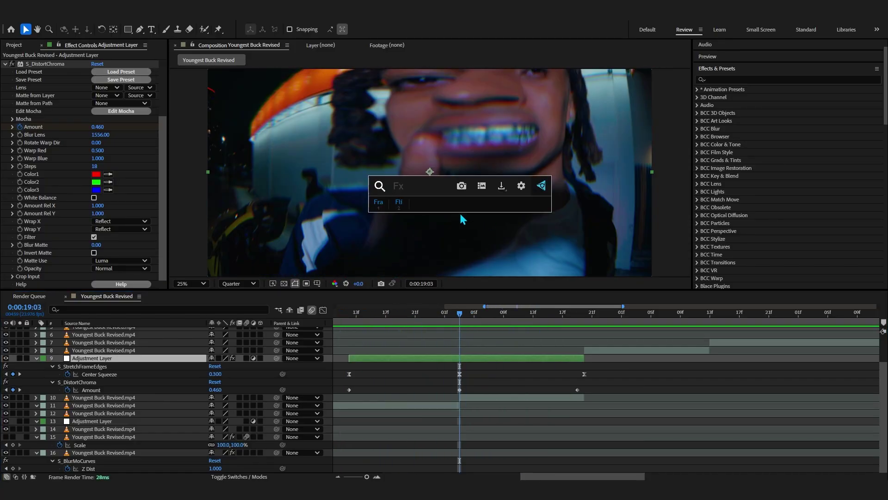
pyautogui.write('s_gl')
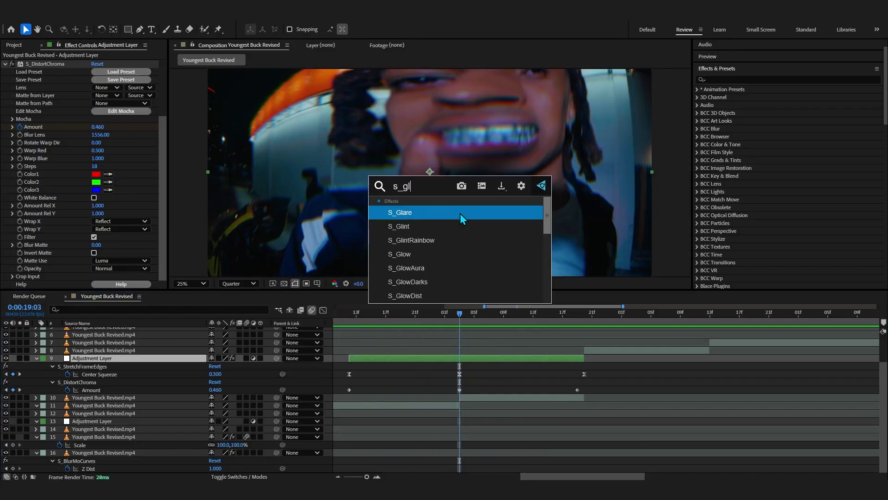
pyautogui.write('ow')
pyautogui.press('Return')
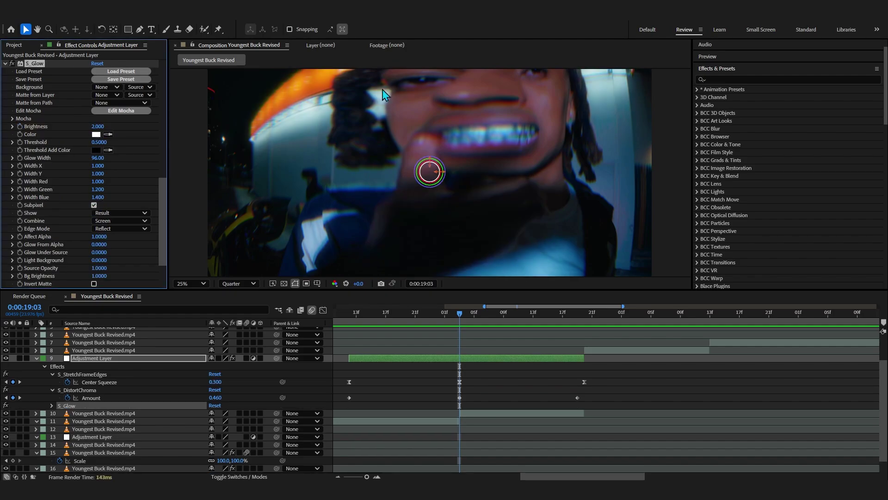
# Step: Try S_Glow with Brightness 6.14, Width X about 11.08 and Width Y about 8.17, and delete the effect
pyautogui.moveTo(102, 126); pyautogui.dragTo(293, 127)
pyautogui.moveTo(438, 171); pyautogui.dragTo(428, 88)
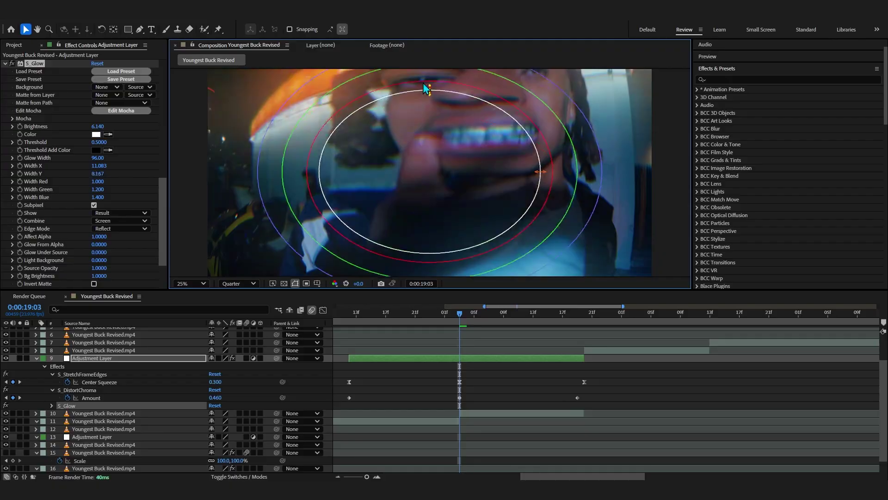
pyautogui.click(429, 314)
pyautogui.moveTo(423, 320); pyautogui.dragTo(460, 365)
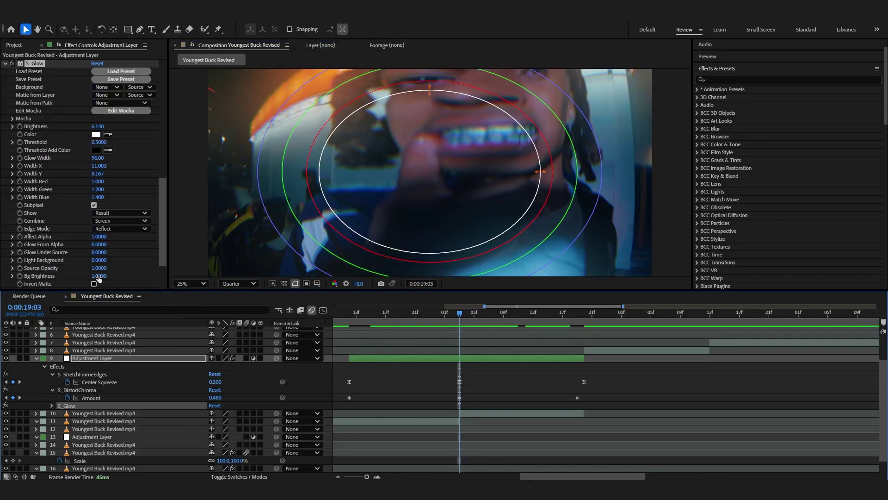
pyautogui.press('Delete')
# Step: Preview the combined stretch and chroma distortion transition from the adjustment layer's start at 0:00:18:12
pyautogui.scroll(3, 162, 240)
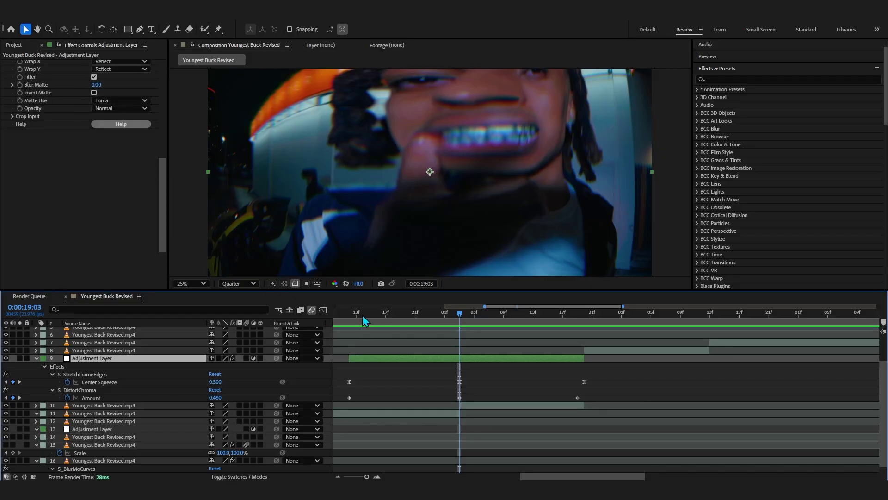
pyautogui.press('-')
pyautogui.press('-')
pyautogui.click(490, 312)
pyautogui.press('space')
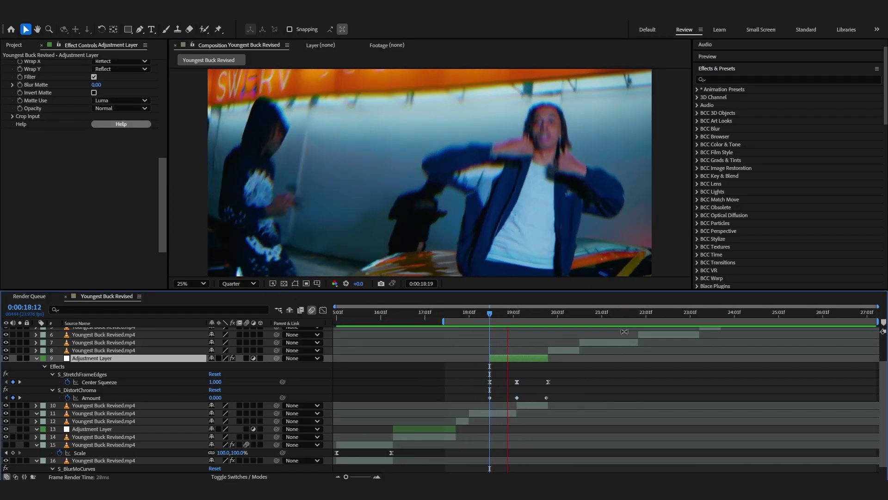
pyautogui.press('=')
pyautogui.click(379, 314)
pyautogui.press('space')
# Step: Delete the S_StretchFrameEdges and S_DistortChroma effects from the adjustment layer
pyautogui.click(54, 159)
pyautogui.hotkey('ctrl', 'a')
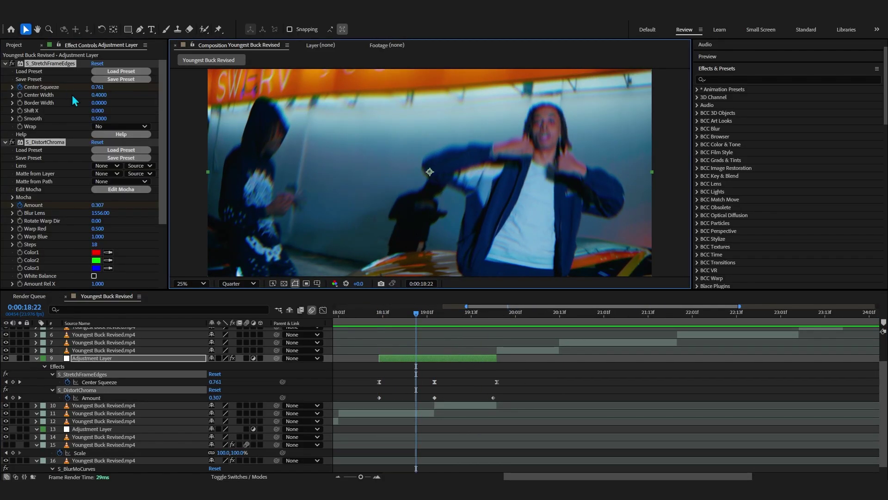
pyautogui.press('Delete')
# Step: Apply the Chroma_1 preset from the Essential Effects & Transition V2 user presets to the adjustment layer and reveal its keyframes
pyautogui.click(696, 90)
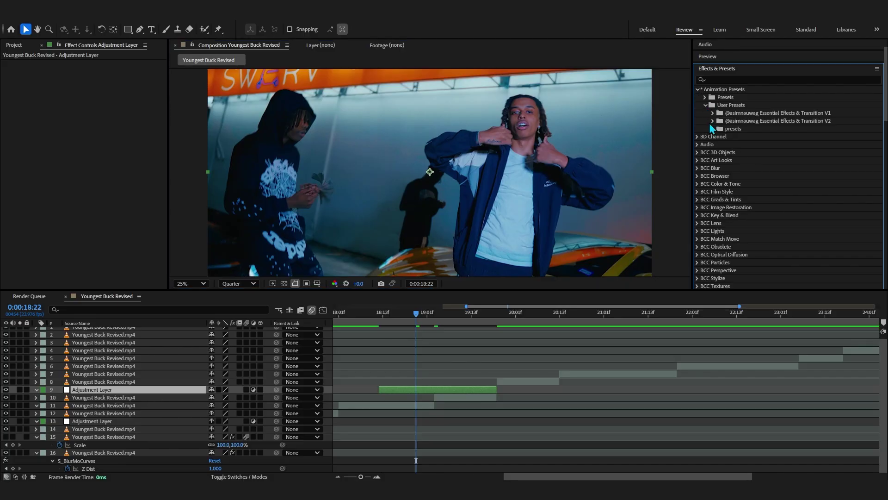
pyautogui.click(714, 121)
pyautogui.scroll(-3, 731, 138)
pyautogui.scroll(3, 745, 148)
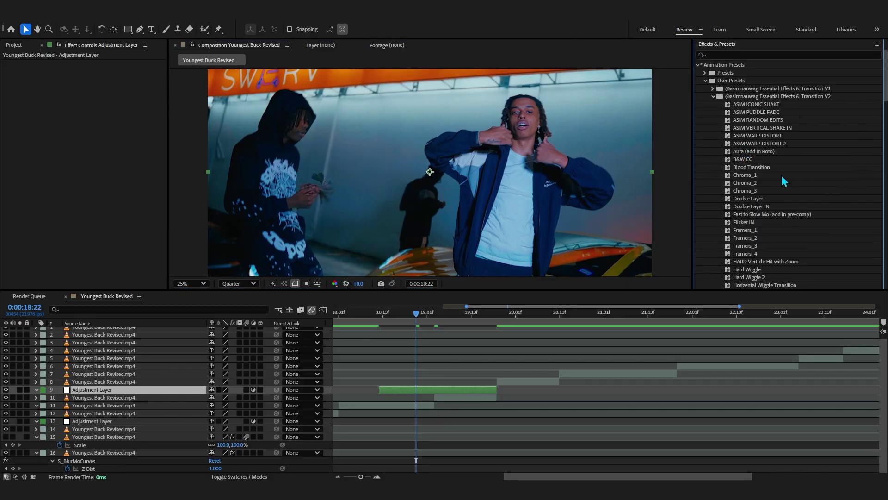
pyautogui.doubleClick(749, 190)
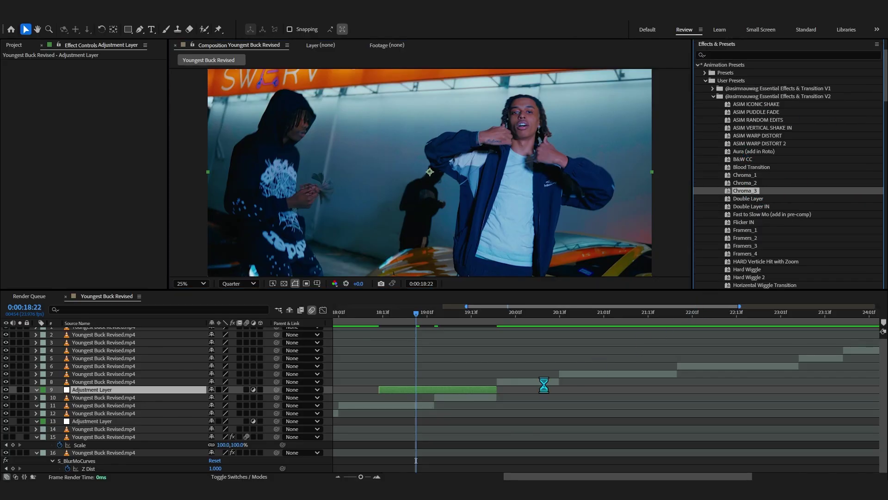
pyautogui.hotkey('ctrl', 'z')
pyautogui.doubleClick(747, 175)
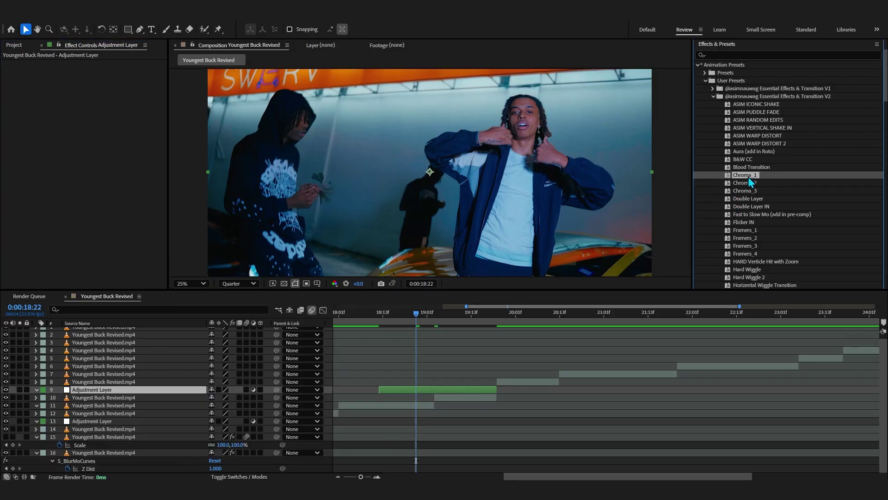
pyautogui.press('u')
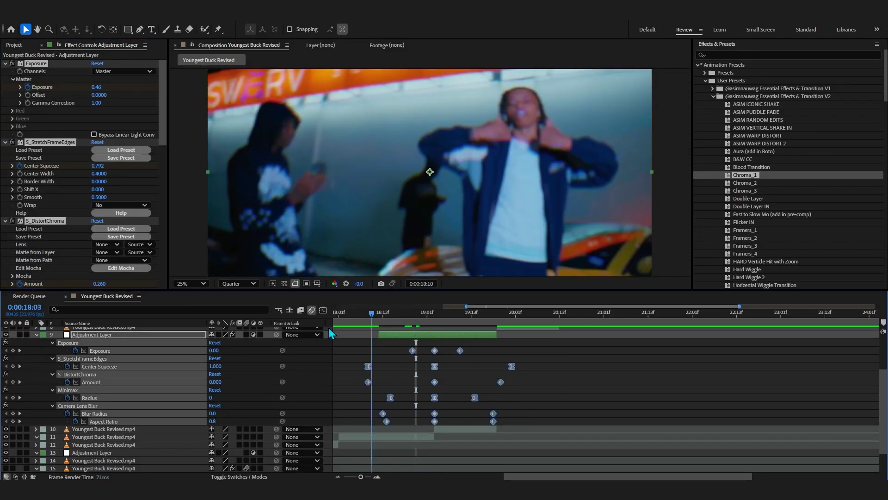
# Step: Move the adjustment layer to start at about 0:00:17:03, aligning its middle keyframes with the clip cut at 0:00:17:18, and preview the transition
pyautogui.hscroll(-3, 384, 351)
pyautogui.click(535, 313)
pyautogui.press('space')
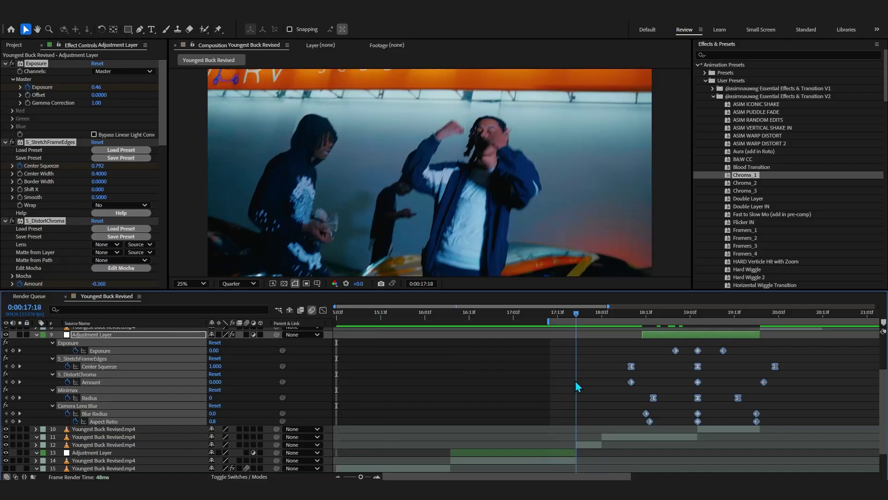
pyautogui.moveTo(658, 334); pyautogui.dragTo(537, 334)
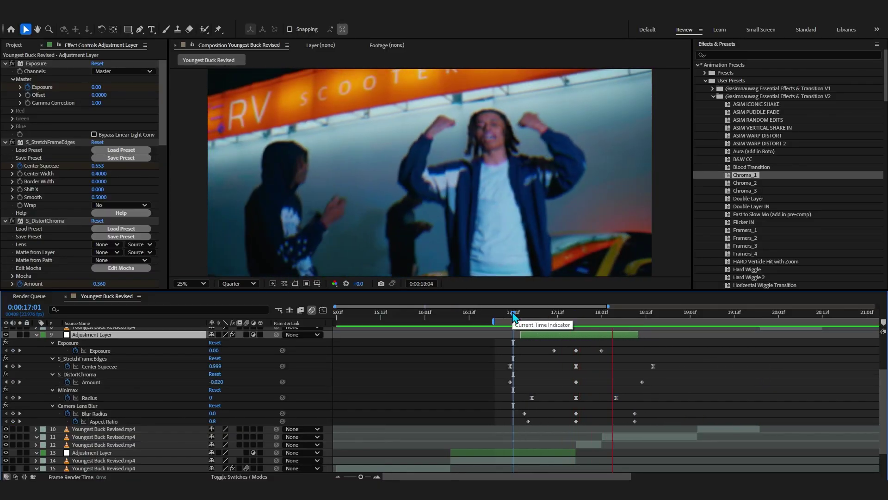
pyautogui.press('space')
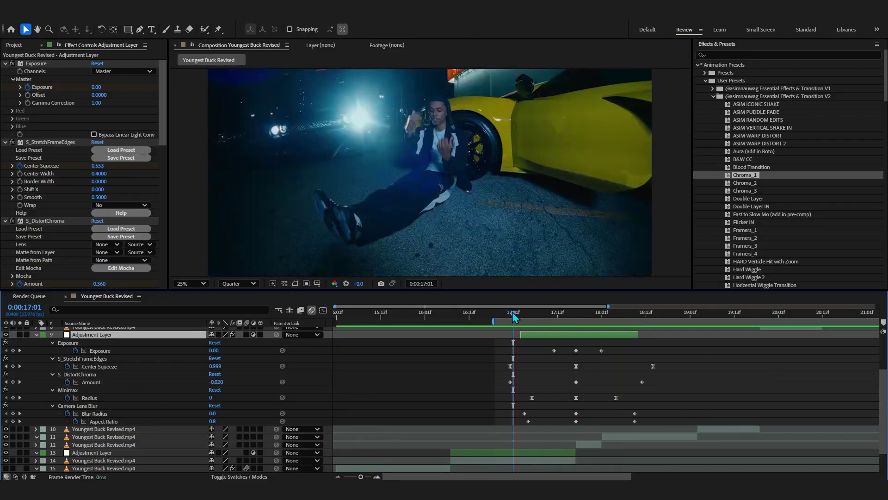
pyautogui.press('space')
pyautogui.moveTo(513, 316)
pyautogui.mouseDown()
pyautogui.moveTo(524, 318)
pyautogui.moveTo(504, 316)
pyautogui.mouseUp()
pyautogui.moveTo(507, 321); pyautogui.dragTo(584, 319)
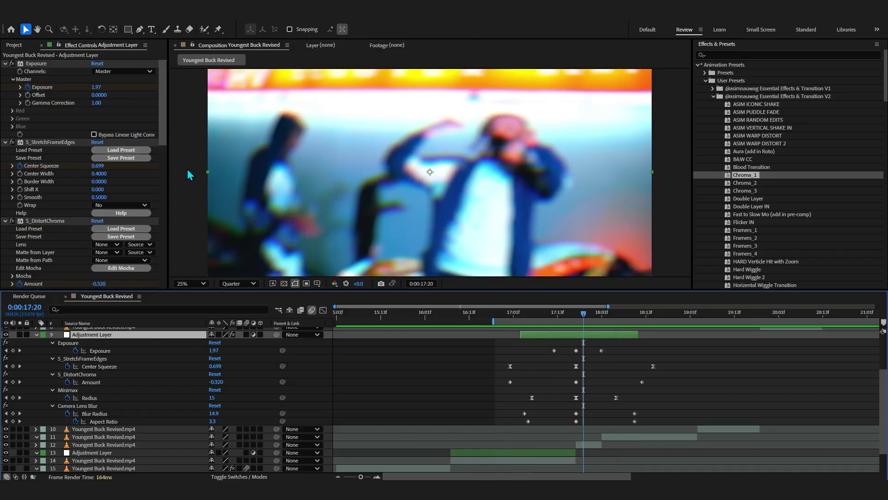
# Step: Delete all the Chroma_1 preset effects from the adjustment layer
pyautogui.click(87, 124)
pyautogui.hotkey('ctrl', 'a')
pyautogui.press('Delete')
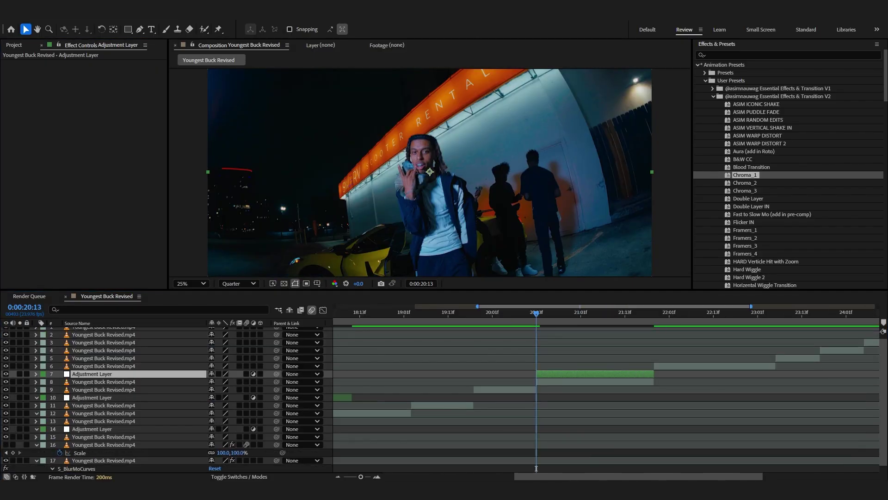
# Step: Apply S_Shake to the adjustment layer starting at 0:00:20:13, with Motion Blur on, Amplitude 4.140 and Frequency 11
pyautogui.hotkey('ctrl', 'space')
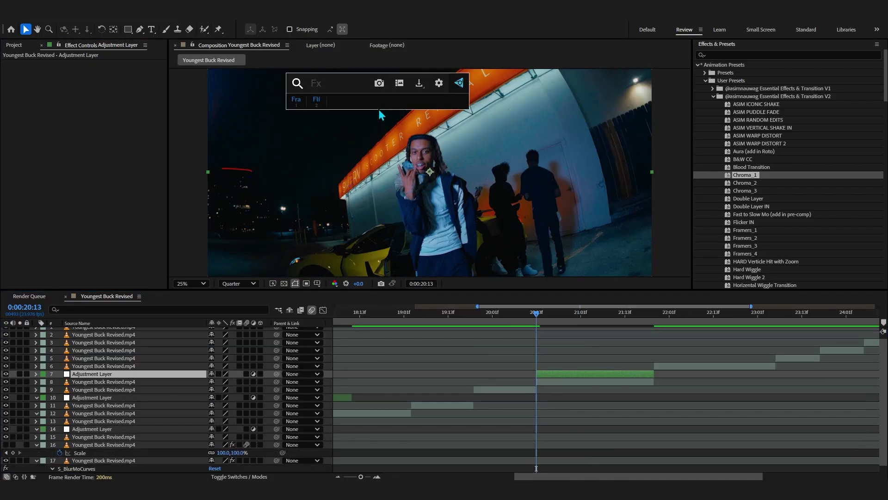
pyautogui.write('shk')
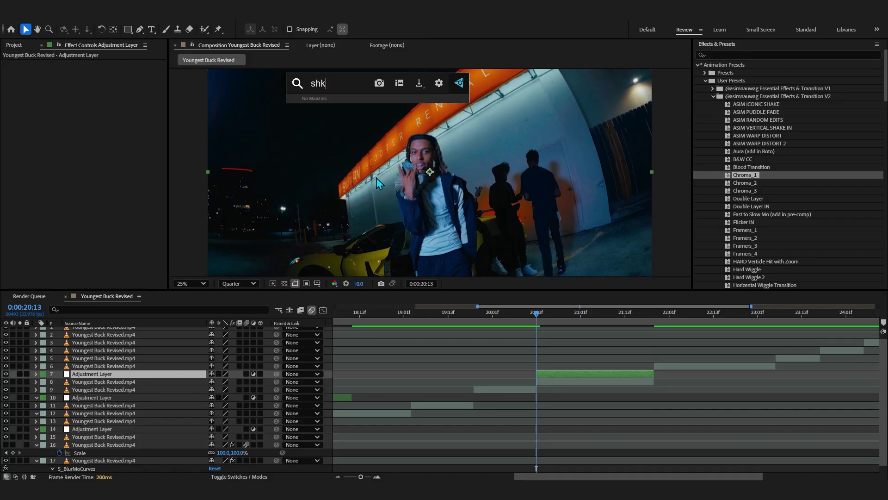
pyautogui.press('BackSpace')
pyautogui.write('ake')
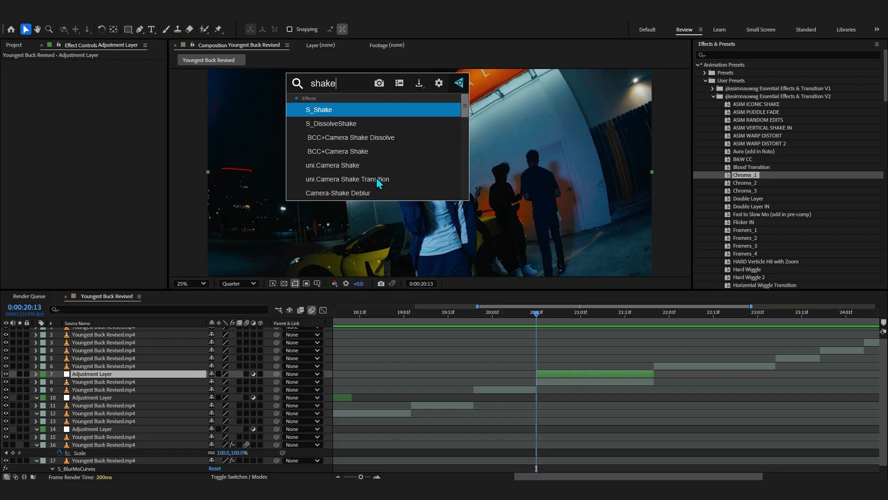
pyautogui.press('Return')
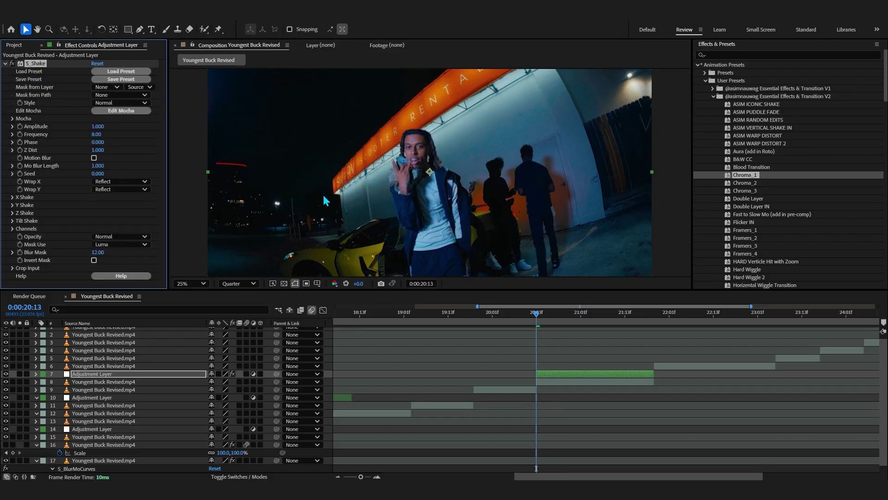
pyautogui.click(93, 158)
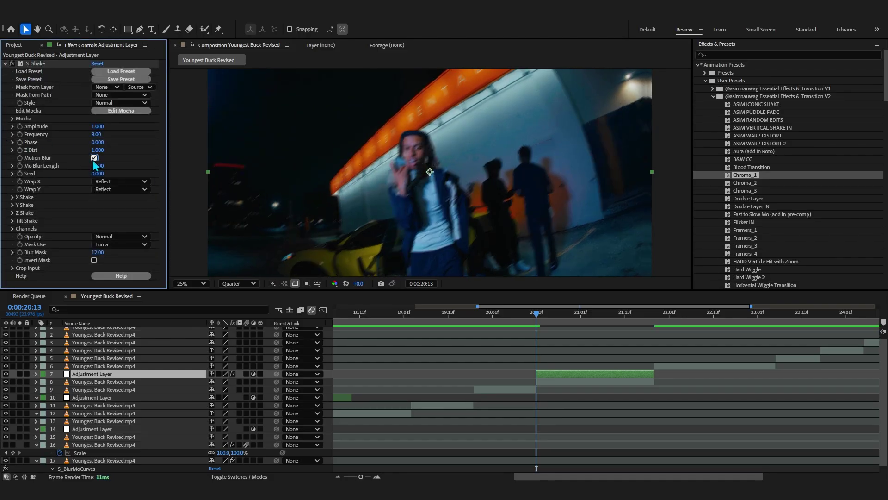
pyautogui.moveTo(98, 126); pyautogui.dragTo(232, 119)
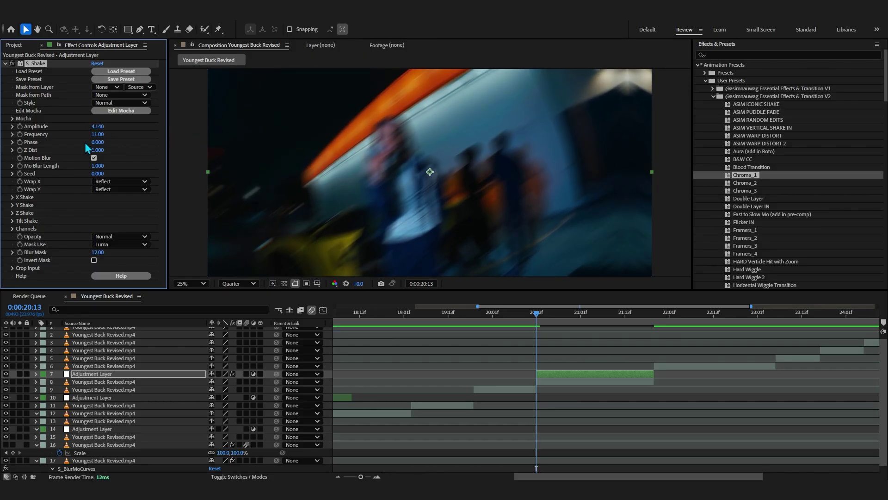
# Step: Keyframe the S_Shake Amplitude from 4.140 at 0:00:20:13 to 0 at 0:00:21:03 and preview the shake
pyautogui.press('u')
pyautogui.moveTo(536, 314); pyautogui.dragTo(588, 321)
pyautogui.click(215, 389)
pyautogui.write('0')
pyautogui.click(222, 397)
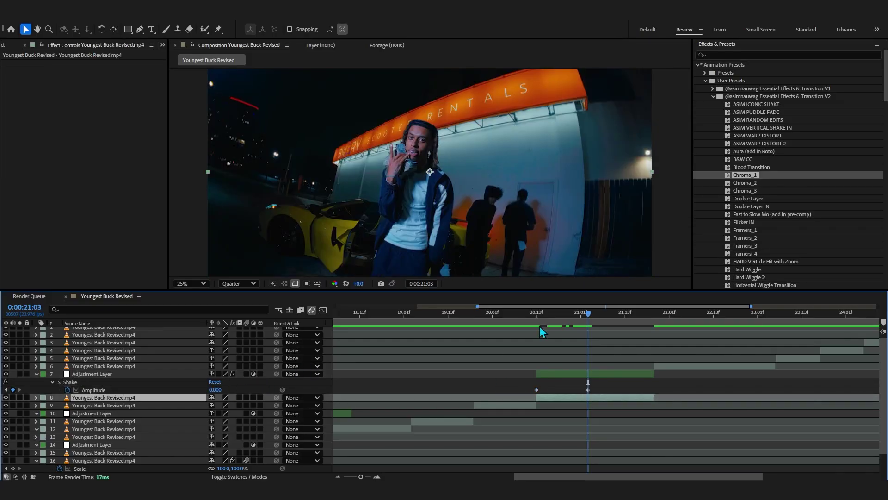
pyautogui.click(522, 314)
pyautogui.press('space')
pyautogui.scroll(3, 600, 393)
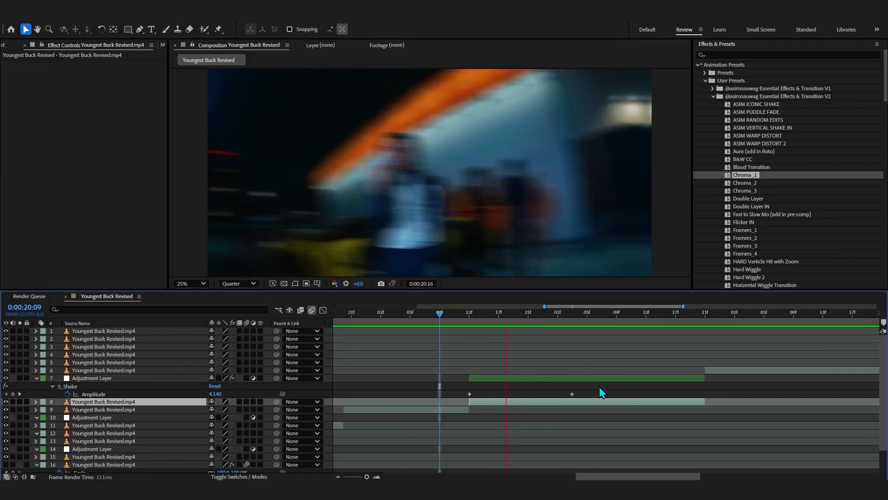
pyautogui.press('space')
# Step: Ease both Amplitude keyframes with the Flow curve 0.00, 0.80, 0.20, 1.00 and preview the shake across the cut
pyautogui.moveTo(600, 392); pyautogui.dragTo(463, 396)
pyautogui.hscroll(-2, 601, 393)
pyautogui.moveTo(816, 75); pyautogui.dragTo(784, 62)
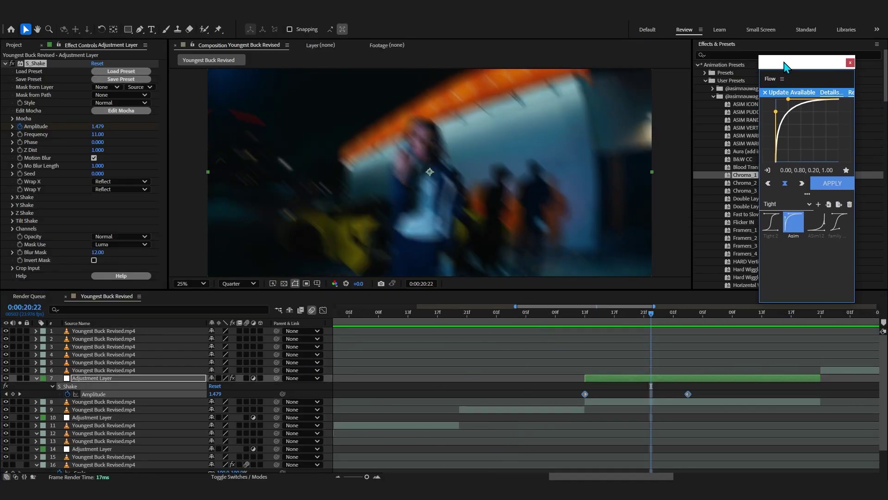
pyautogui.click(826, 183)
pyautogui.moveTo(595, 320); pyautogui.dragTo(563, 318)
pyautogui.press('space')
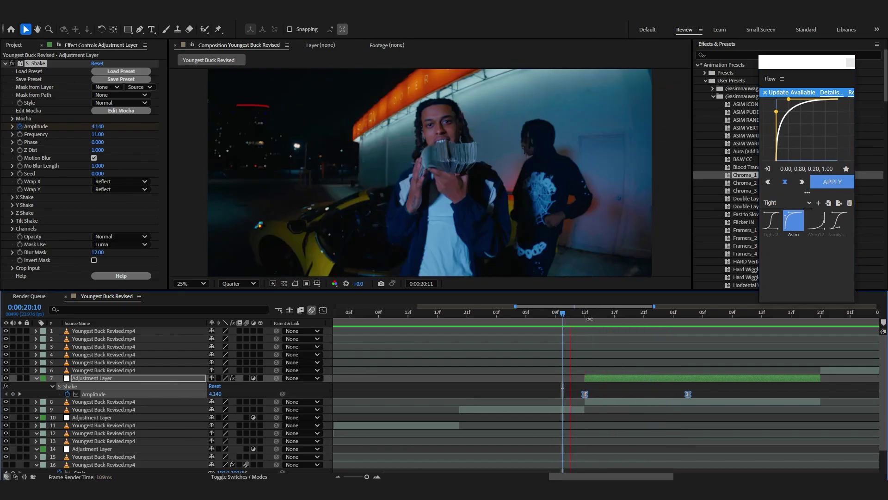
pyautogui.press('space')
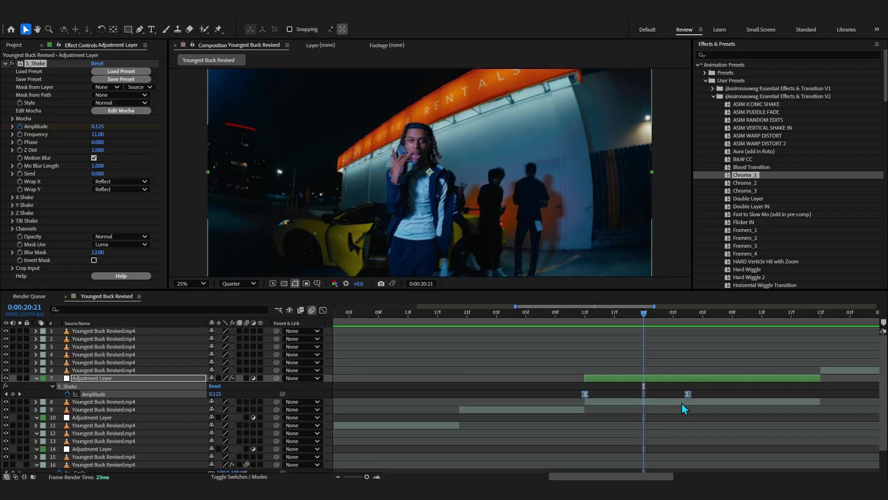
# Step: Set the S_Shake Y Rand Amp to 0 for a horizontal-only shake and preview it
pyautogui.click(13, 197)
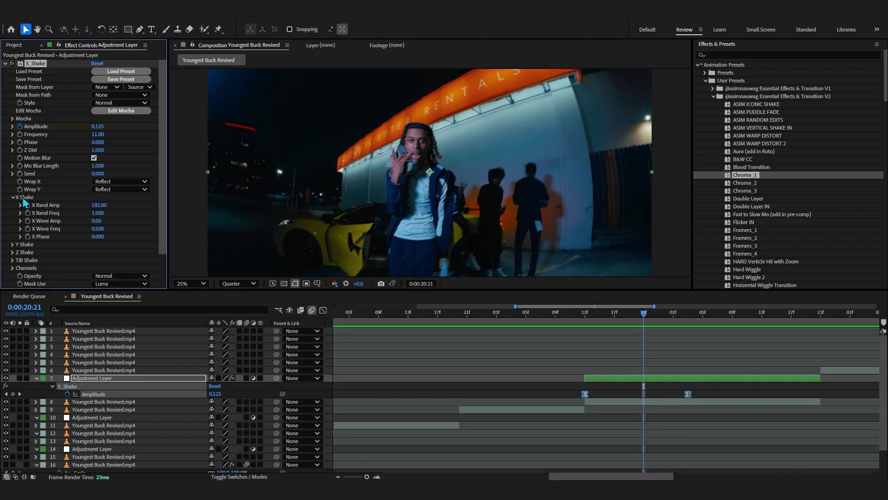
pyautogui.click(12, 244)
pyautogui.scroll(-3, 18, 250)
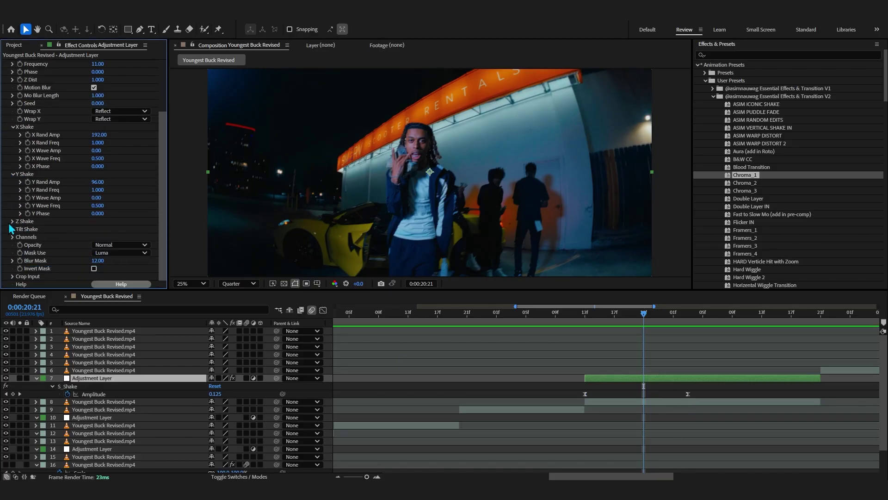
pyautogui.click(12, 221)
pyautogui.press('j')
pyautogui.moveTo(97, 182); pyautogui.dragTo(1, 273)
pyautogui.moveTo(585, 312); pyautogui.dragTo(540, 317)
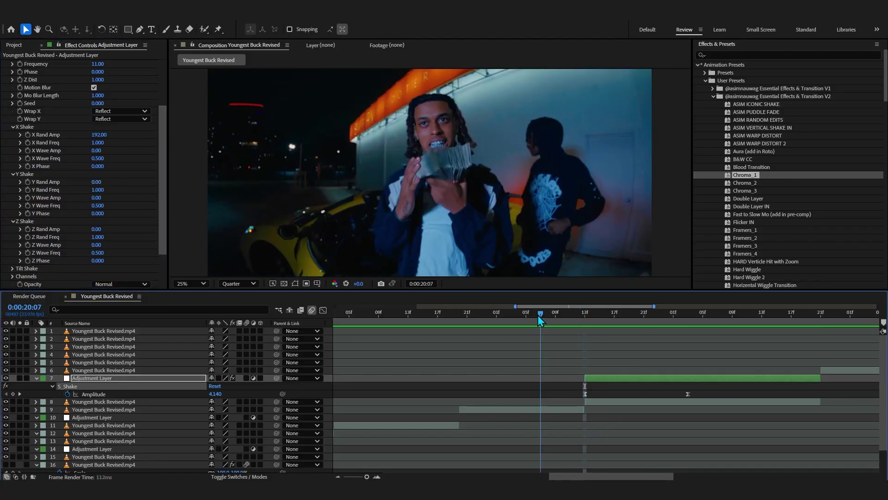
pyautogui.click(557, 314)
pyautogui.press('space')
pyautogui.press('space')
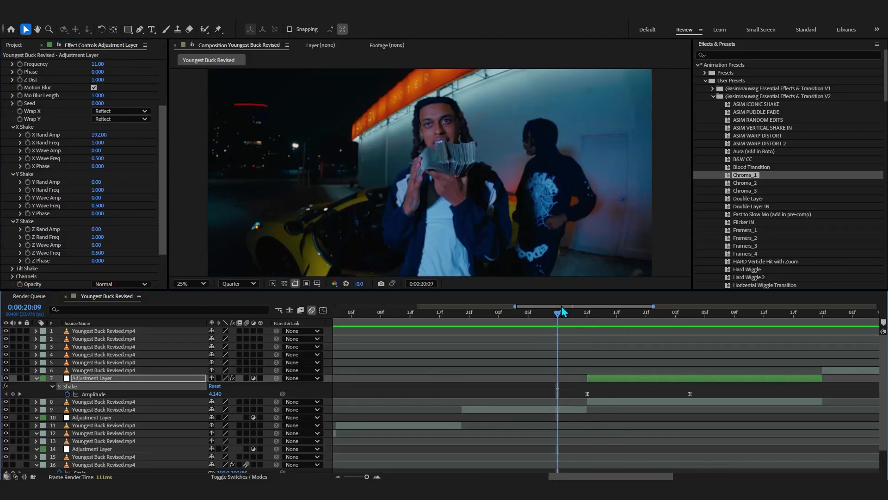
# Step: Make the shake vertical only with X Rand Amp 0 and Y Rand Amp 1928, and preview it
pyautogui.press('space')
pyautogui.moveTo(99, 182); pyautogui.dragTo(228, 174)
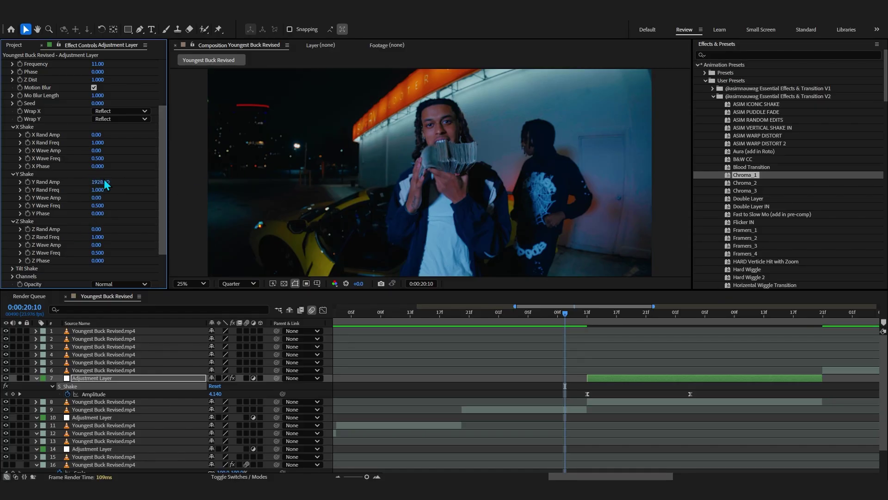
pyautogui.press('space')
pyautogui.click(571, 316)
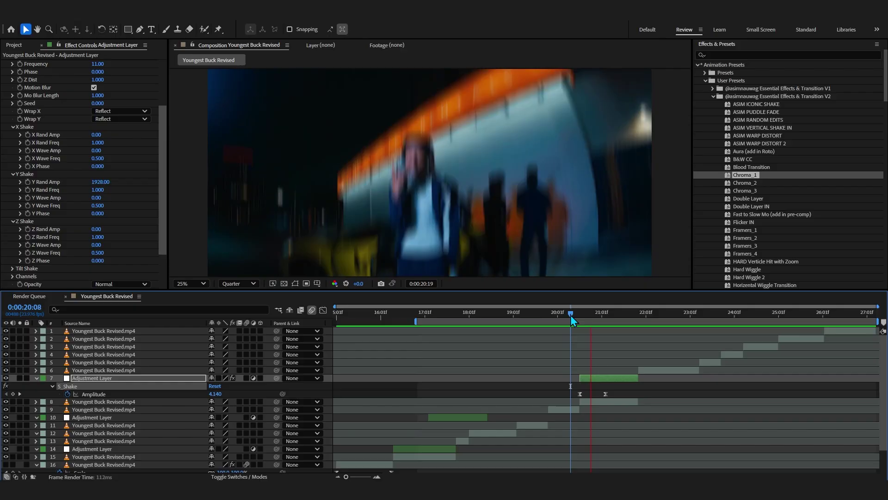
pyautogui.moveTo(570, 315); pyautogui.dragTo(611, 315)
pyautogui.scroll(4, 70, 184)
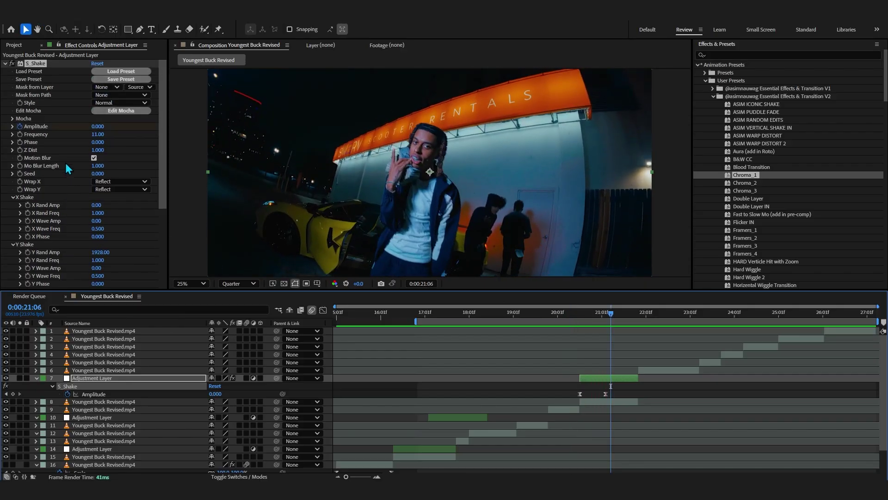
# Step: Replace S_Shake with the ASIM ICONIC SHAKE preset, then shift the adjustment layer to start at about 0:00:20:10 and preview the transition
pyautogui.click(10, 70)
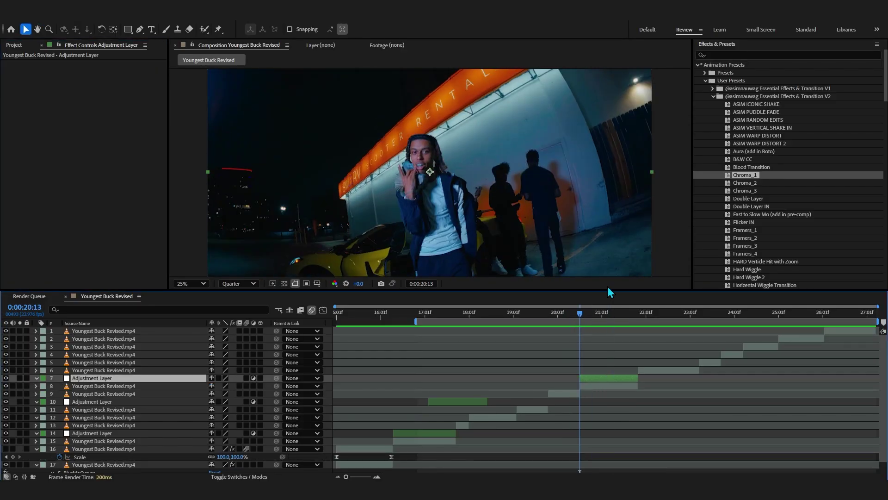
pyautogui.doubleClick(770, 112)
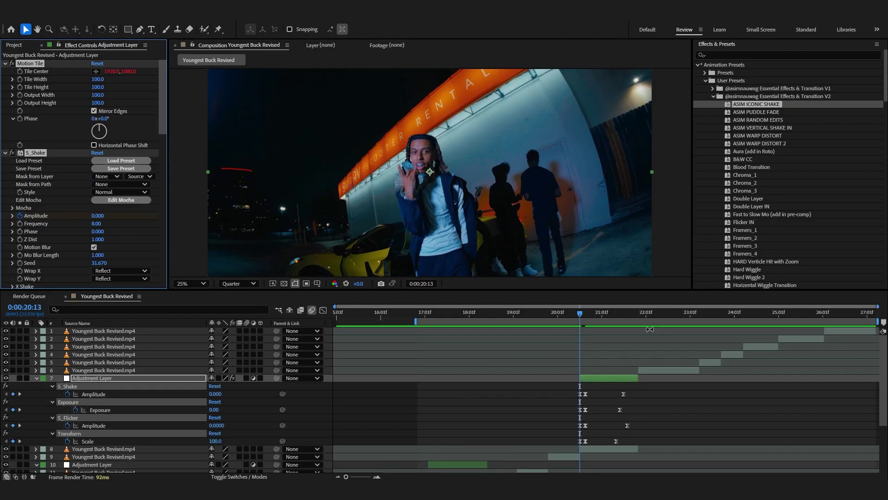
pyautogui.scroll(4, 599, 390)
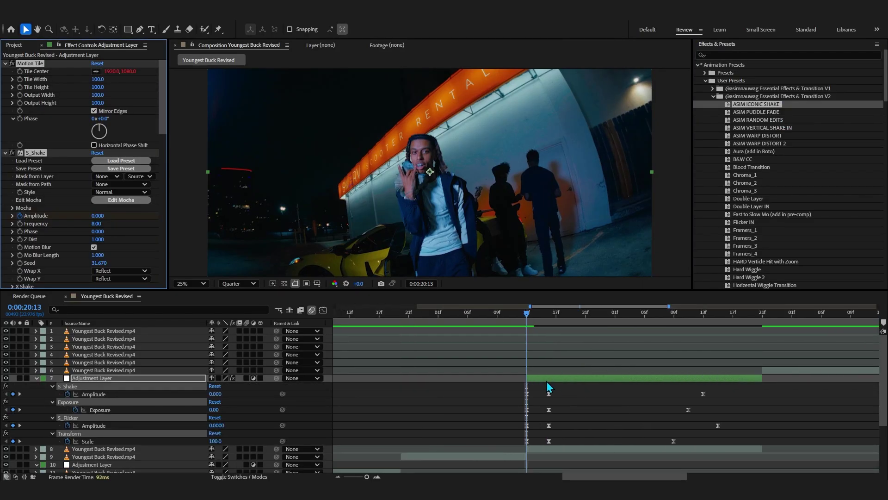
pyautogui.moveTo(548, 380); pyautogui.dragTo(524, 381)
pyautogui.click(498, 314)
pyautogui.press('space')
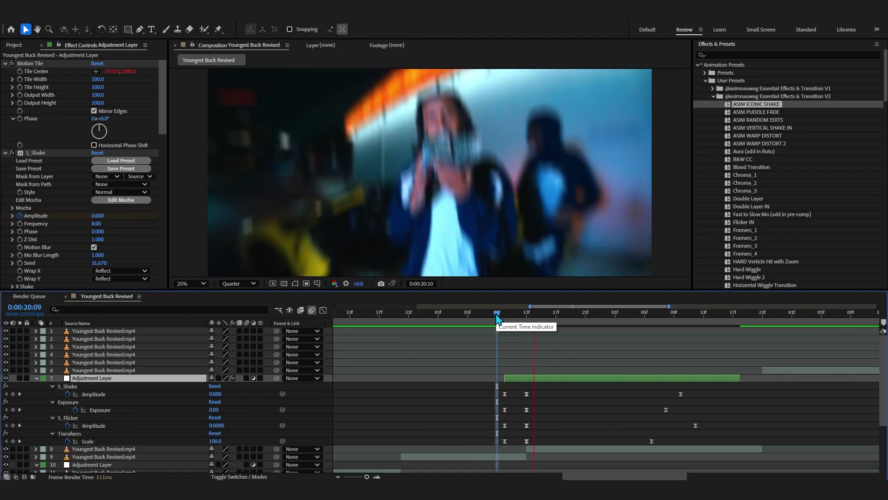
# Step: Apply the S_WarpPuddle effect to the adjustment layer starting at 0:00:21:21
pyautogui.hotkey('ctrl', 'space')
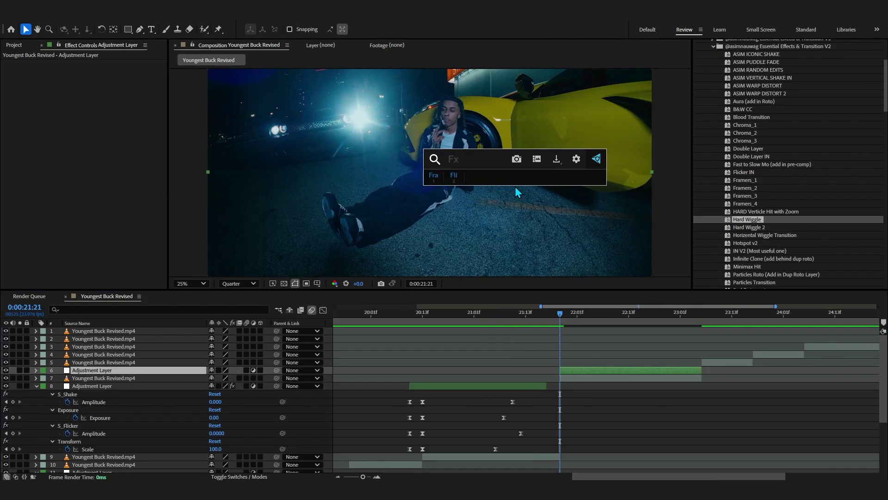
pyautogui.write('p')
pyautogui.press('BackSpace')
pyautogui.write('s_w')
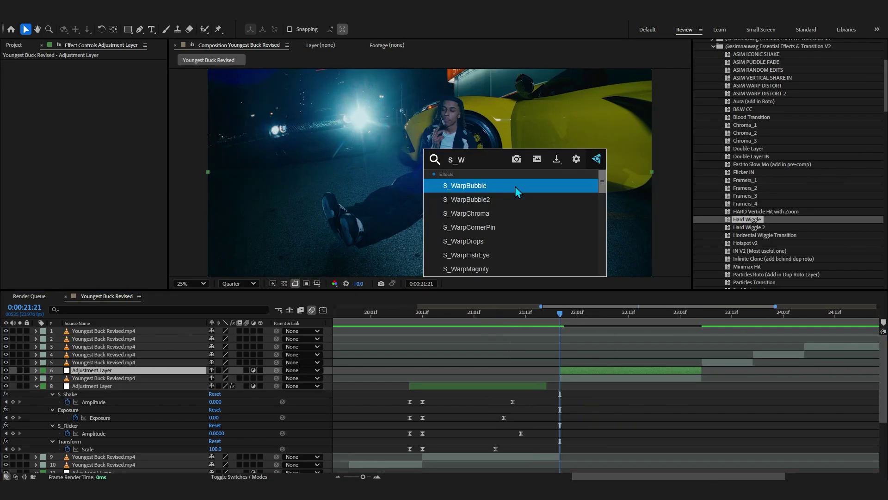
pyautogui.write('arp')
pyautogui.press('BackSpace')
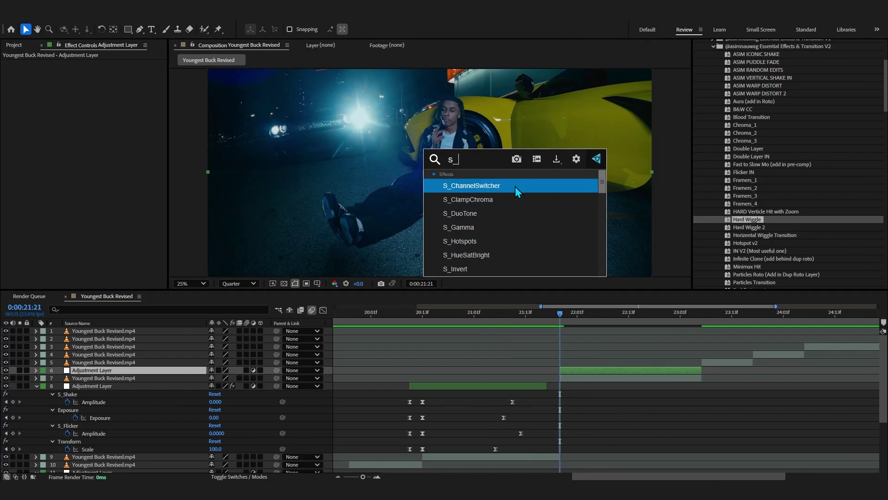
pyautogui.write('warpp')
pyautogui.click(503, 213)
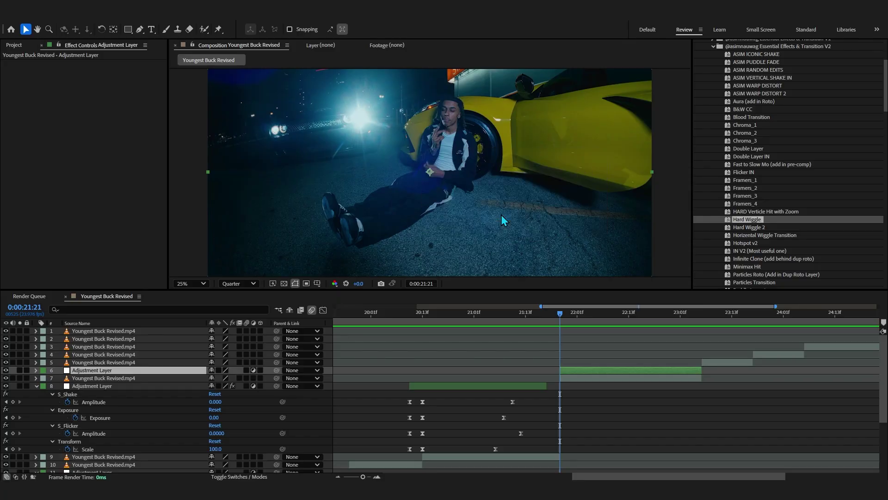
pyautogui.moveTo(557, 240); pyautogui.dragTo(579, 228)
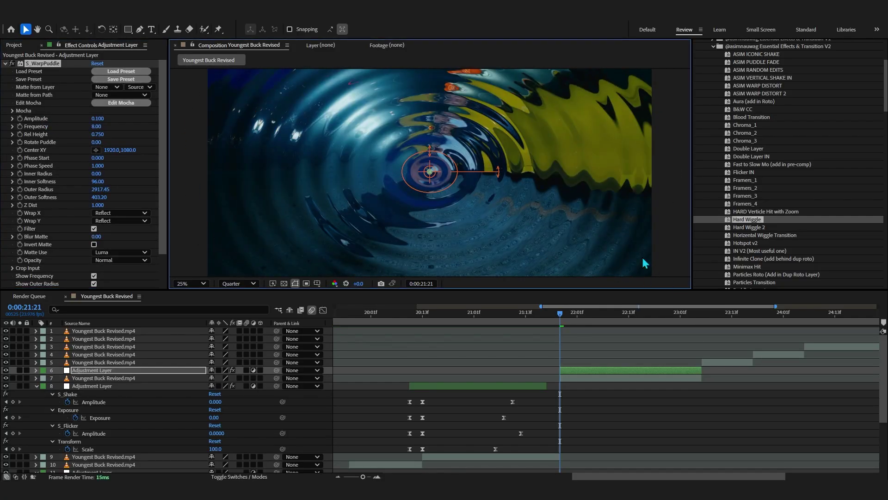
# Step: Lower the S_WarpPuddle Frequency to 1.20 and preview the ripple
pyautogui.moveTo(96, 126); pyautogui.dragTo(70, 133)
pyautogui.press('space')
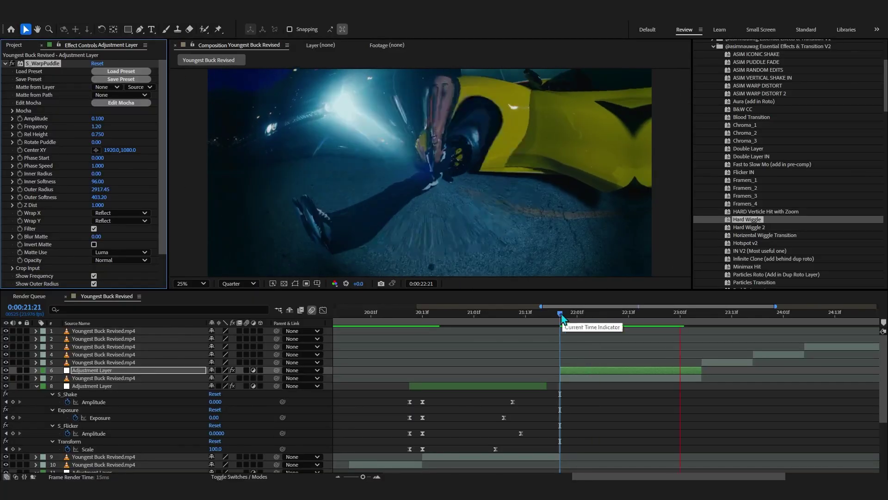
pyautogui.click(556, 314)
# Step: Keyframe the S_WarpPuddle Amplitude from 0.140 at 0:00:21:21 to 0 at 0:00:22:17
pyautogui.moveTo(545, 306); pyautogui.dragTo(550, 337)
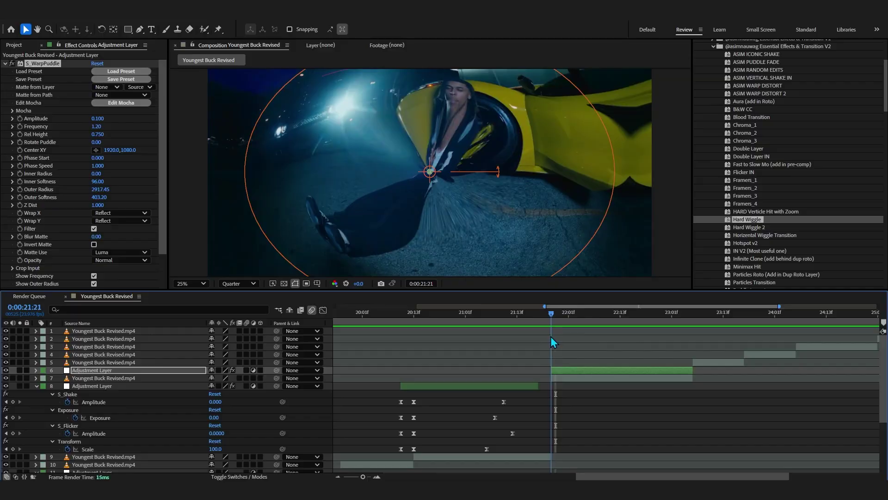
pyautogui.moveTo(97, 119); pyautogui.dragTo(106, 123)
pyautogui.press('u')
pyautogui.hscroll(2, 573, 308)
pyautogui.click(564, 313)
pyautogui.click(215, 386)
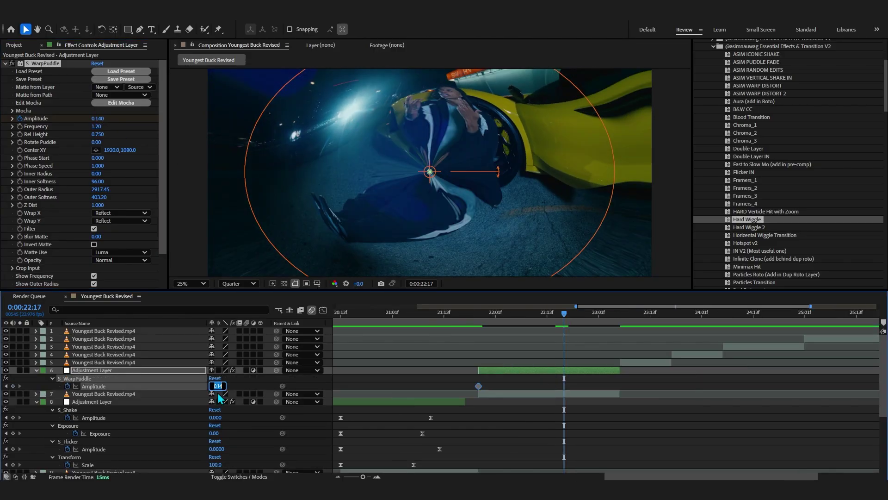
pyautogui.write('0')
pyautogui.click(496, 402)
# Step: Ease the two S_WarpPuddle Amplitude keyframes and preview the warp from just before the cut
pyautogui.moveTo(462, 381); pyautogui.dragTo(602, 387)
pyautogui.press('F9')
pyautogui.click(465, 311)
pyautogui.press('space')
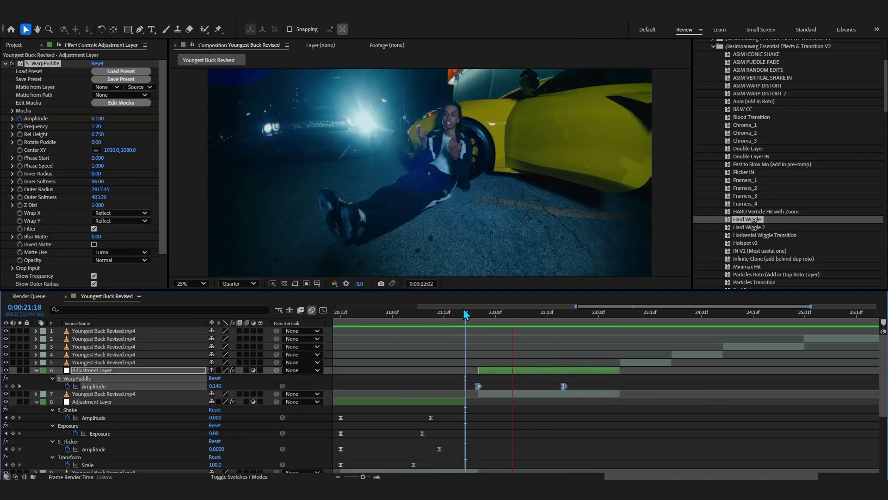
pyautogui.press('space')
pyautogui.moveTo(470, 312); pyautogui.dragTo(475, 329)
pyautogui.press('space')
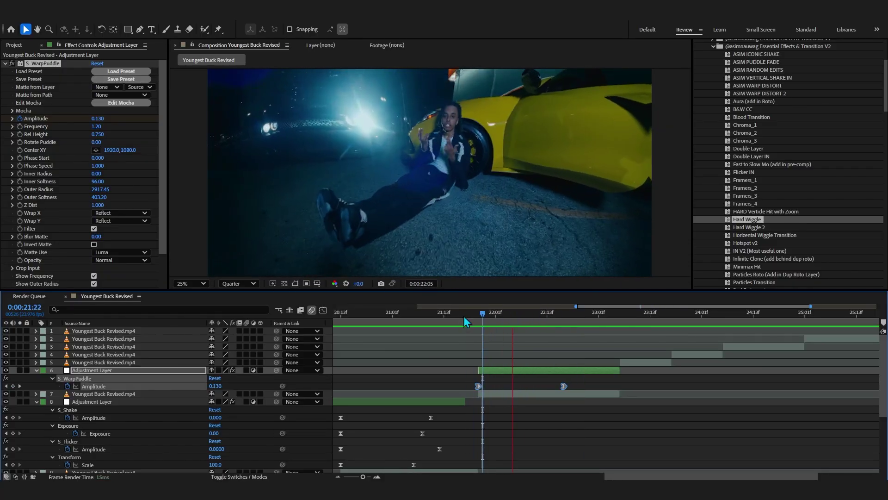
pyautogui.click(469, 316)
pyautogui.press('space')
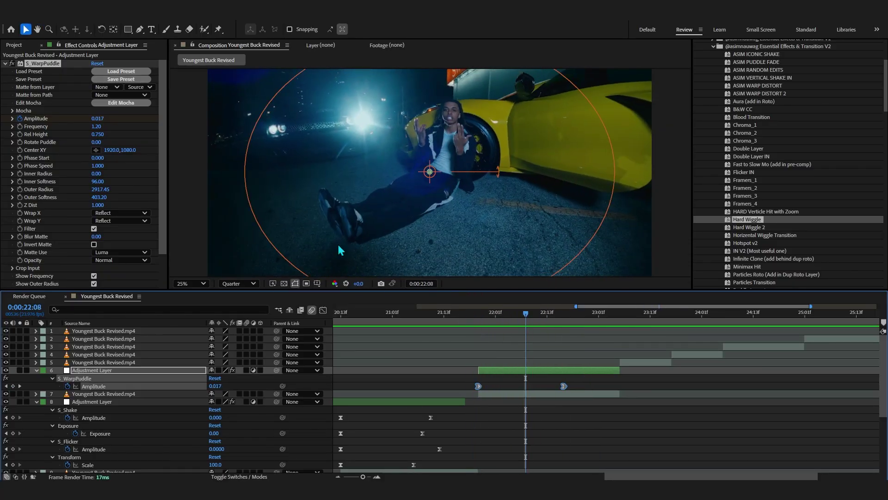
# Step: Try a larger Outer Radius and undo it, then apply Easy Ease to both Amplitude keyframes and preview the warp
pyautogui.moveTo(94, 189); pyautogui.dragTo(112, 189)
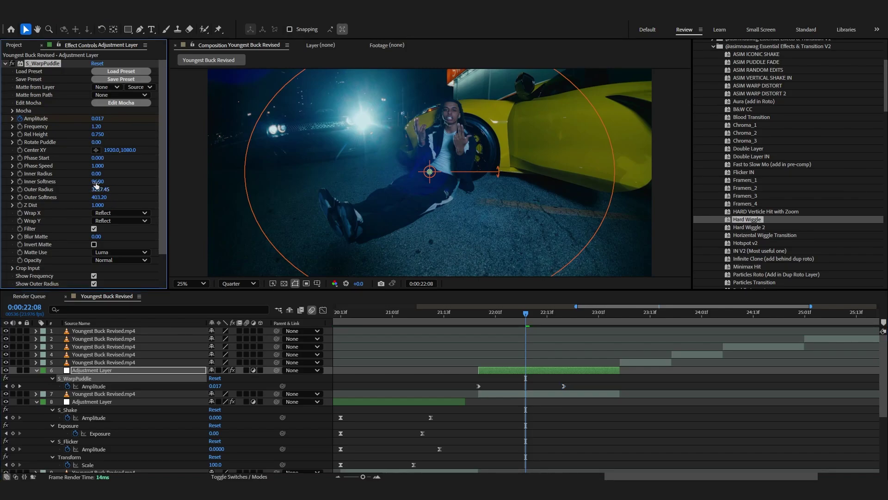
pyautogui.hotkey('ctrl', 'z')
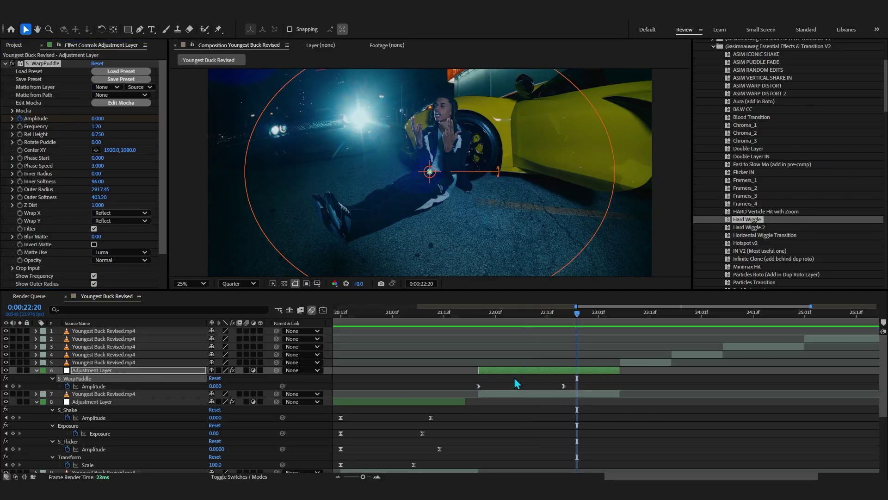
pyautogui.moveTo(473, 387); pyautogui.dragTo(732, 387)
pyautogui.press('F9')
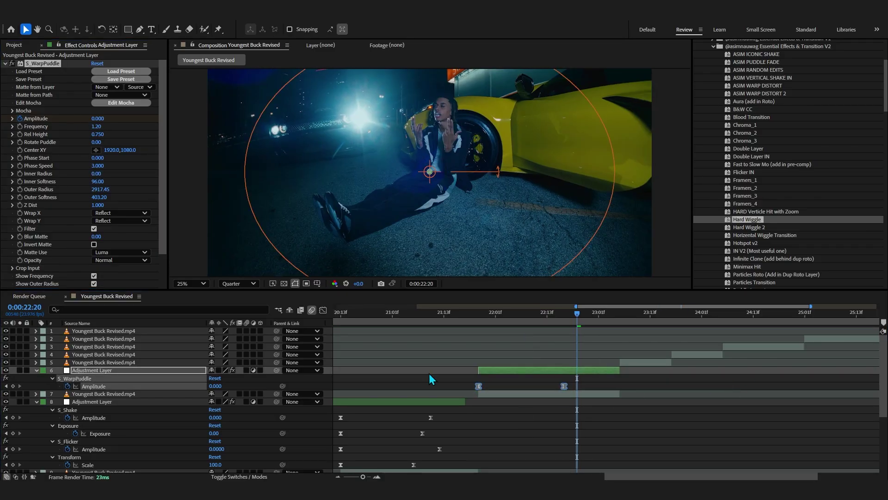
pyautogui.moveTo(483, 311); pyautogui.dragTo(474, 311)
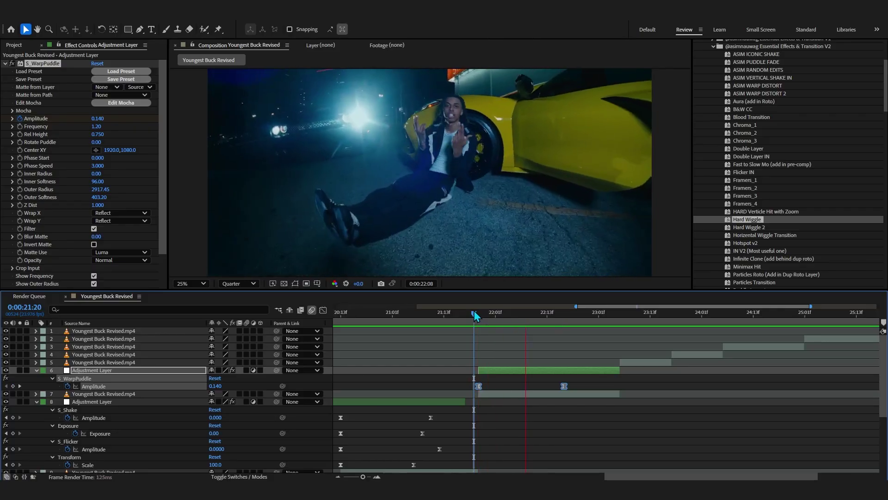
pyautogui.press('space')
pyautogui.press('space')
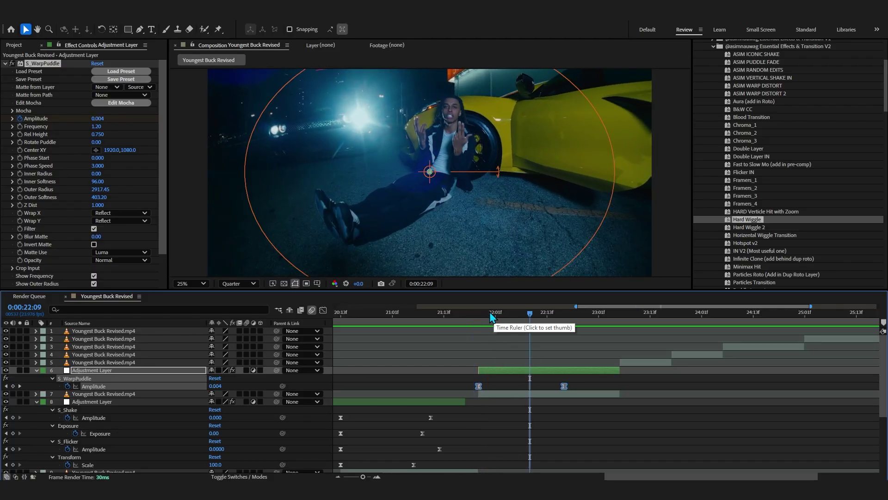
pyautogui.click(484, 312)
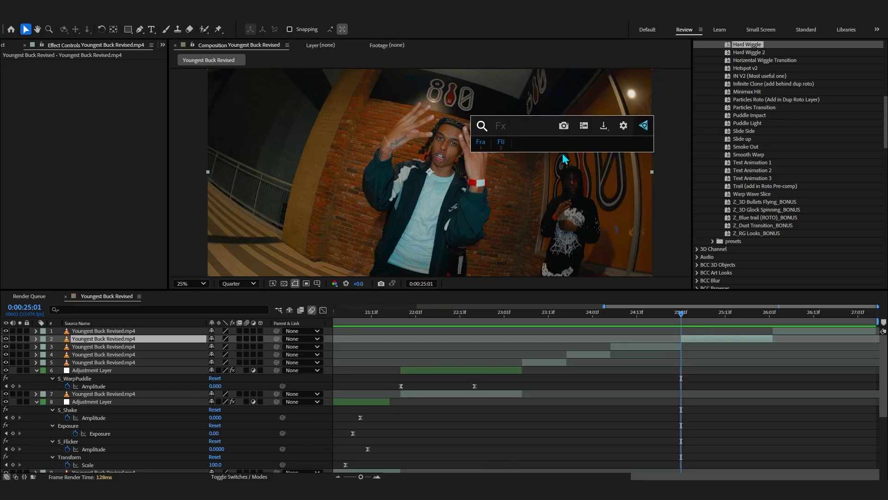
# Step: Apply S_TimeSlice to the clip starting at 0:00:25:01 and preview it
pyautogui.write('time')
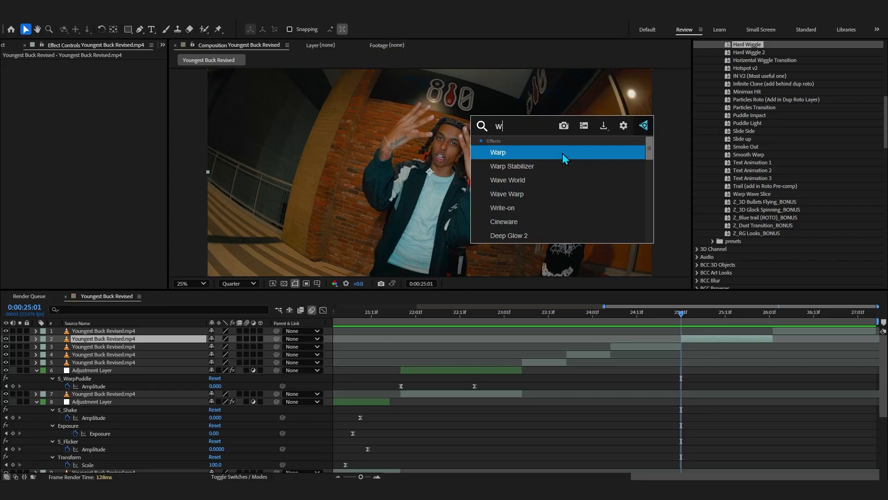
pyautogui.write('sli')
pyautogui.press('Return')
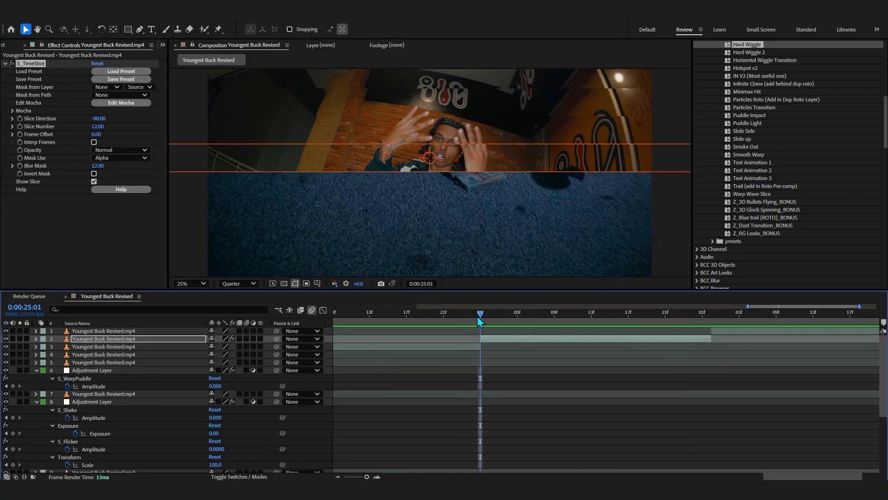
pyautogui.press('space')
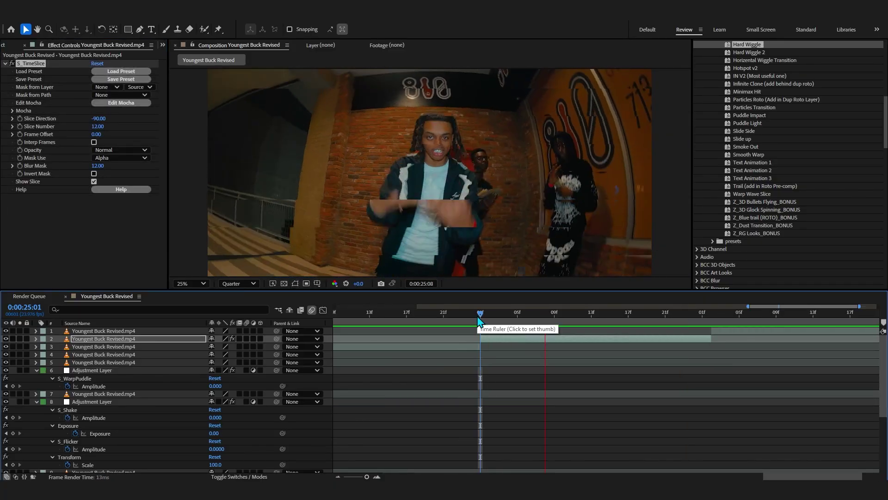
pyautogui.press('space')
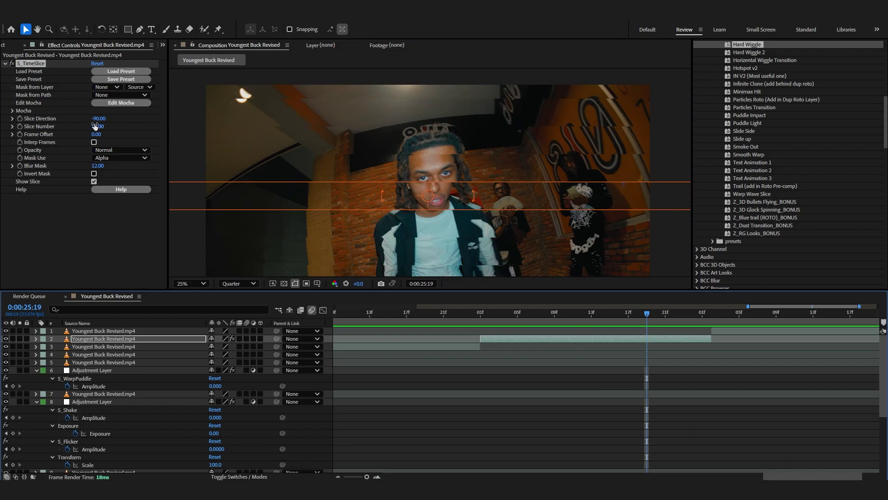
# Step: Set the S_TimeSlice Slice Number to 14 and preview the sliced clip across the cut
pyautogui.moveTo(95, 126); pyautogui.dragTo(95, 126)
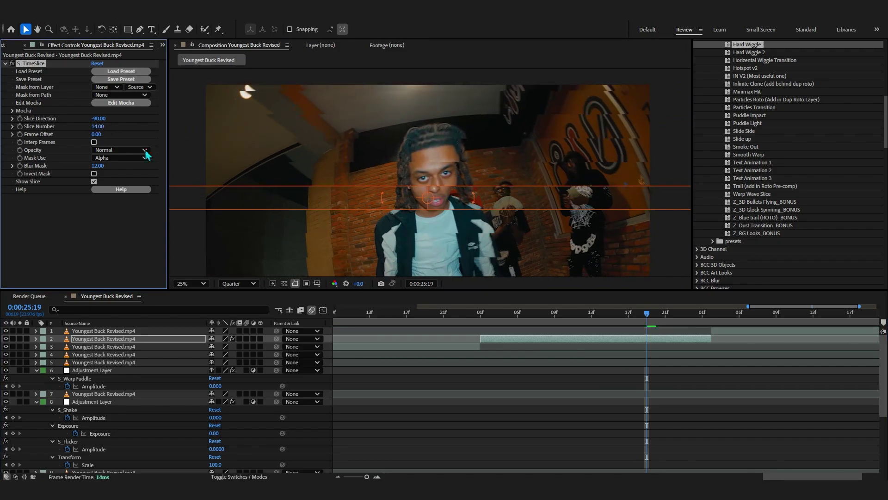
pyautogui.click(484, 313)
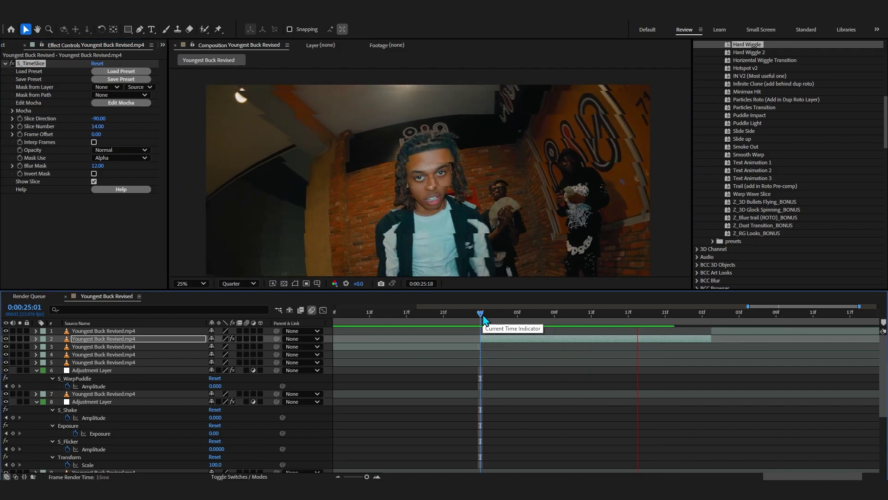
pyautogui.press('space')
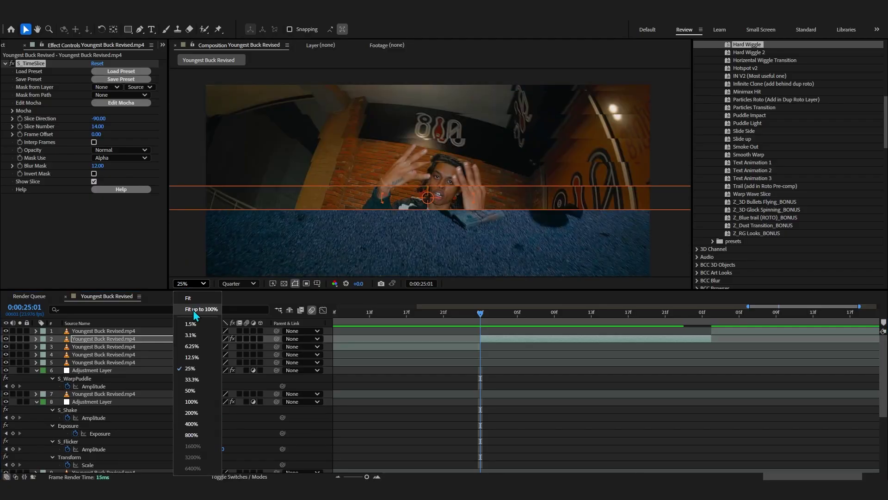
pyautogui.click(471, 313)
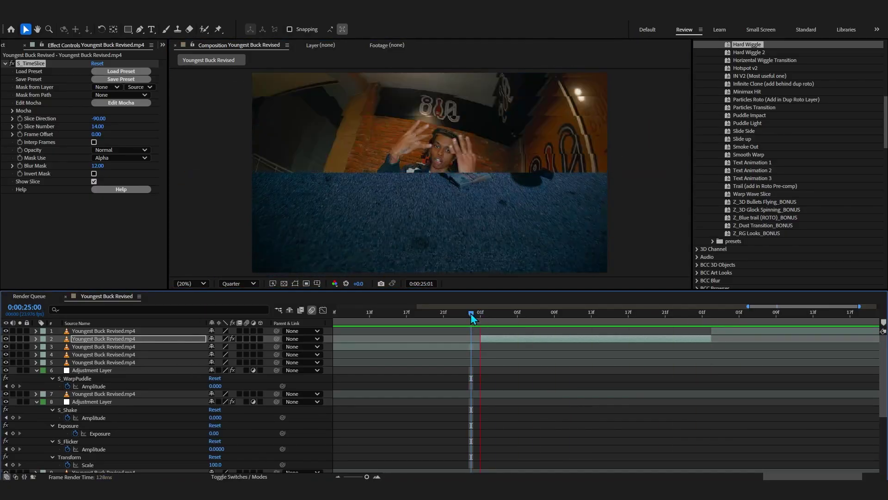
# Step: Extend the start of the S_TimeSlice clip back to about 0:00:24:15 and preview the overlap
pyautogui.moveTo(471, 314); pyautogui.dragTo(425, 330)
pyautogui.moveTo(479, 339); pyautogui.dragTo(415, 324)
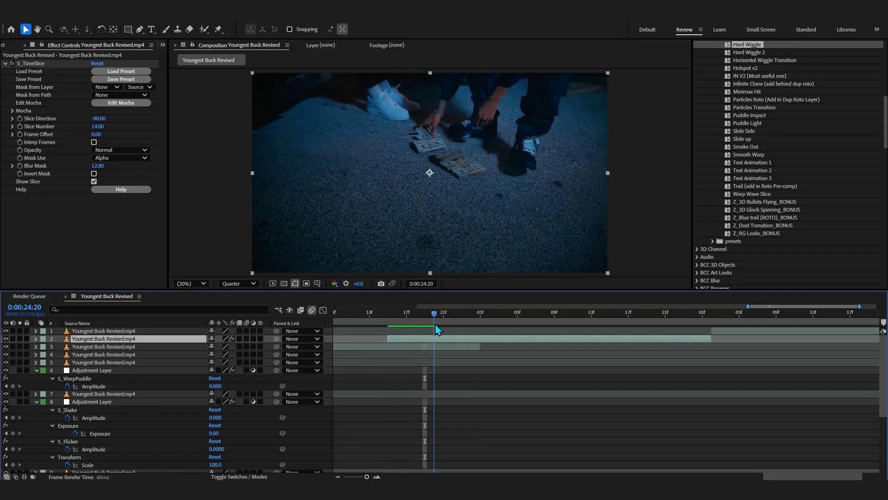
pyautogui.press('space')
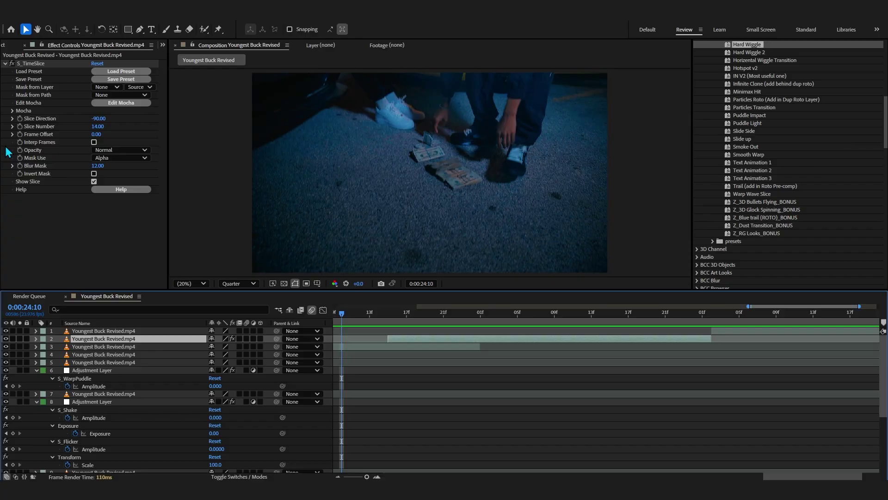
# Step: Enable Interp Frames in S_TimeSlice and preview the clip from 0:00:24:17
pyautogui.click(94, 142)
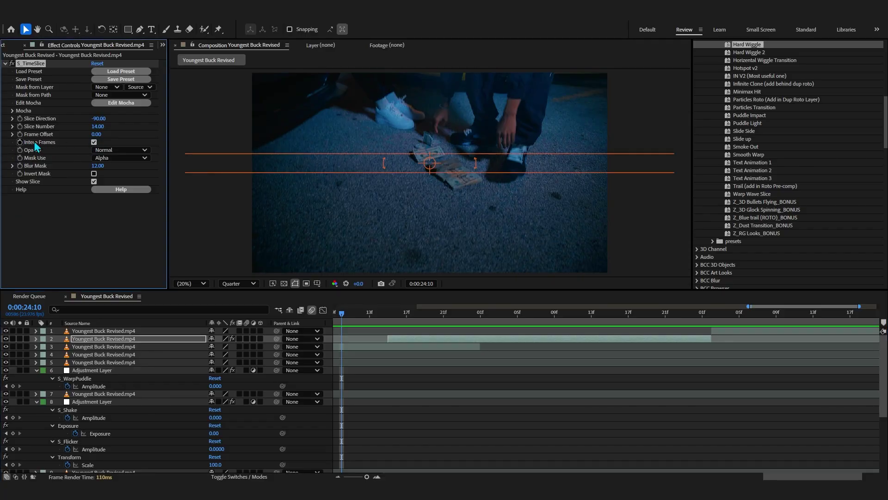
pyautogui.moveTo(342, 313); pyautogui.dragTo(406, 314)
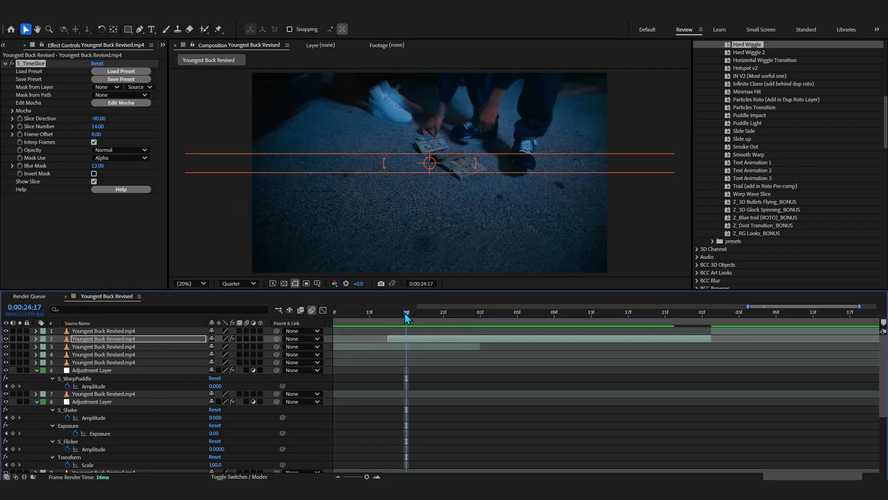
pyautogui.press('space')
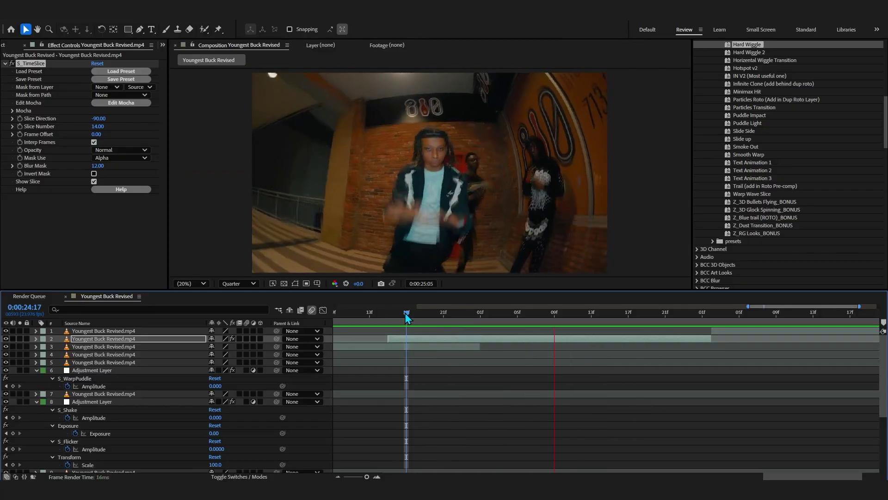
# Step: Raise the S_TimeSlice Slice Number to 20 and preview it from 0:00:25:05
pyautogui.moveTo(407, 316); pyautogui.dragTo(517, 316)
pyautogui.moveTo(97, 126); pyautogui.dragTo(100, 126)
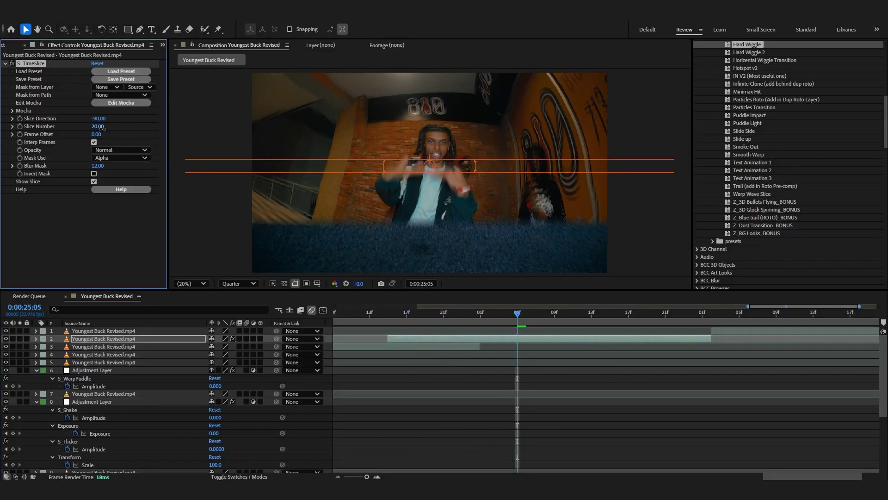
pyautogui.press('space')
pyautogui.press('space')
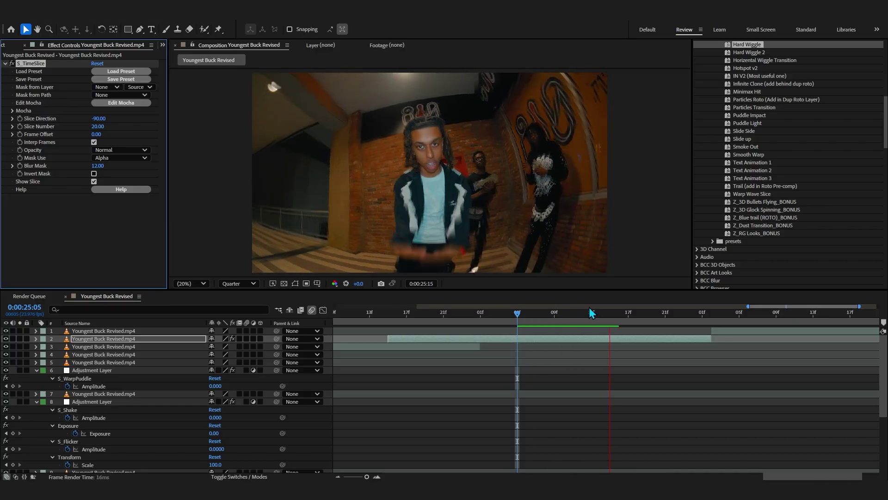
pyautogui.moveTo(499, 313); pyautogui.dragTo(471, 315)
# Step: Add the RSMB motion blur effect to the S_TimeSlice clip and set its Use GPU option to ON
pyautogui.hotkey('ctrl', 'space')
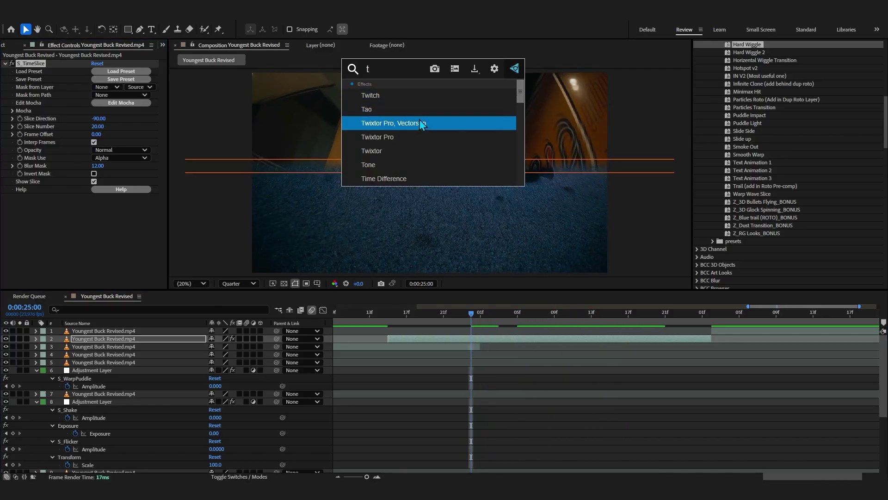
pyautogui.write('rs')
pyautogui.click(476, 154)
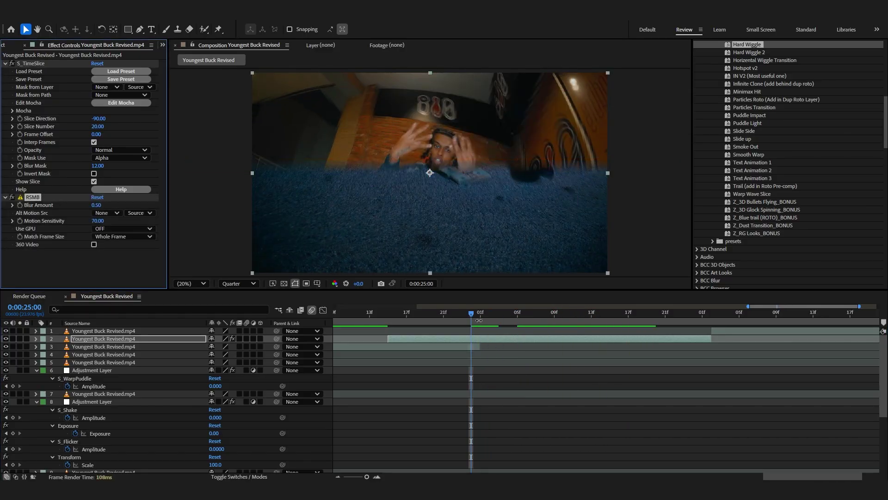
pyautogui.moveTo(471, 313); pyautogui.dragTo(517, 324)
pyautogui.click(131, 230)
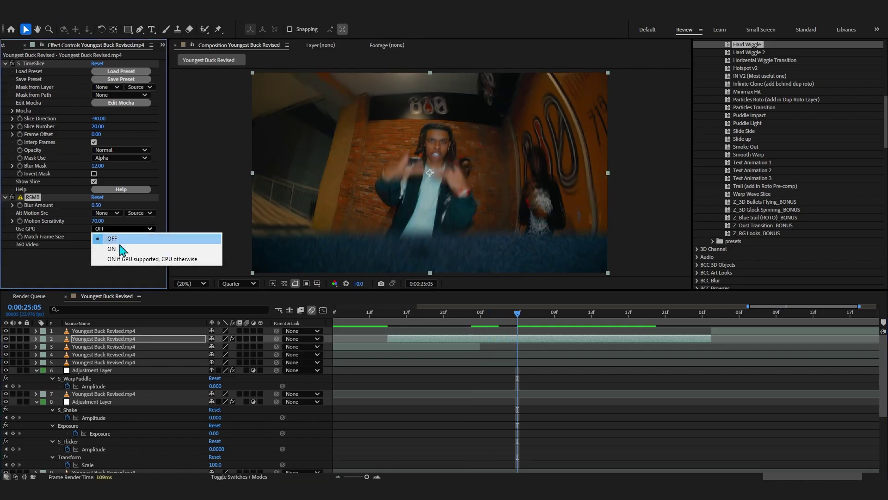
pyautogui.click(121, 248)
pyautogui.scroll(-3, 462, 356)
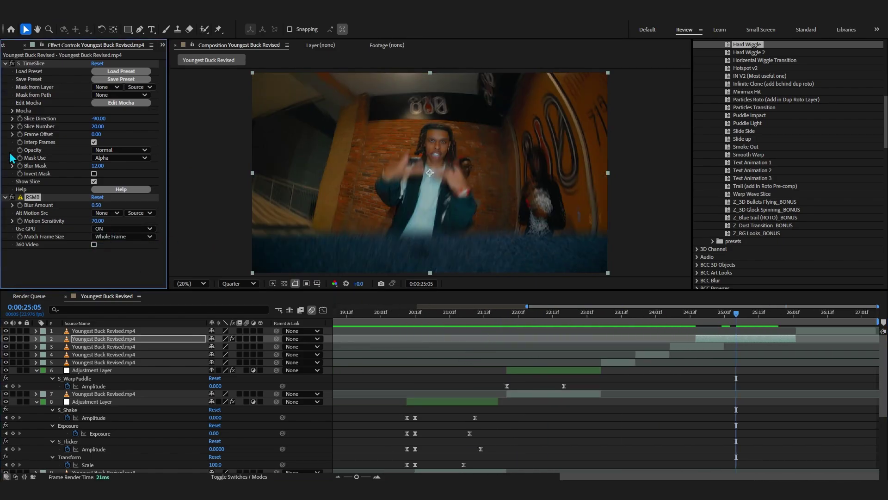